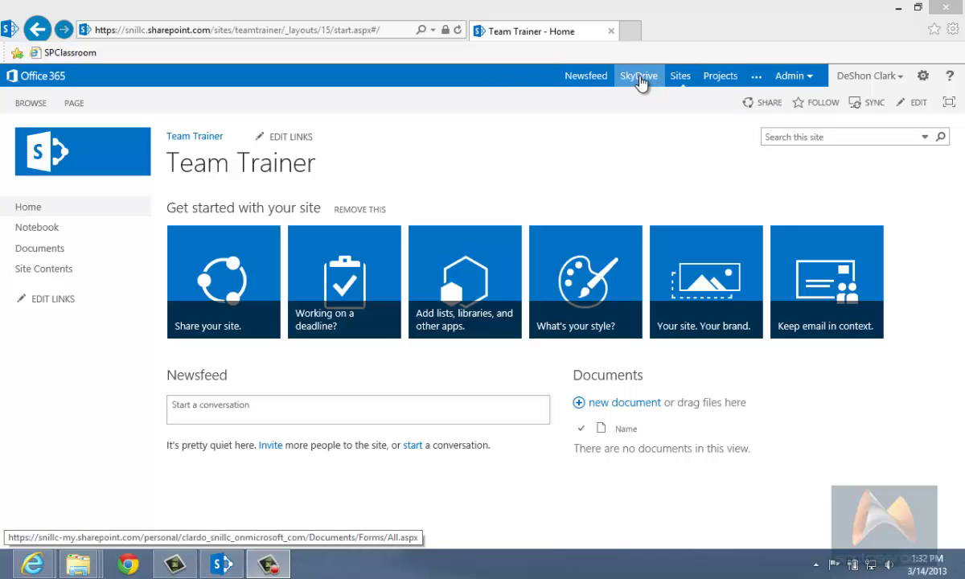
View the personal newsfeed and the Sites overview page, returning to the Team Trainer home page after each.
click(586, 75)
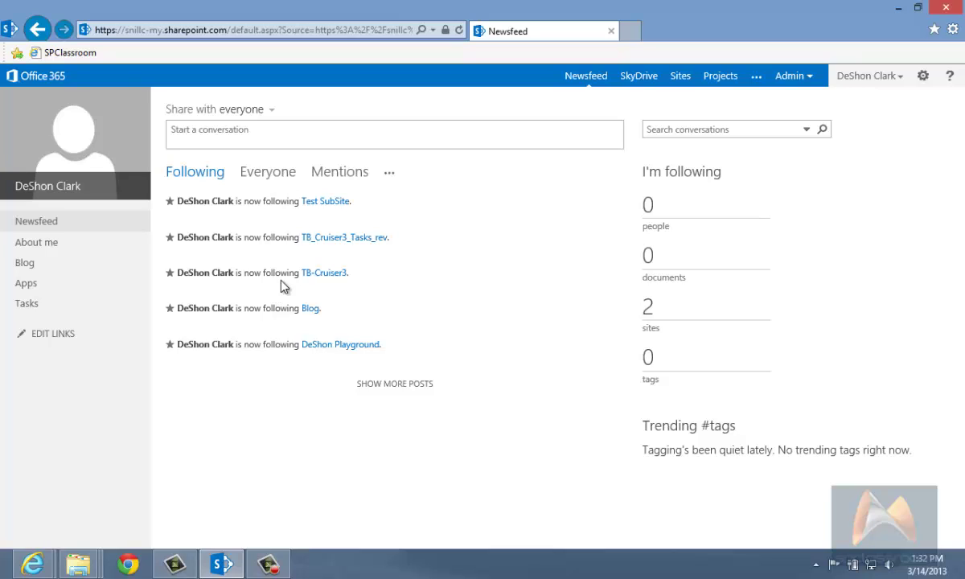
click(80, 52)
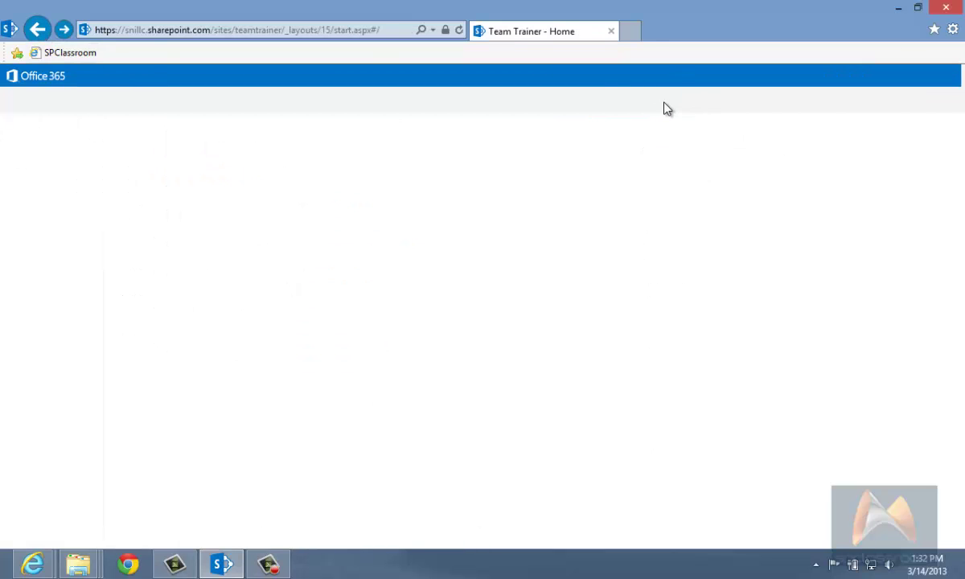
click(664, 79)
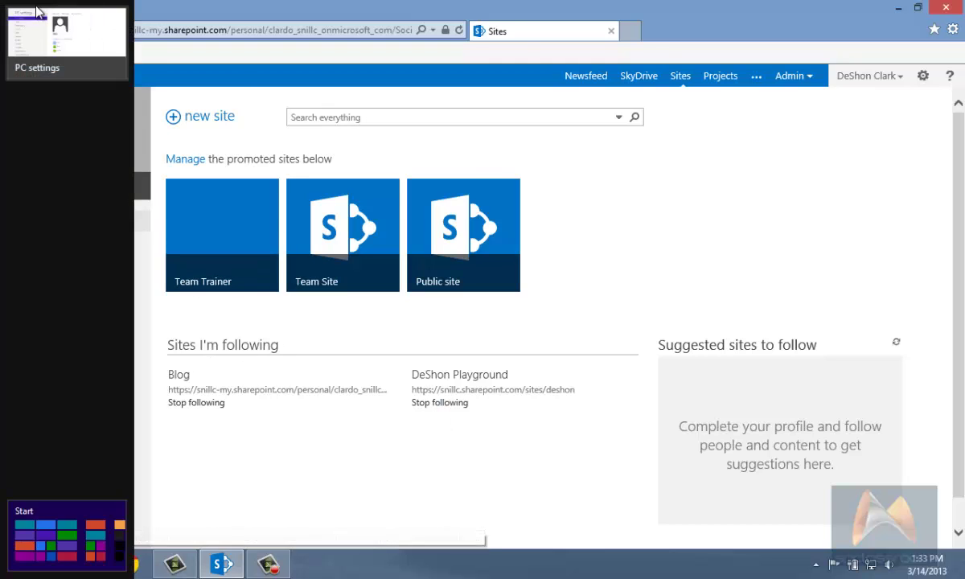
click(37, 29)
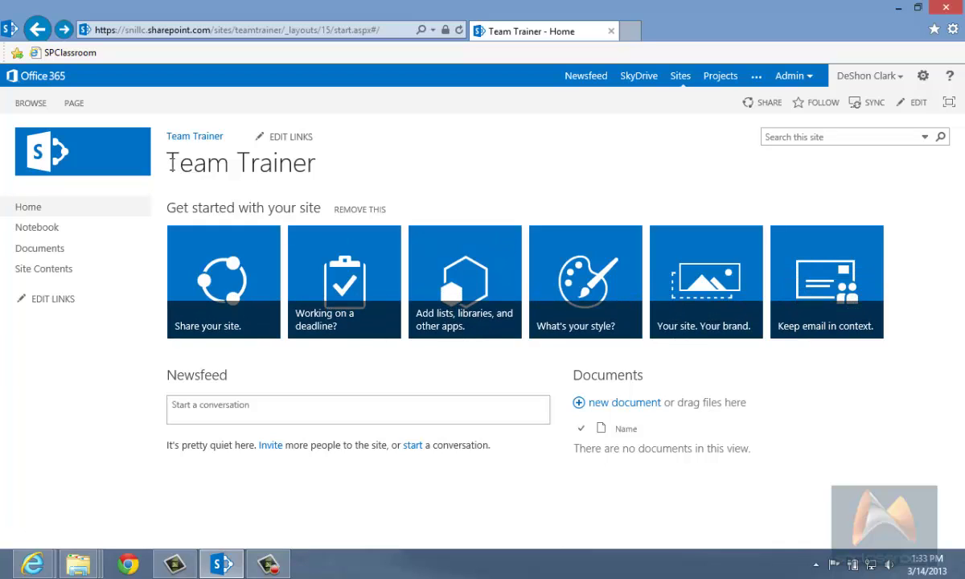
Follow the Team Trainer site, check the list of followed sites, and return to the Team Trainer home page.
drag(161, 157, 315, 160)
click(333, 165)
click(821, 104)
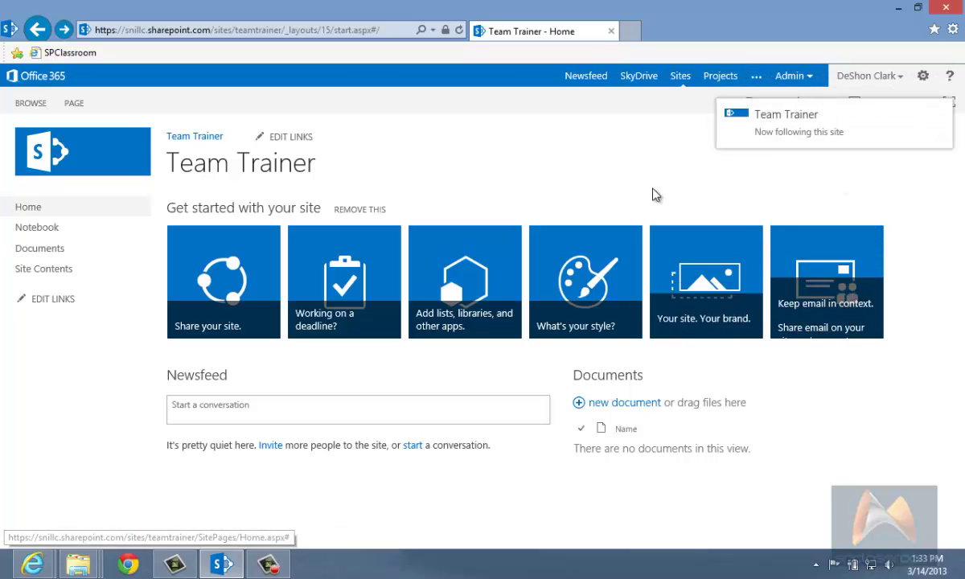
click(680, 76)
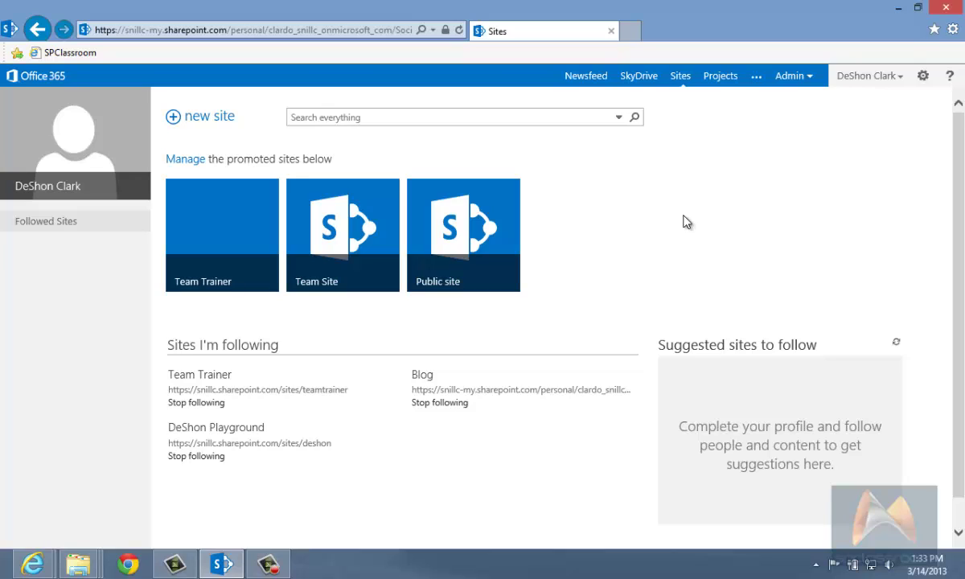
click(37, 29)
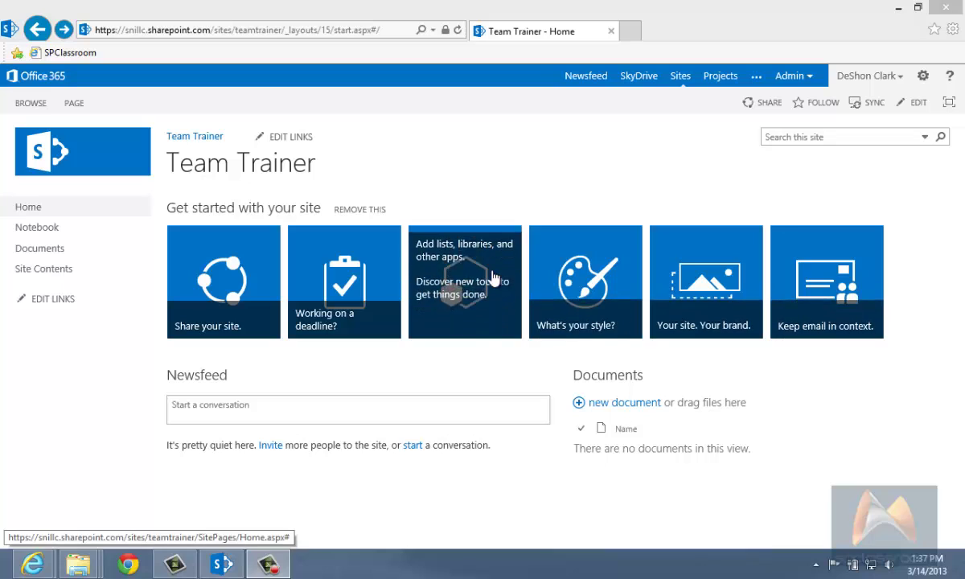
Review the options in the site's settings menu without choosing one.
click(924, 78)
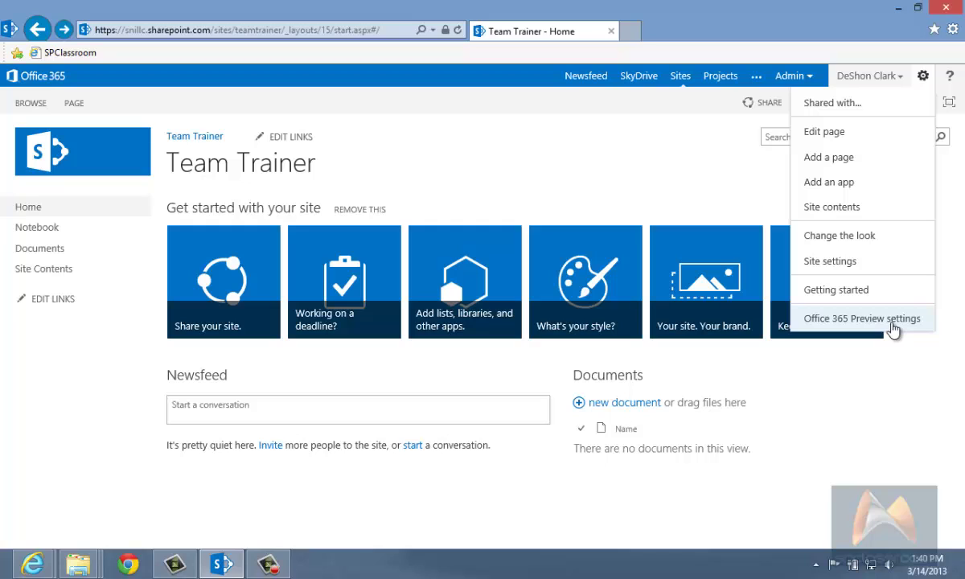
click(883, 430)
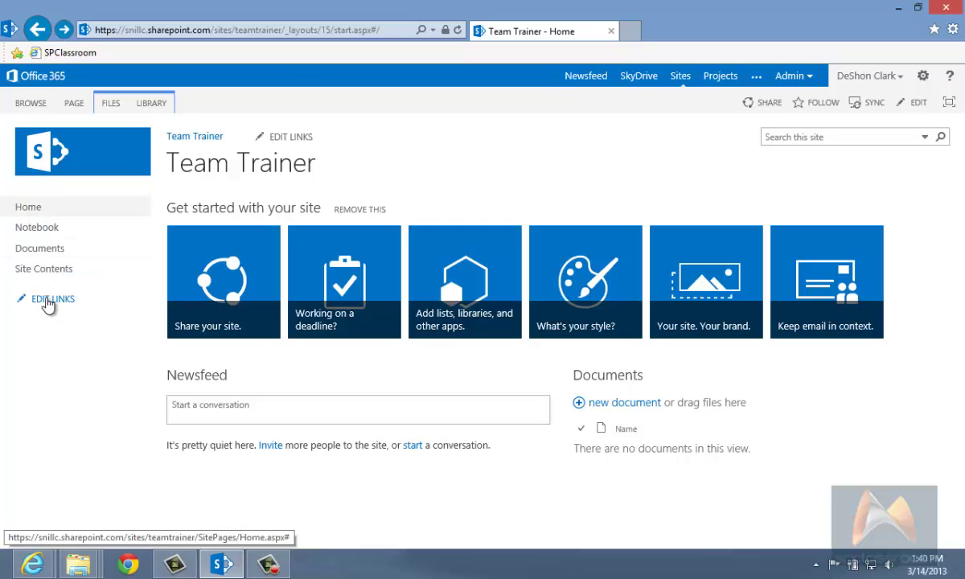
Examine the link-editing modes of the side navigation and the top navigation, cancelling each without changes.
click(45, 300)
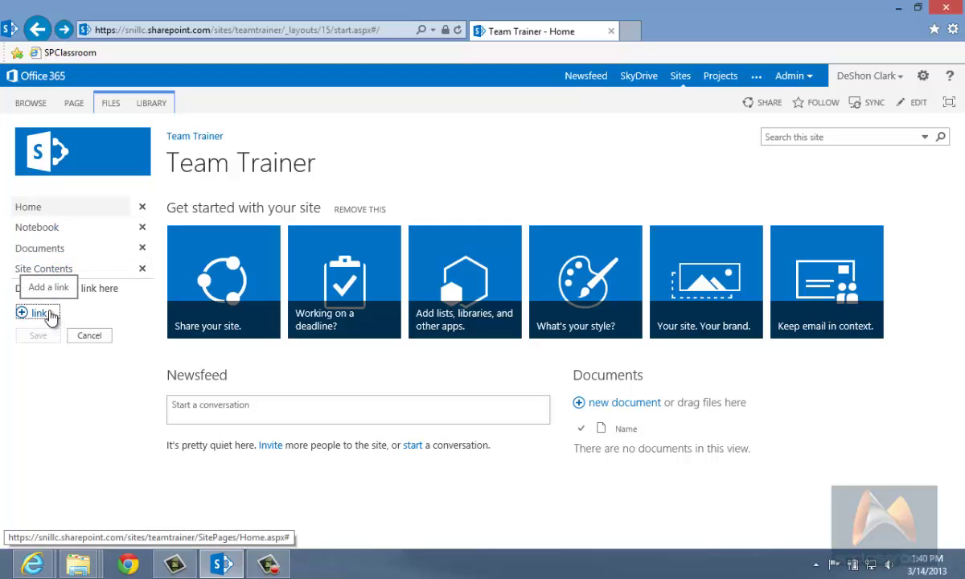
mouse_move(43, 270)
mouse_down()
mouse_move(44, 312)
mouse_move(48, 283)
mouse_up()
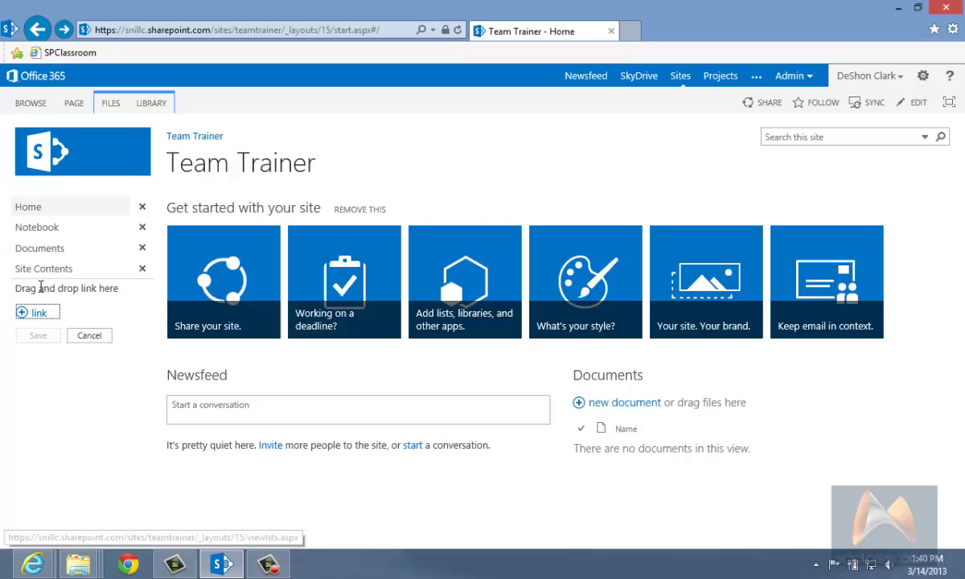
click(93, 311)
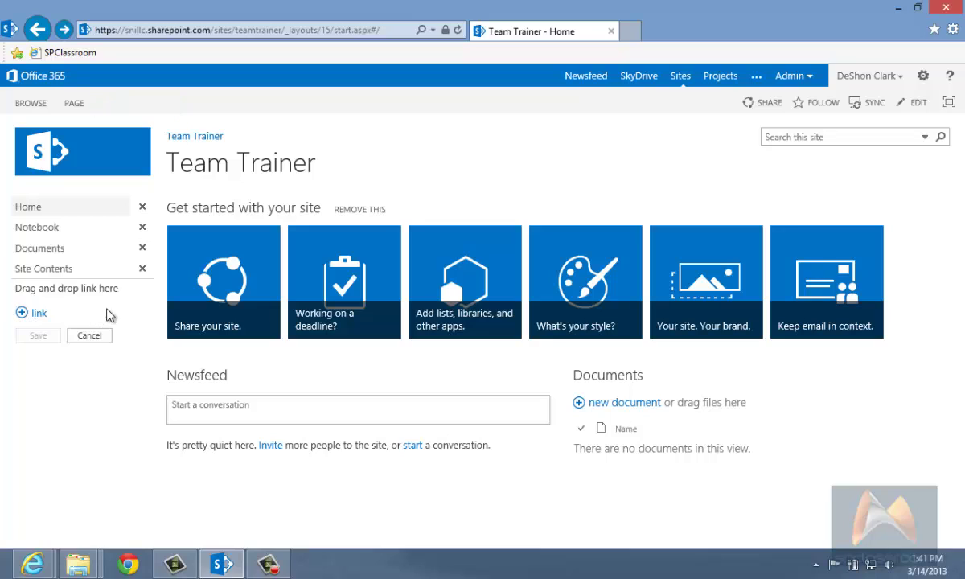
click(94, 337)
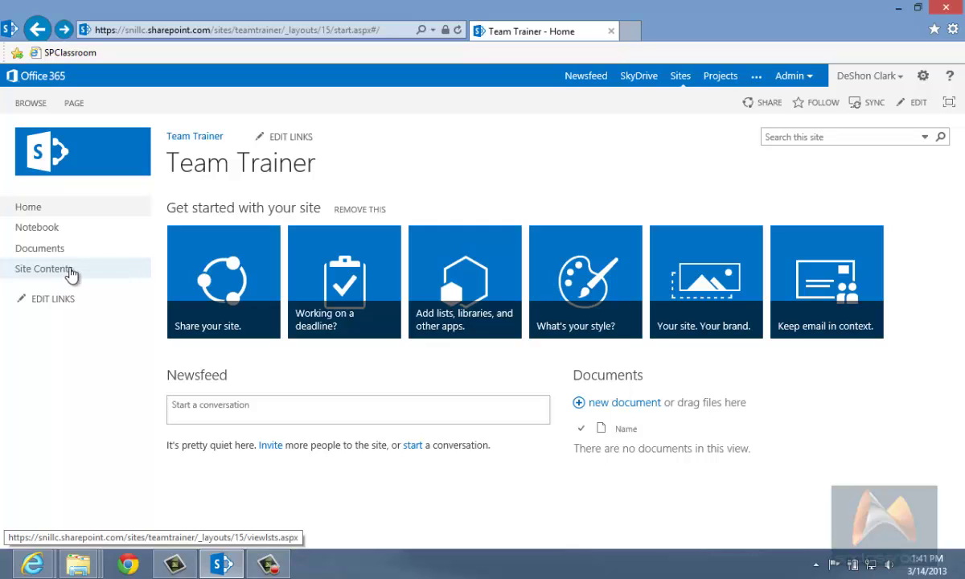
click(289, 138)
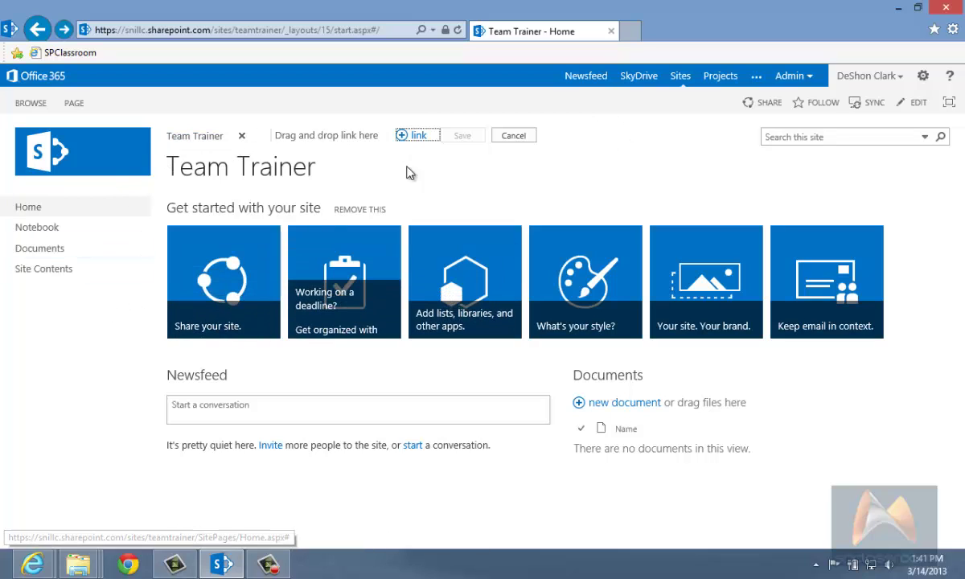
click(518, 138)
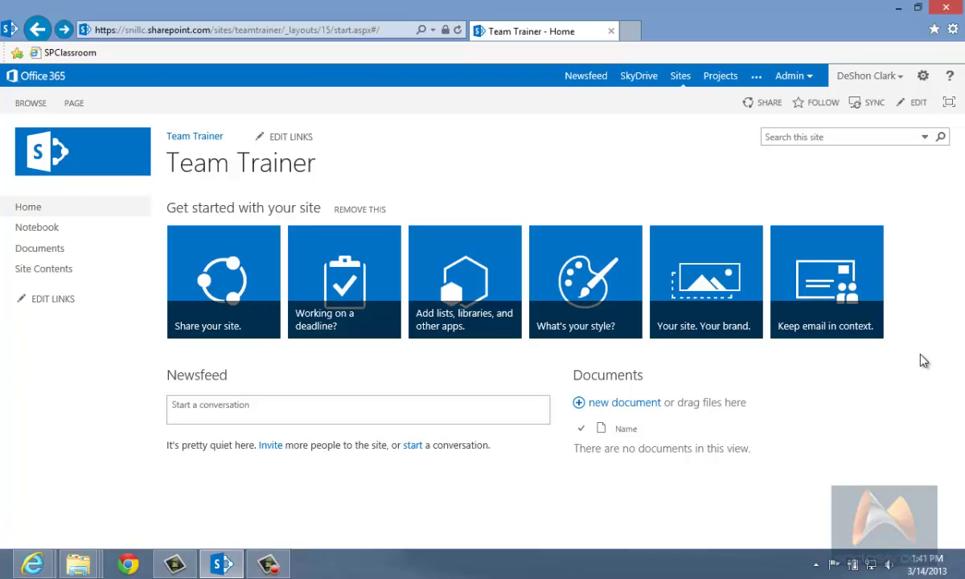
Post the message "Sample news feed" to the team site's newsfeed.
click(212, 419)
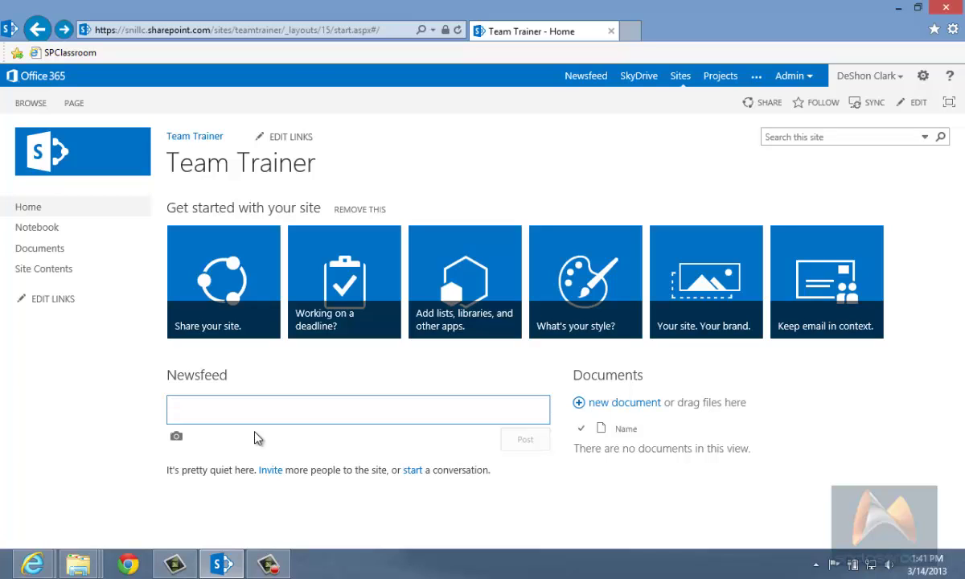
text(Sample )
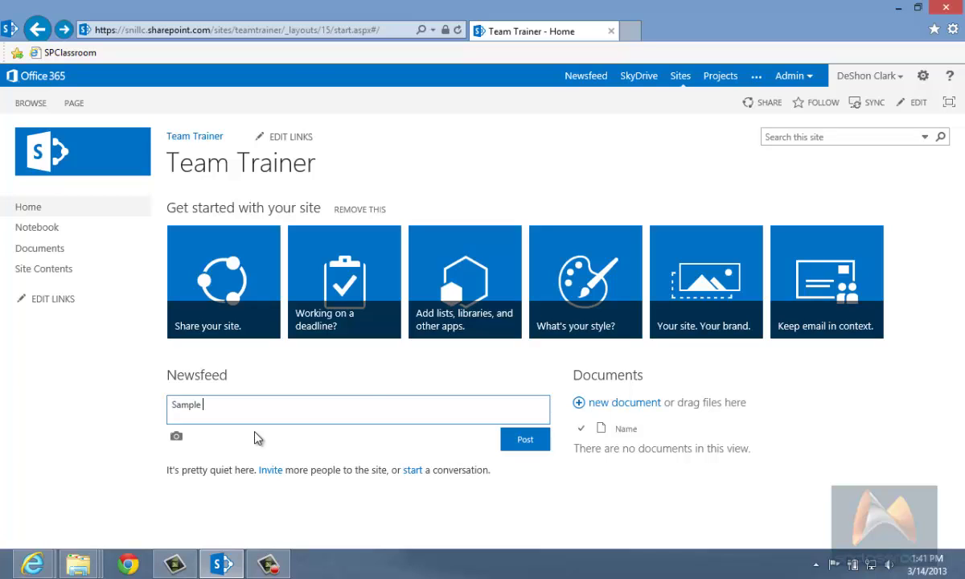
text(nee)
text(s )
text(feed)
key(Return)
Select the Documents web part, examine its file and library commands, and deselect it.
scroll(306, 504, down, 1)
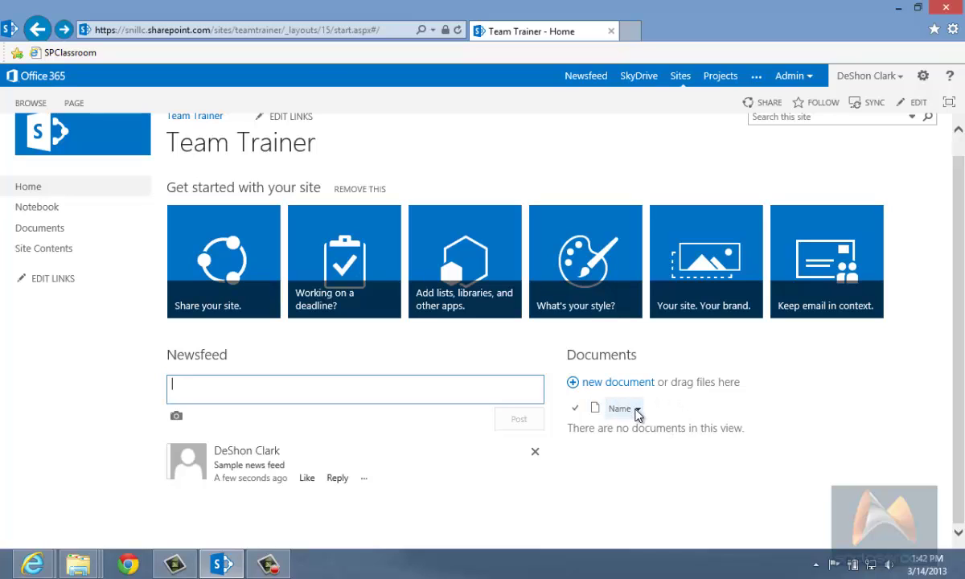
click(639, 405)
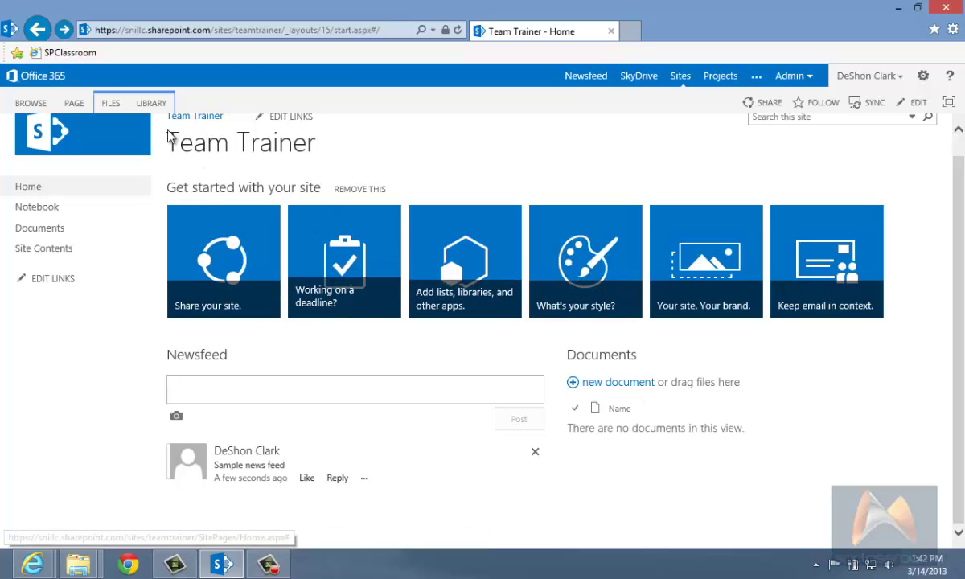
click(108, 103)
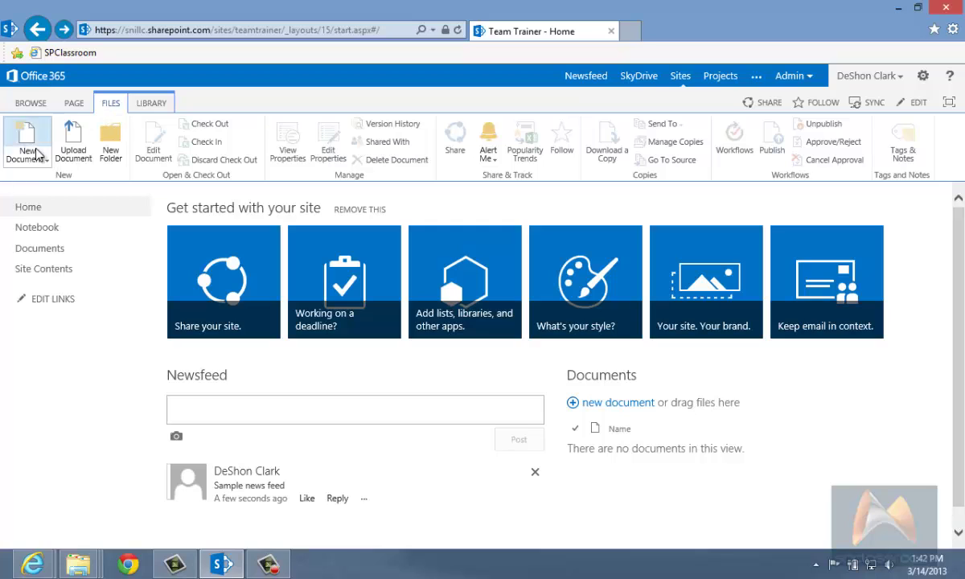
click(153, 104)
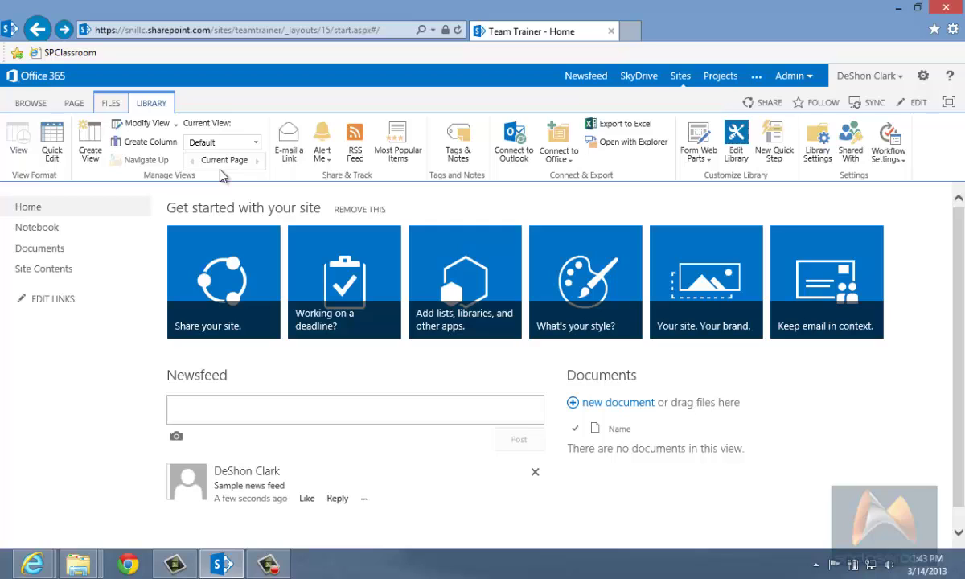
click(856, 478)
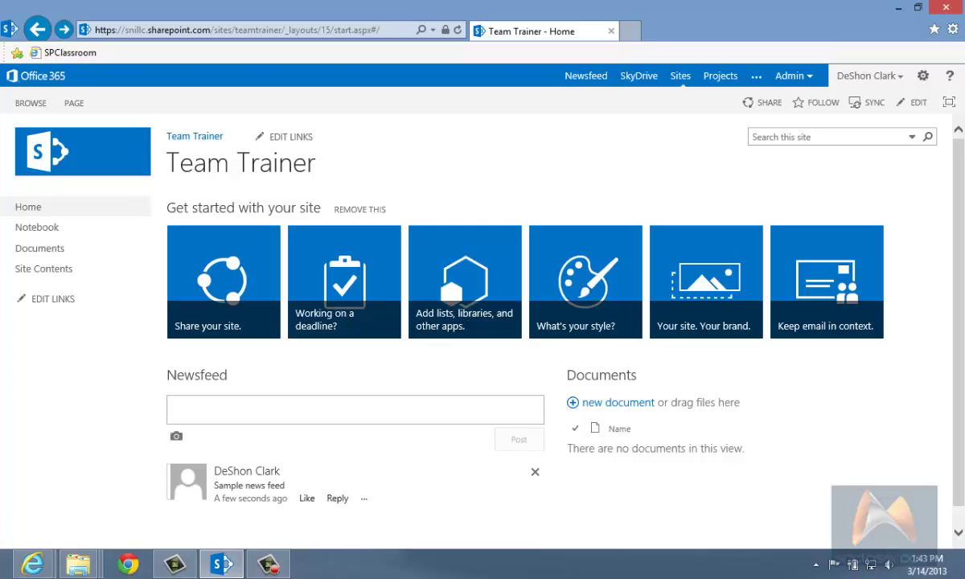
Open the page for adding an app to the site and look through the noteworthy and available apps.
click(922, 77)
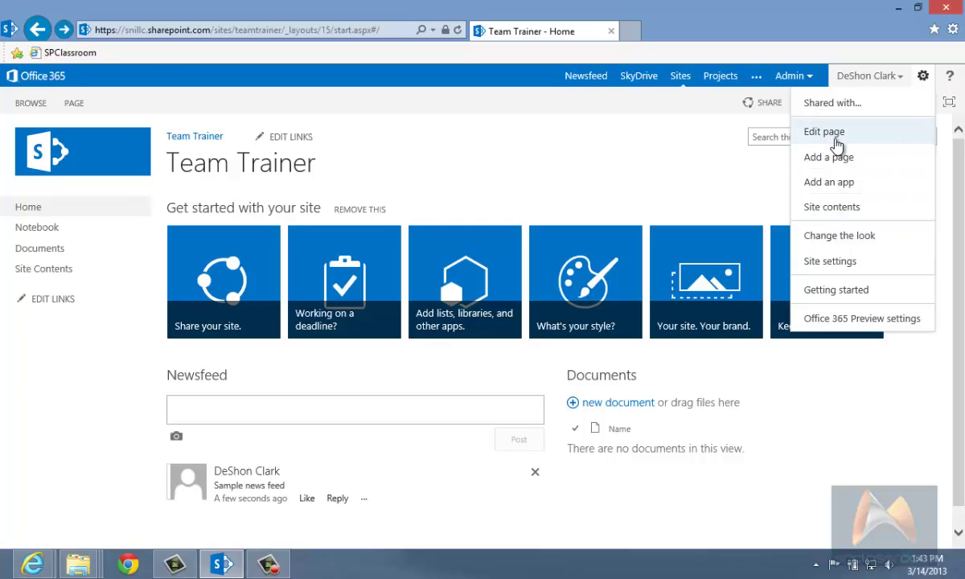
click(836, 183)
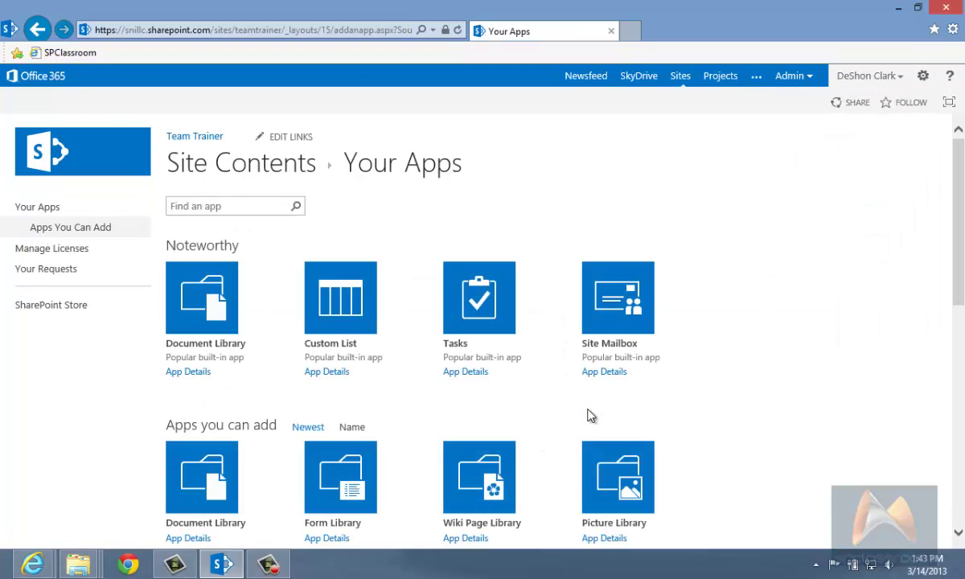
scroll(796, 413, down, 2)
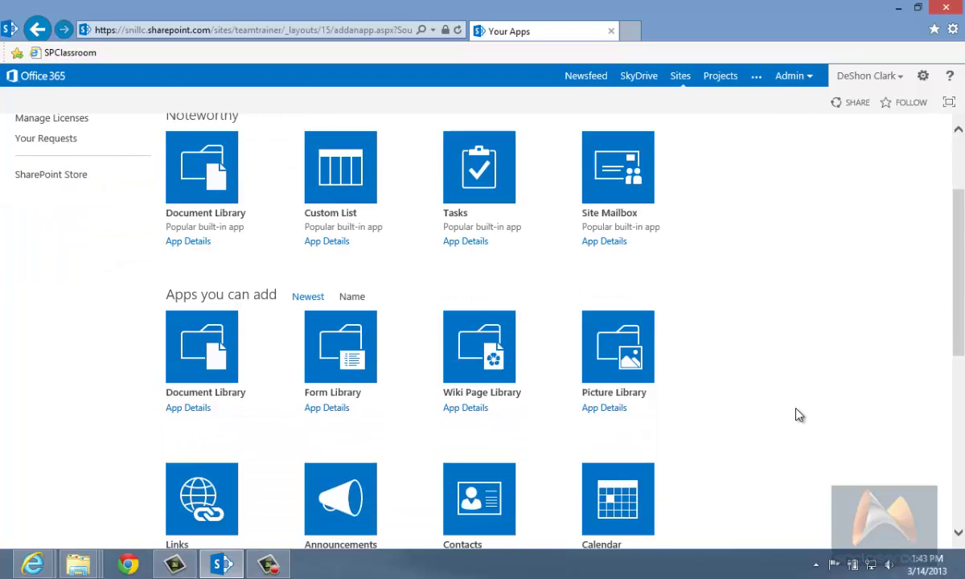
scroll(796, 413, up, 1)
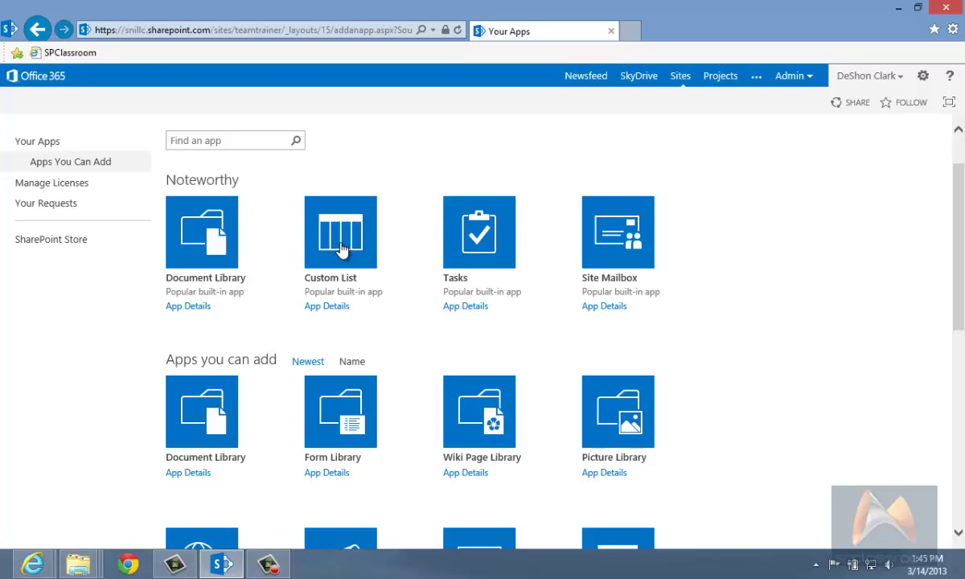
scroll(764, 346, down, 6)
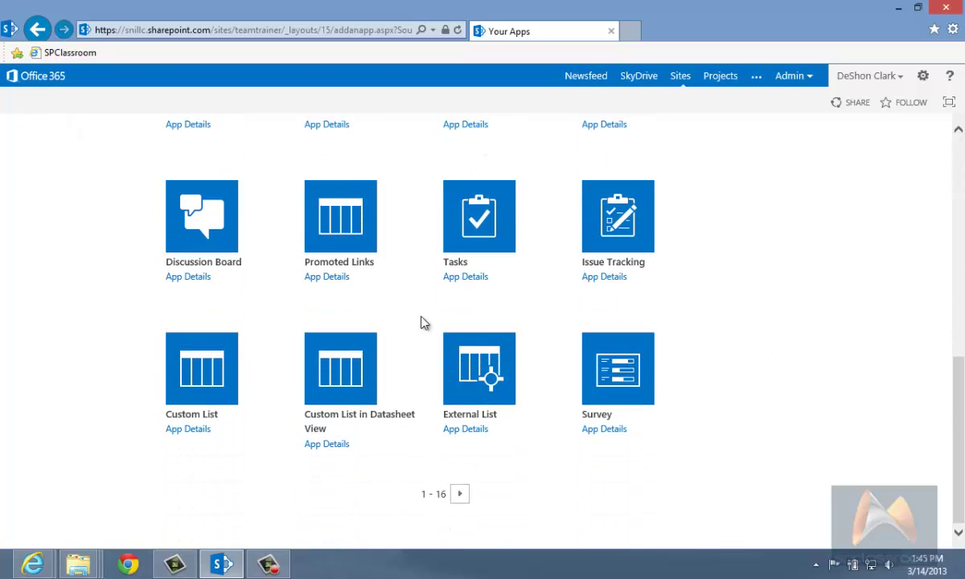
scroll(658, 256, up, 1)
scroll(643, 259, up, 4)
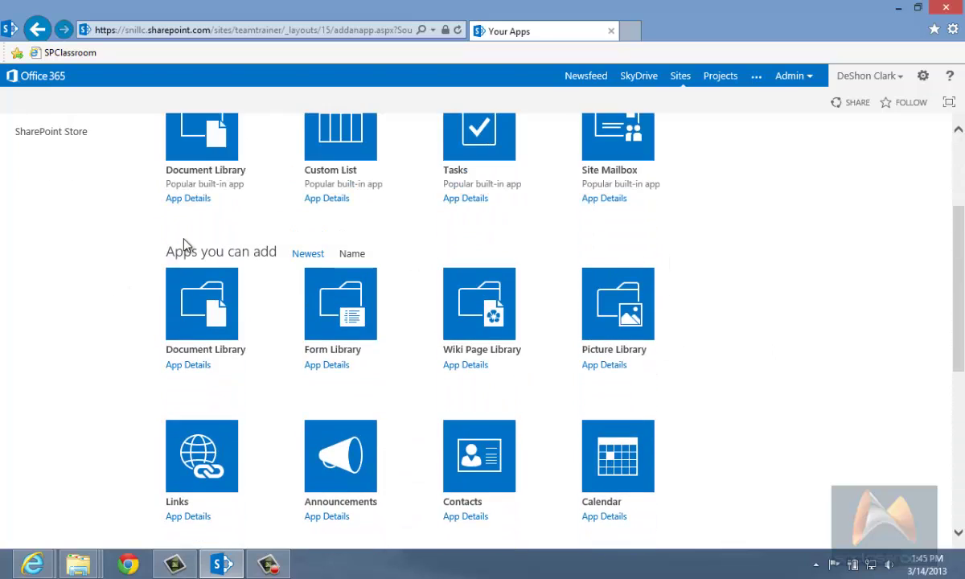
scroll(193, 245, up, 2)
scroll(498, 392, down, 2)
scroll(648, 361, up, 3)
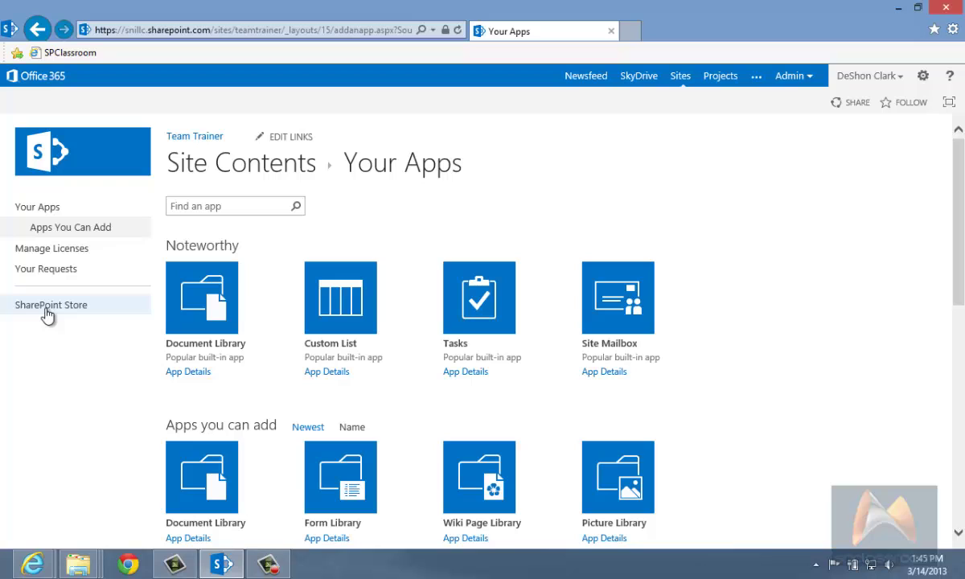
Open the SharePoint Store, browse its apps and categories, and filter the list to Financial Management.
click(46, 308)
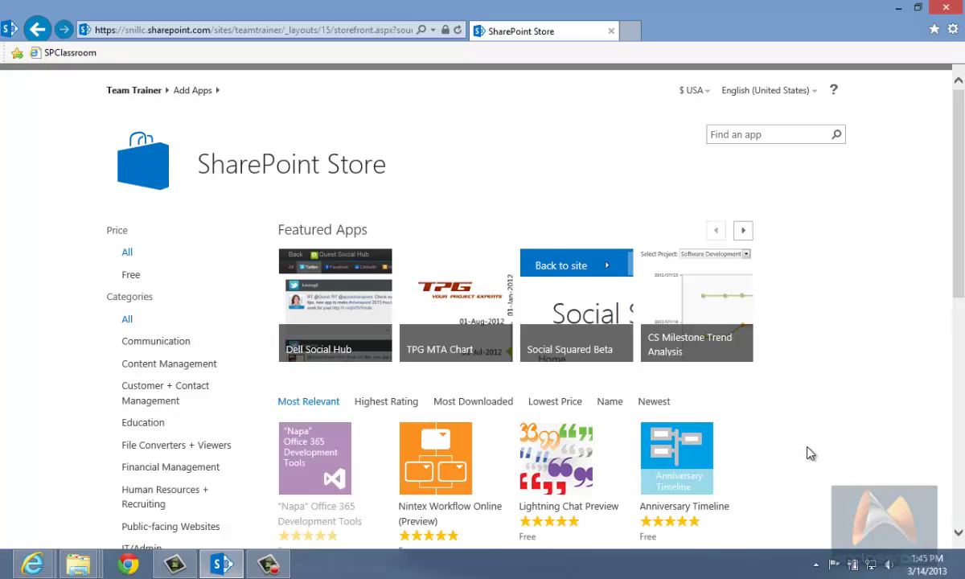
scroll(810, 453, down, 7)
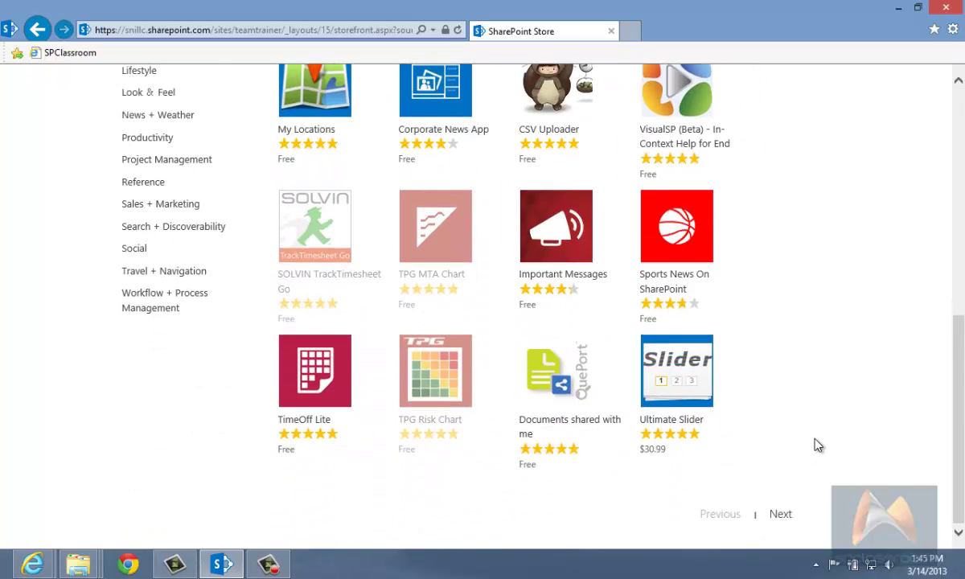
scroll(817, 447, up, 6)
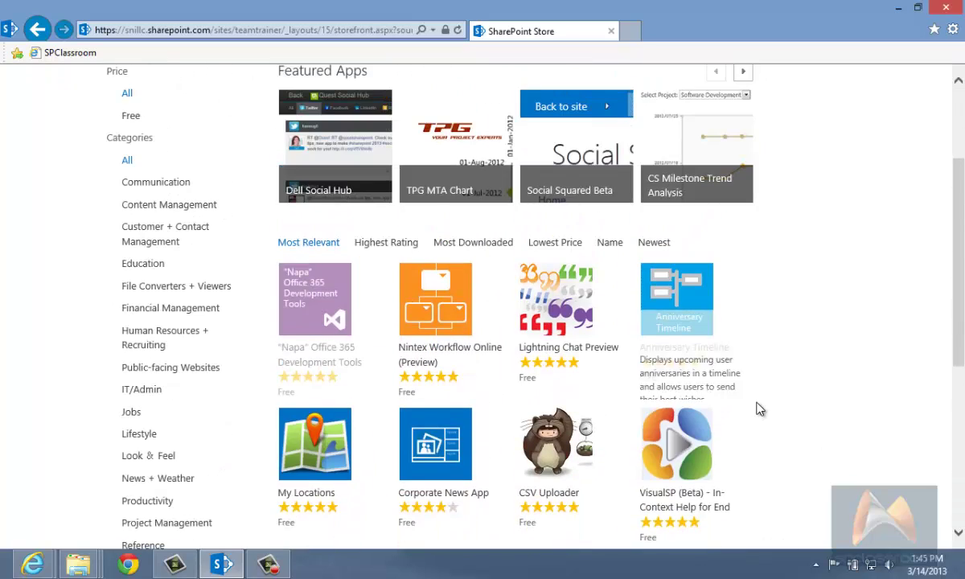
scroll(759, 409, up, 1)
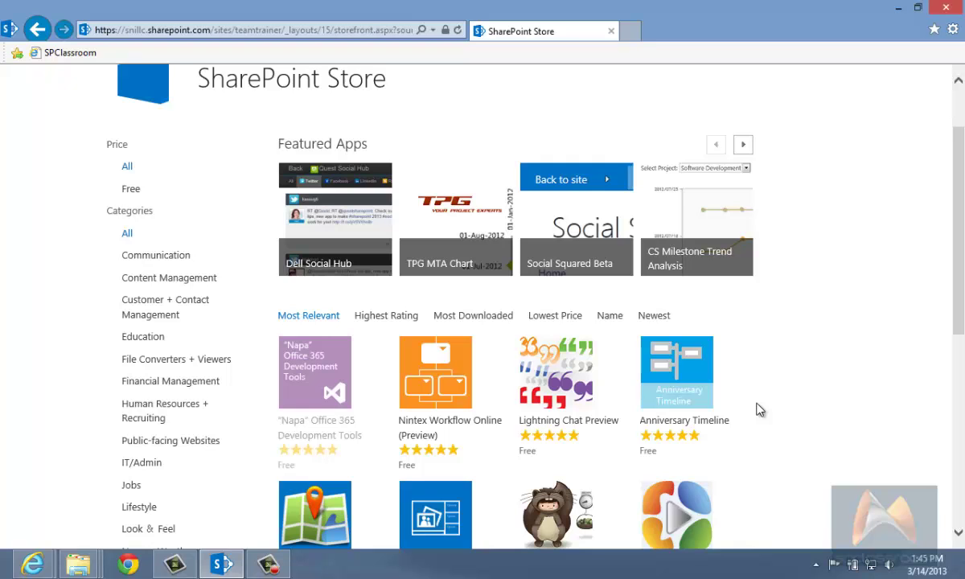
scroll(759, 410, down, 3)
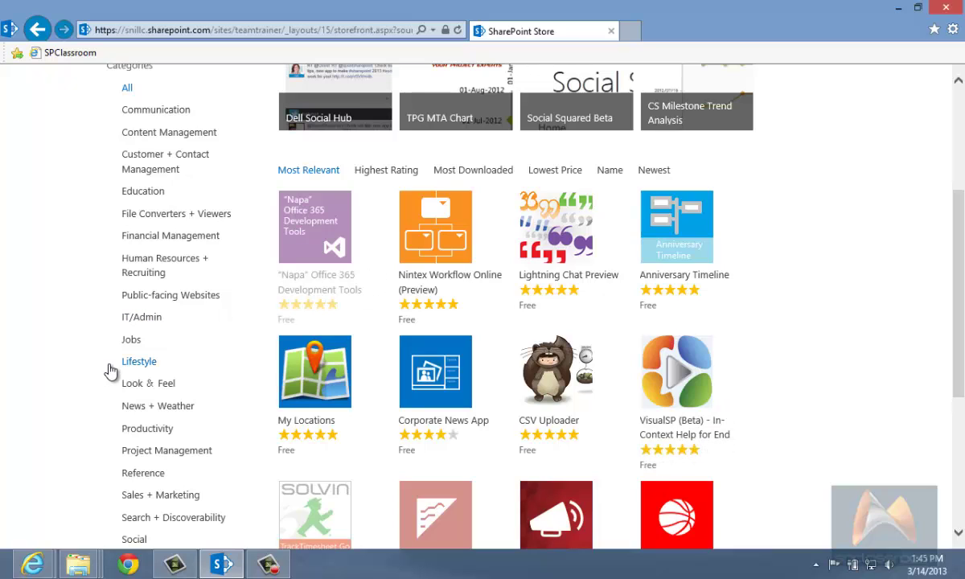
click(163, 237)
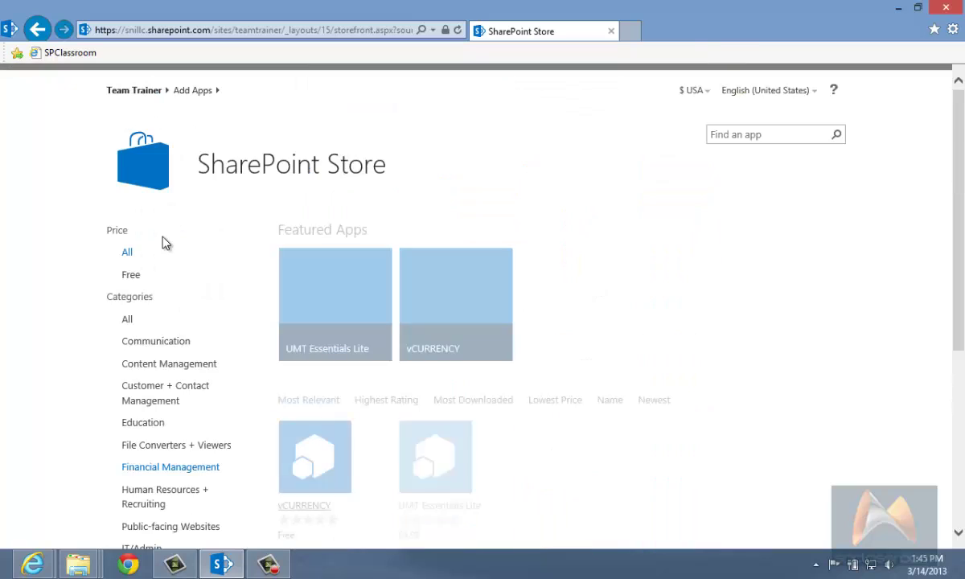
Filter the store's apps to Public-facing Websites, look through them, and return to the Team Trainer home page.
scroll(165, 254, down, 3)
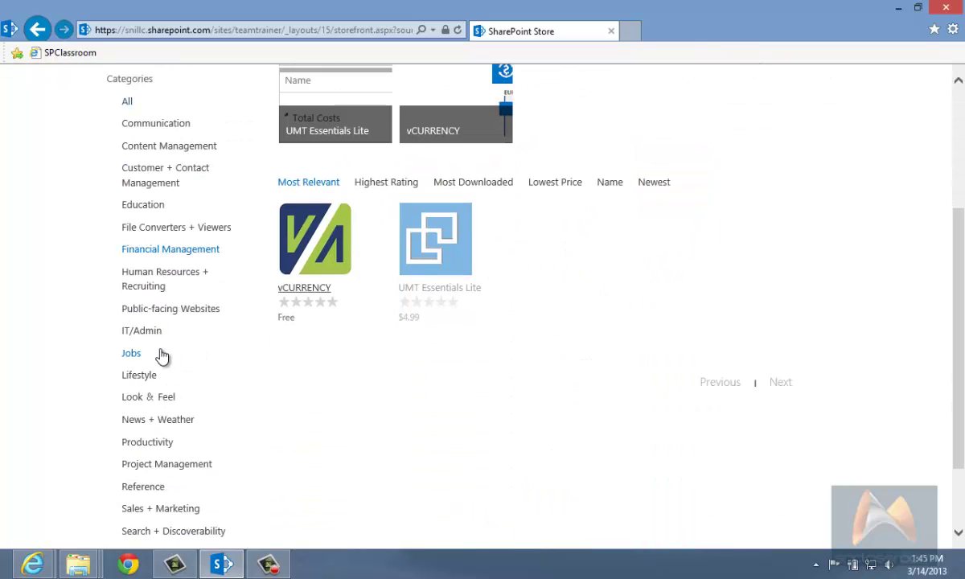
click(151, 311)
scroll(140, 359, down, 5)
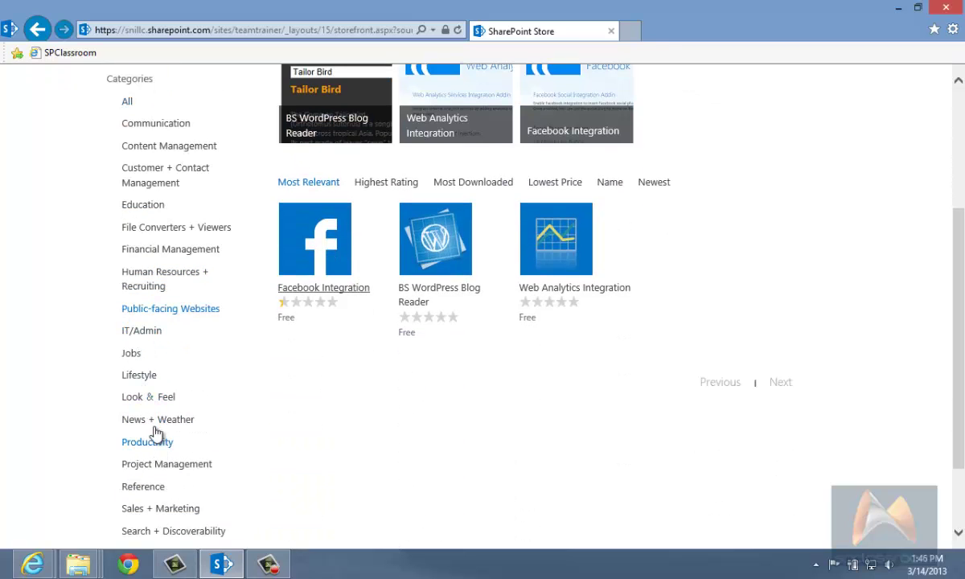
scroll(211, 354, up, 5)
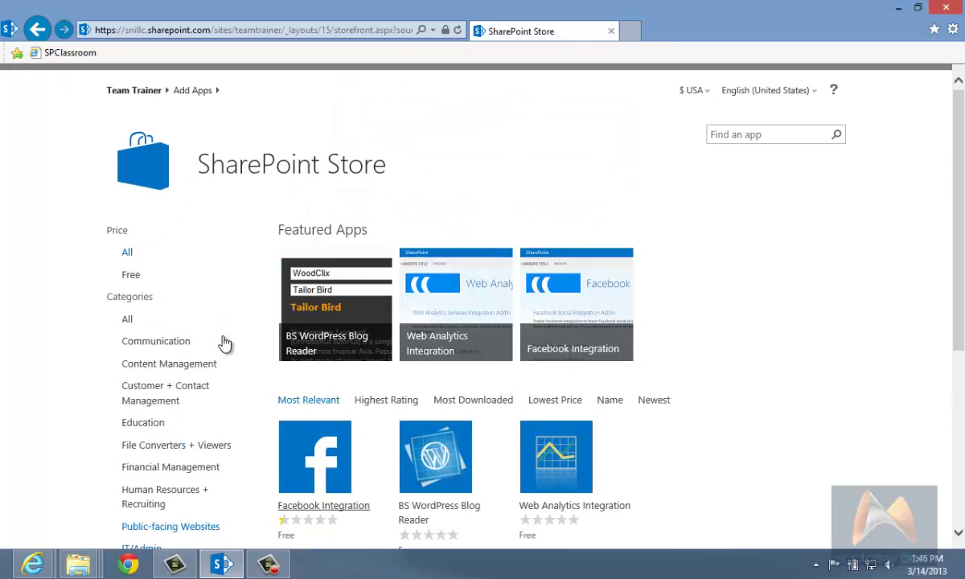
click(135, 93)
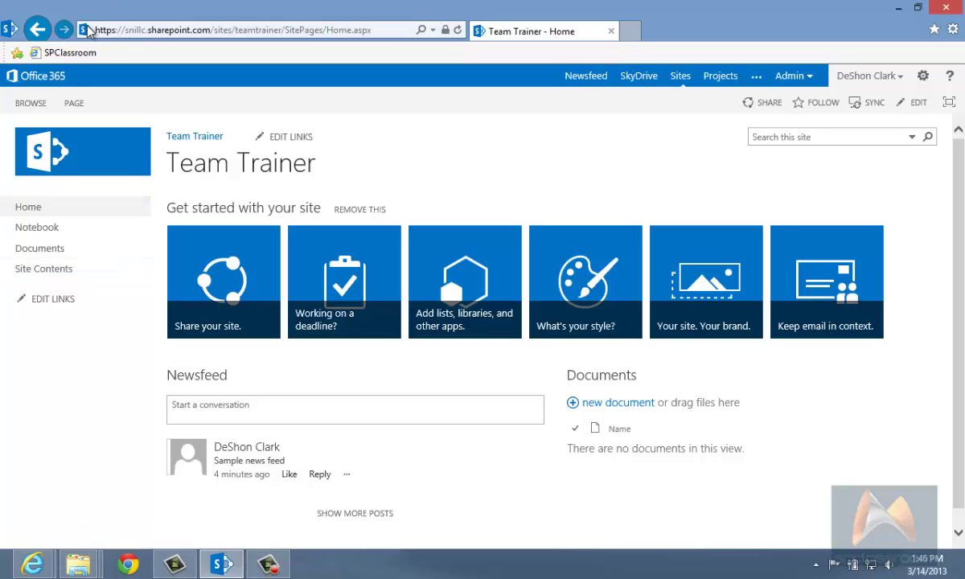
Add the Team Trainer home page to the browser's favorites bar and view the new favorite's available commands.
drag(86, 32, 141, 52)
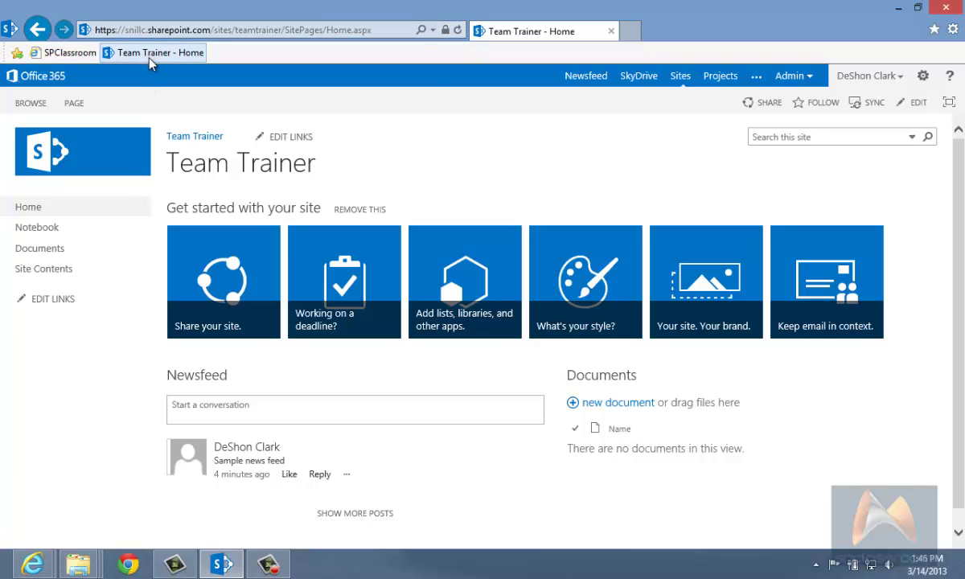
right_click(132, 56)
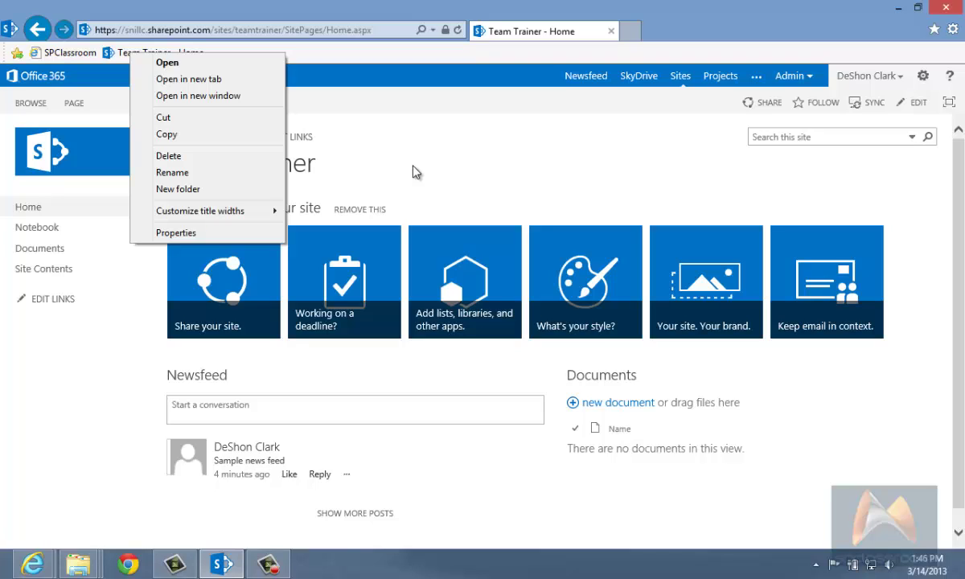
click(381, 58)
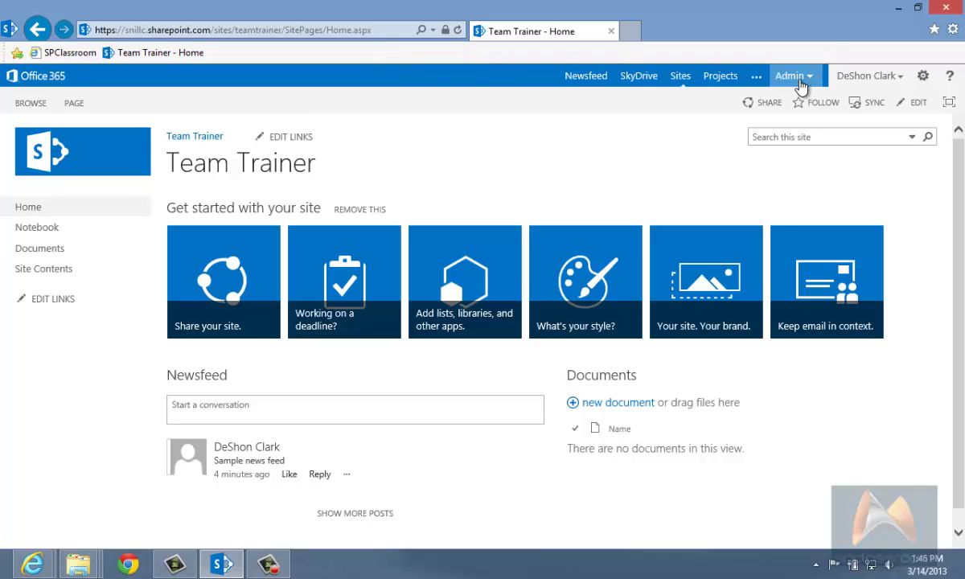
Rename the Team Trainer home page favorite as TeamTrainer.
right_click(156, 54)
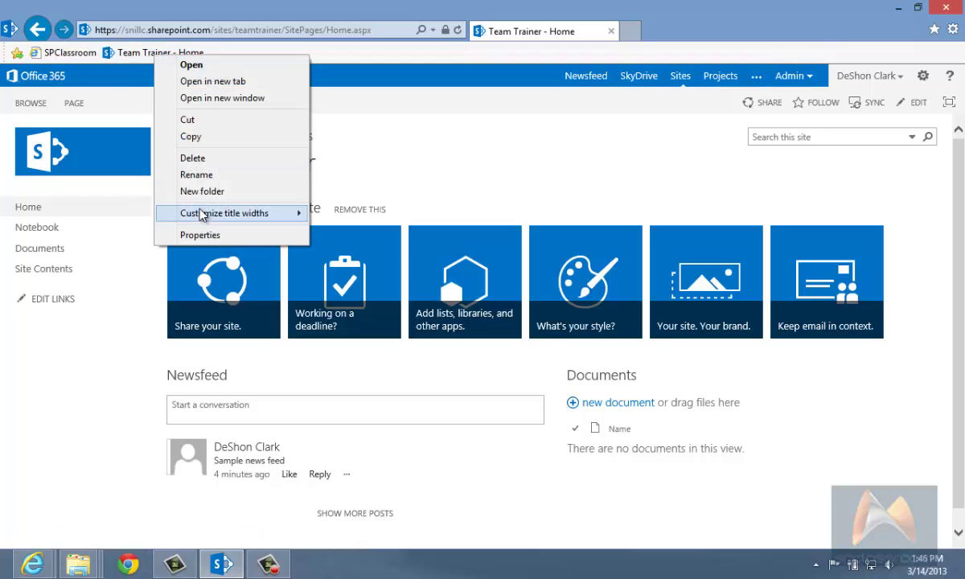
click(199, 175)
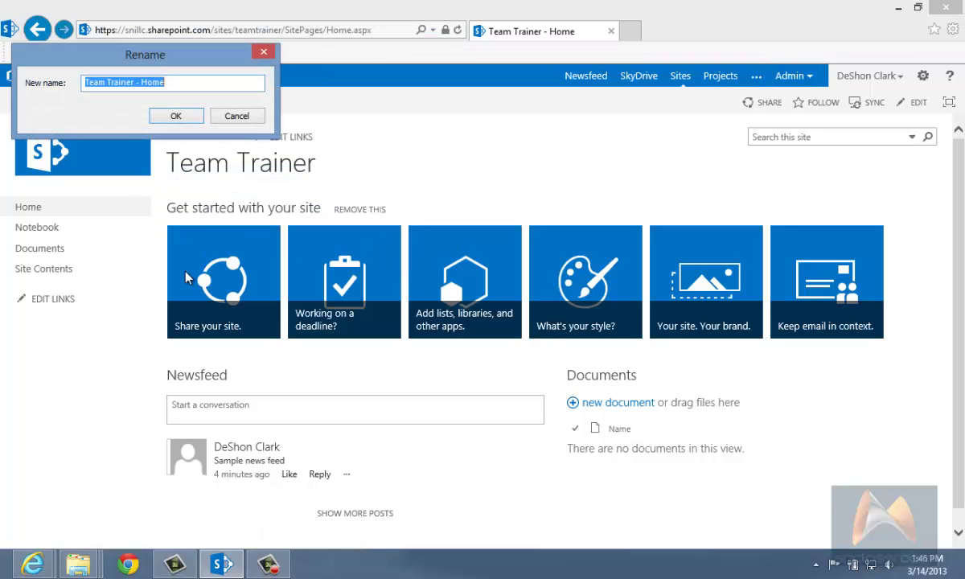
key(End)
key(BackSpace)
key(BackSpace)
key(BackSpace)
key(BackSpace)
key(BackSpace)
key(BackSpace)
key(BackSpace)
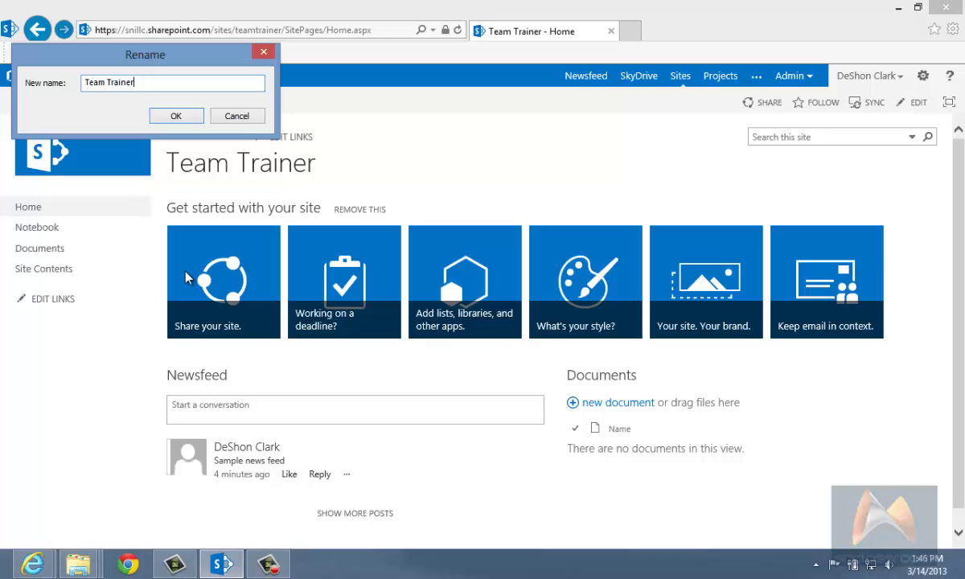
key(Left)
key(Left)
key(Left)
key(Left)
key(Left)
key(Left)
key(Left)
key(BackSpace)
click(182, 119)
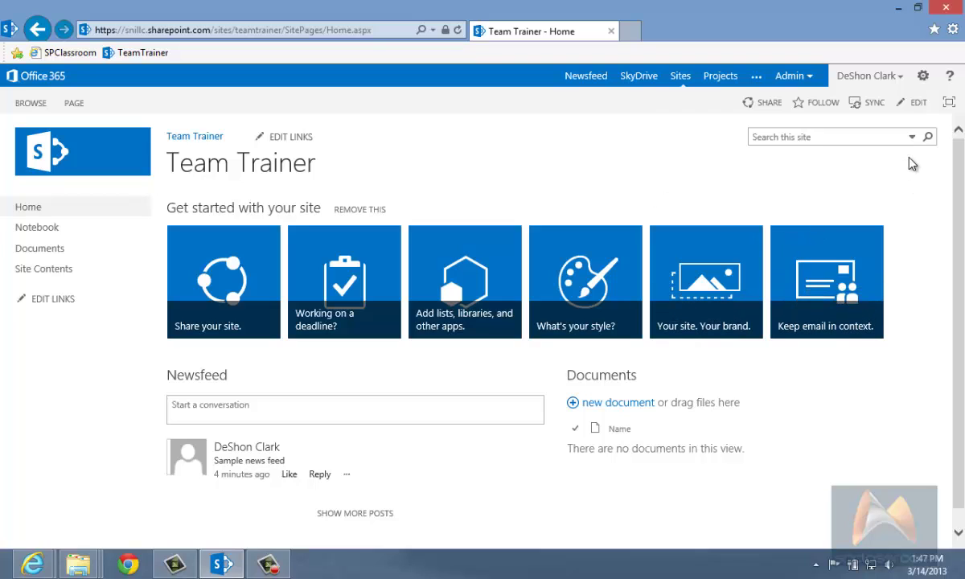
Open the Site Contents page and look over its lists, libraries, apps and subsites.
click(922, 77)
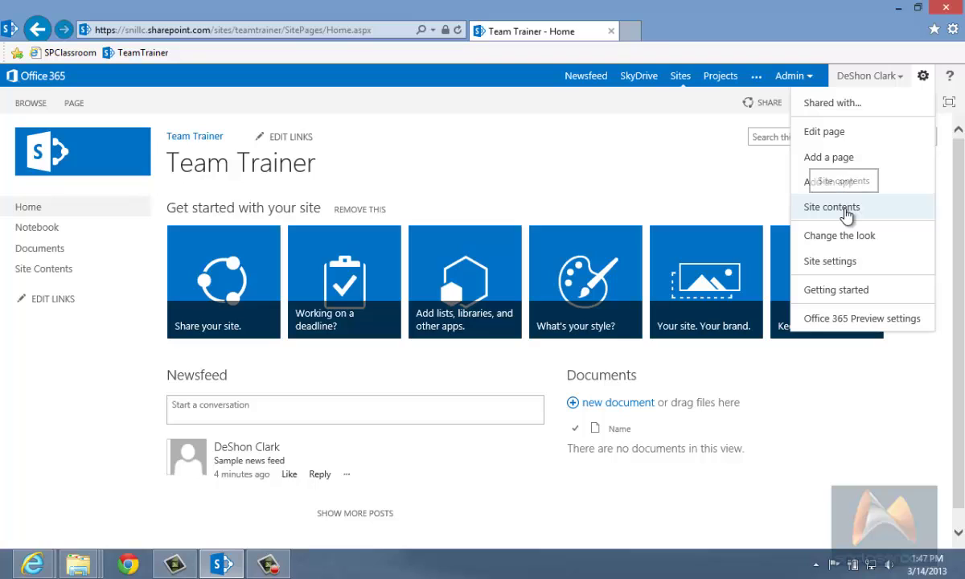
click(844, 213)
scroll(383, 351, down, 2)
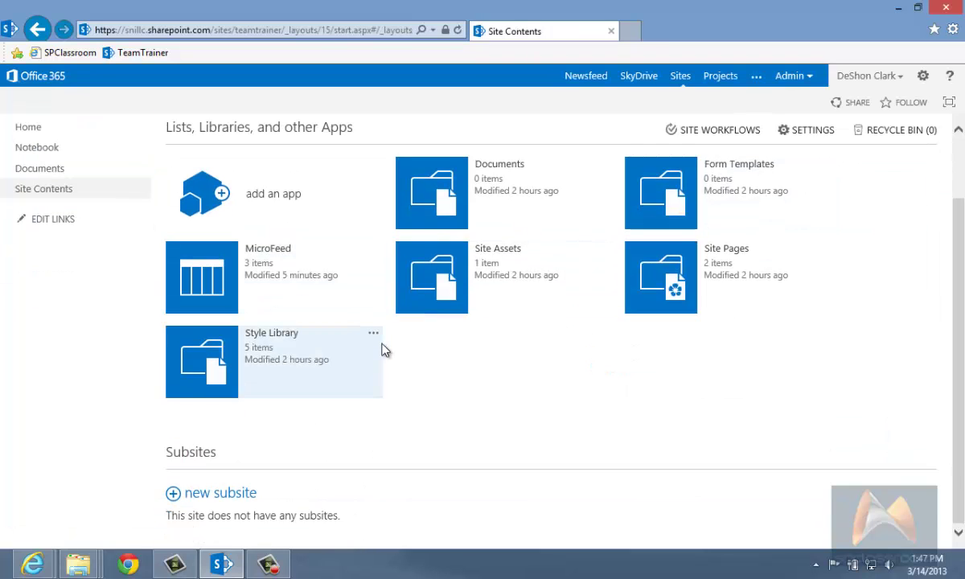
scroll(383, 350, up, 2)
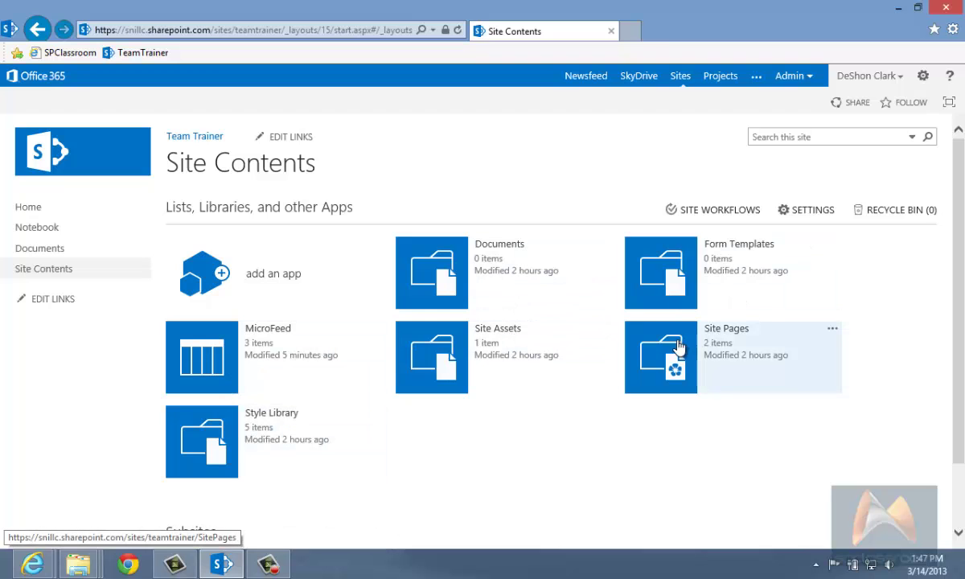
scroll(325, 402, down, 2)
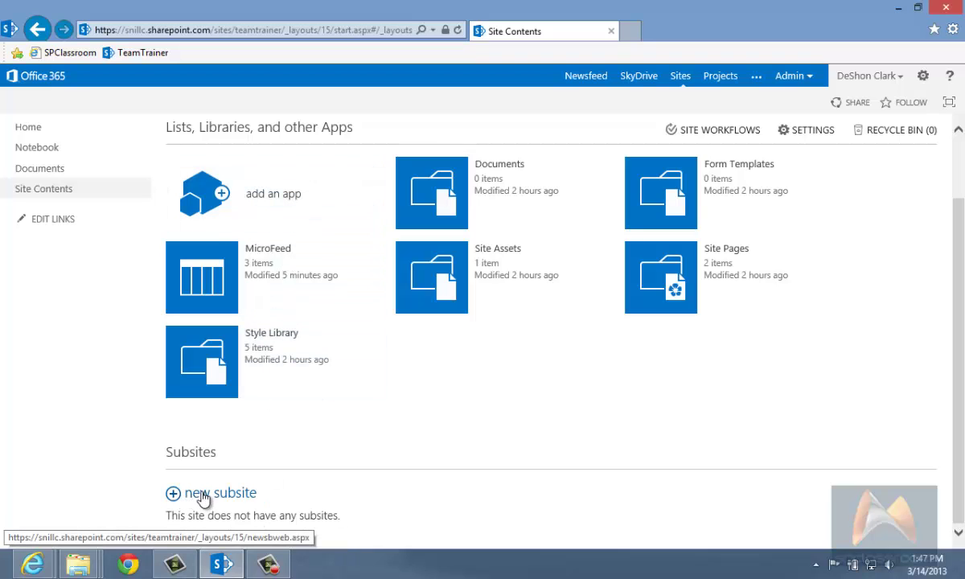
Open the new subsite form and examine the Collaboration, Enterprise and Duet Enterprise site templates.
click(217, 496)
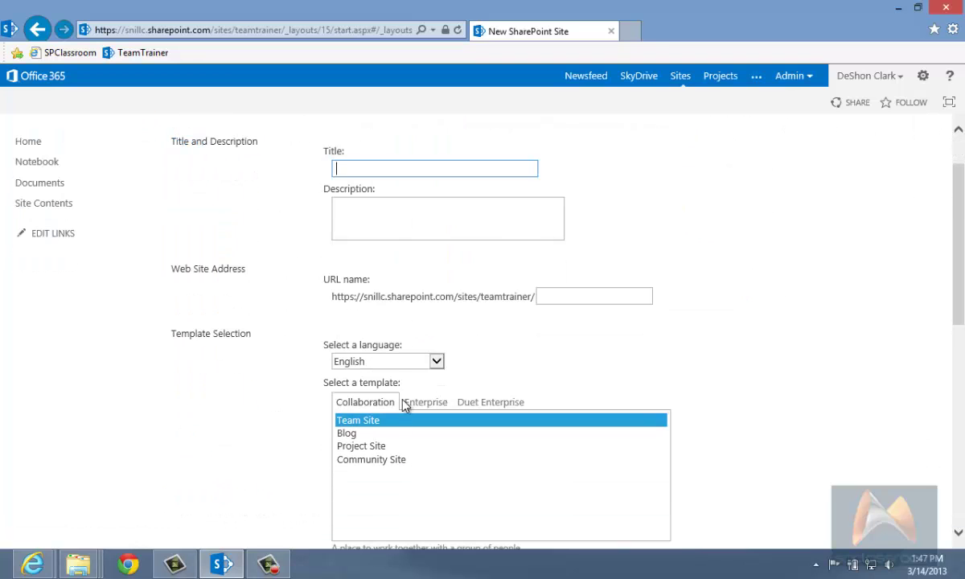
click(360, 434)
click(361, 447)
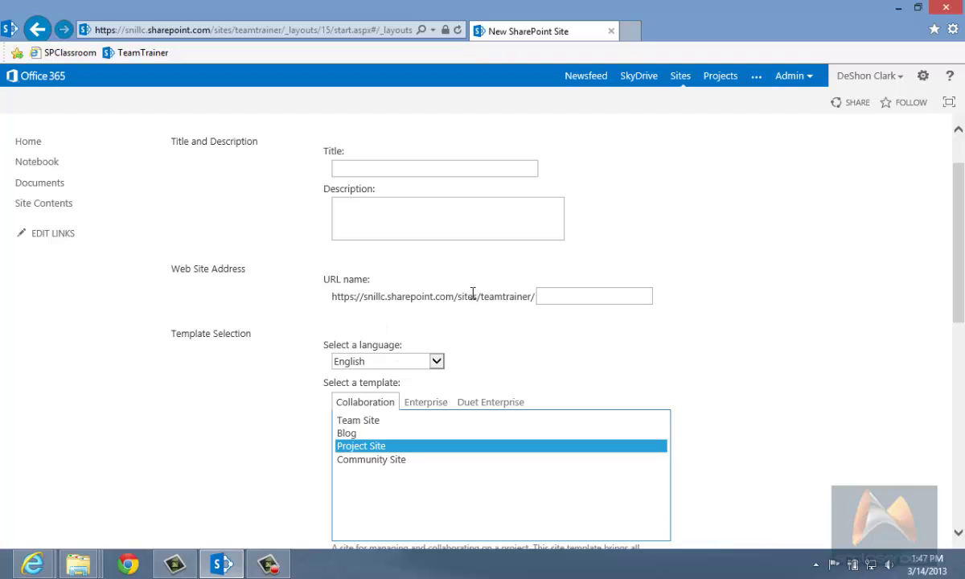
click(425, 402)
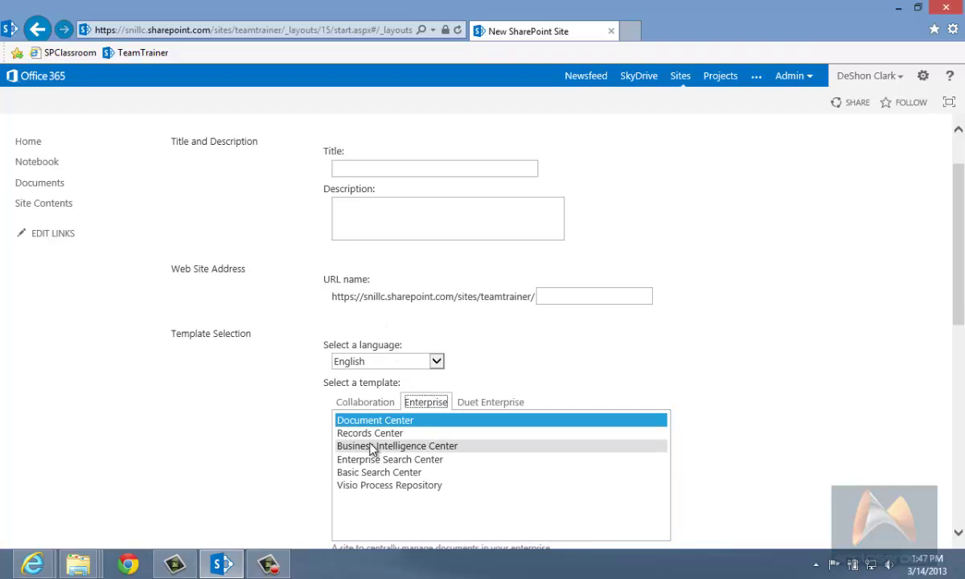
click(492, 402)
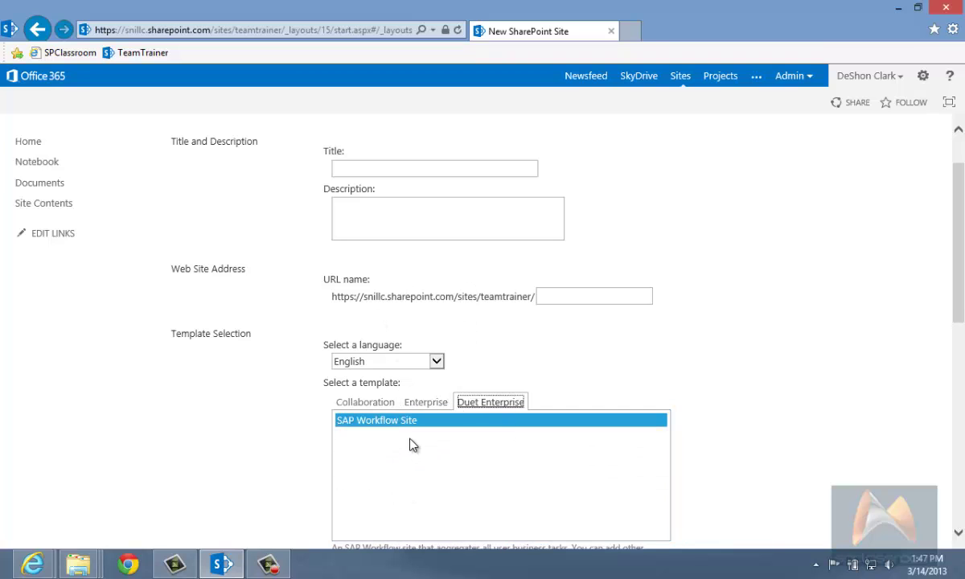
click(423, 404)
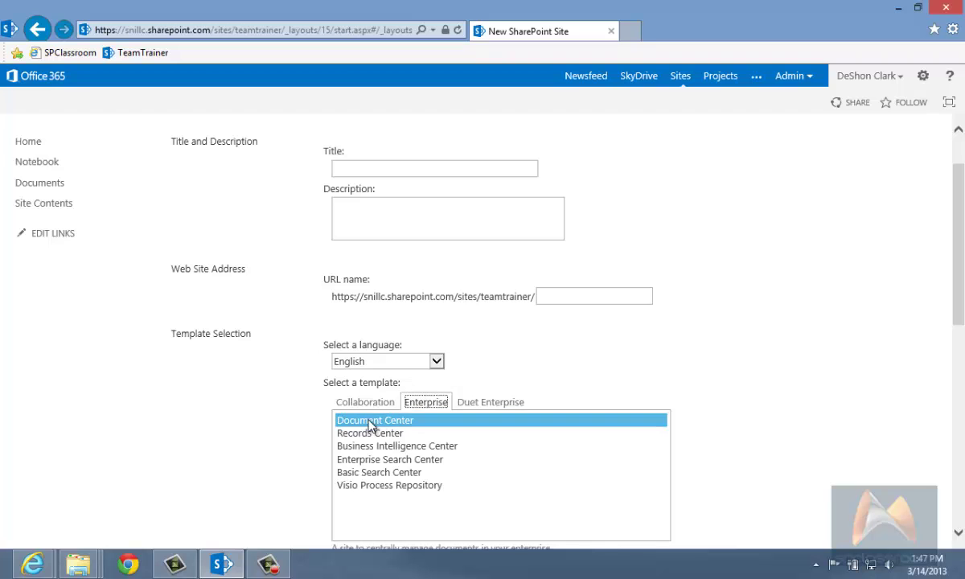
click(366, 402)
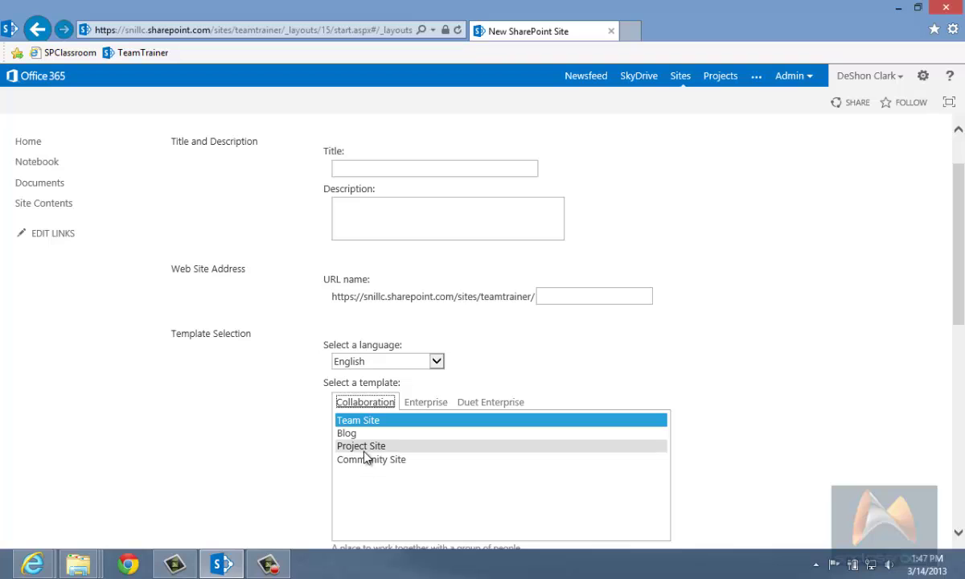
click(426, 402)
click(477, 406)
click(359, 402)
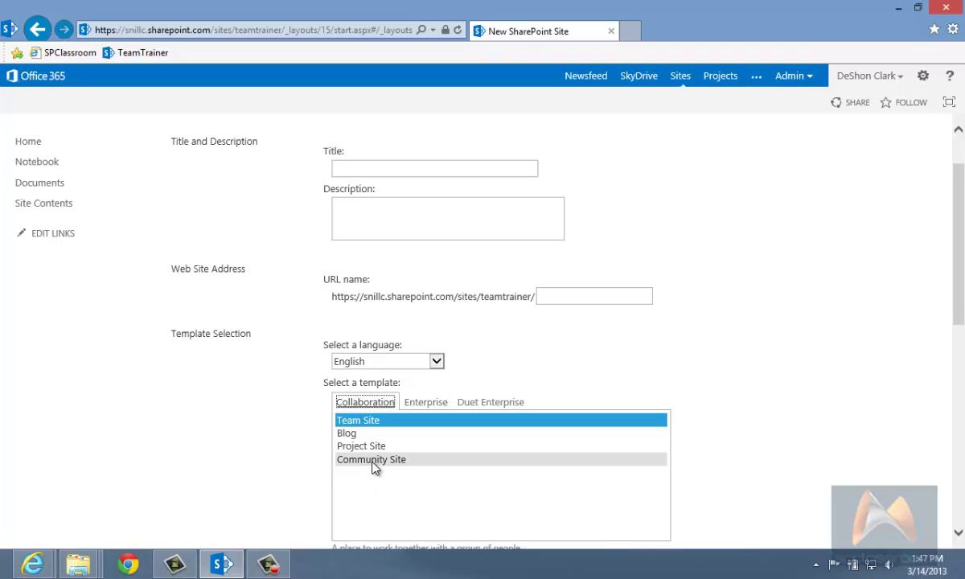
Review the new subsite form's permission and navigation options and return to Site Contents without creating a subsite.
scroll(277, 470, down, 4)
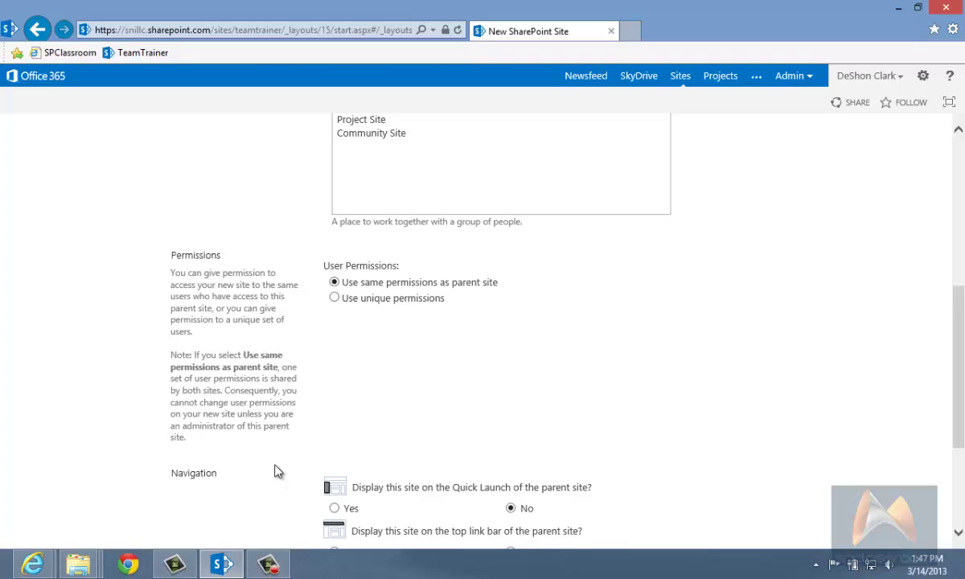
scroll(277, 469, down, 2)
scroll(275, 469, up, 7)
scroll(277, 468, up, 1)
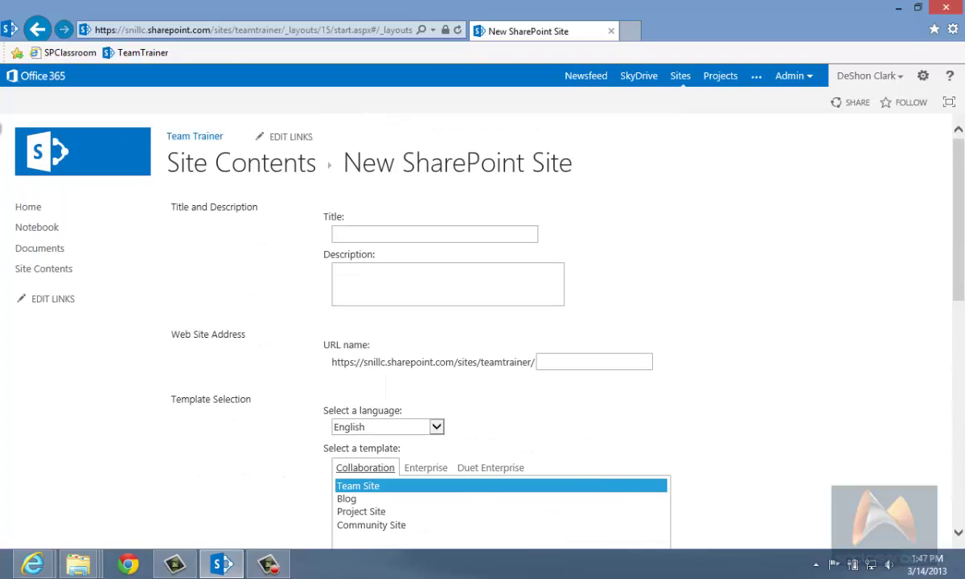
click(29, 27)
scroll(243, 511, down, 2)
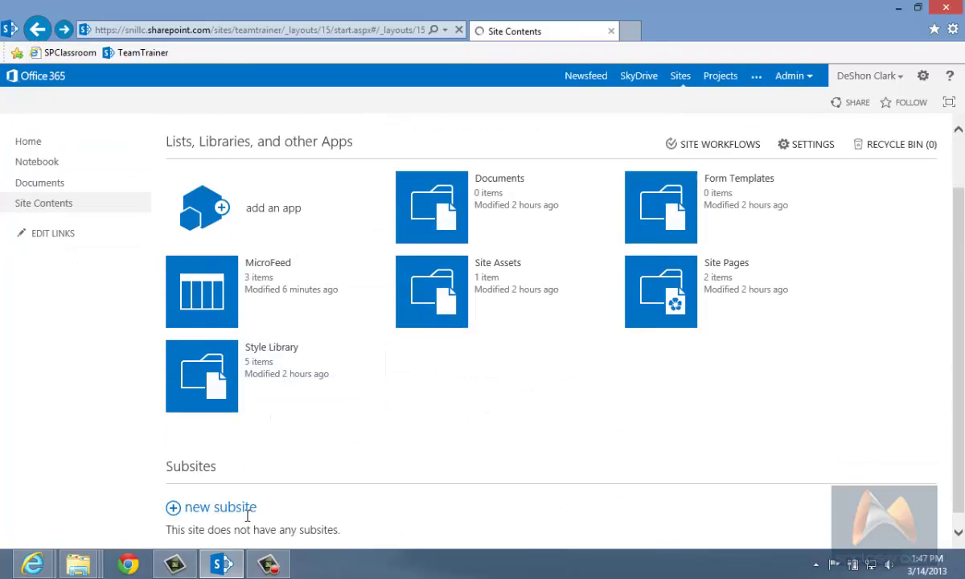
scroll(265, 510, up, 2)
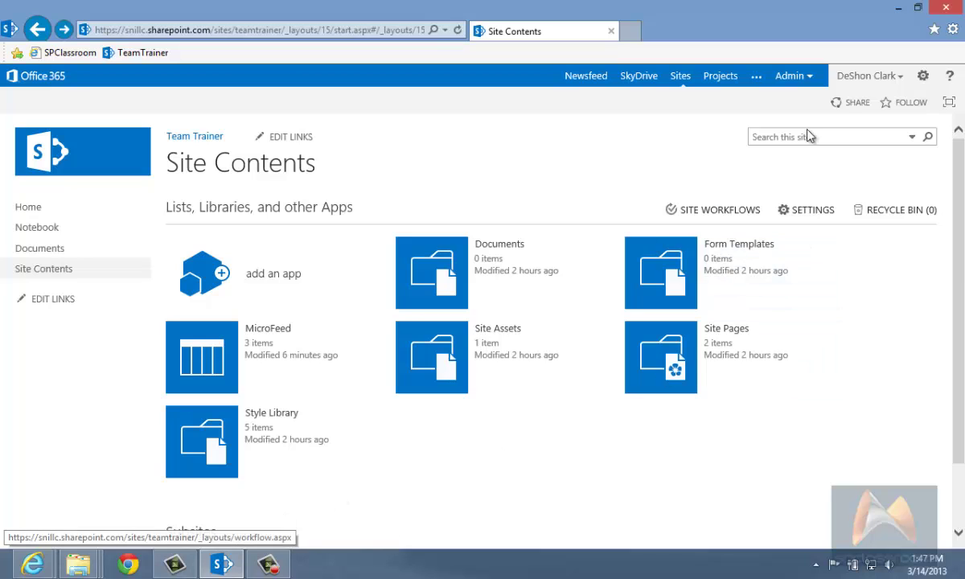
Open the Site Settings page and examine its permissions, galleries, look and feel, site administration, search and site collection administration links.
click(923, 77)
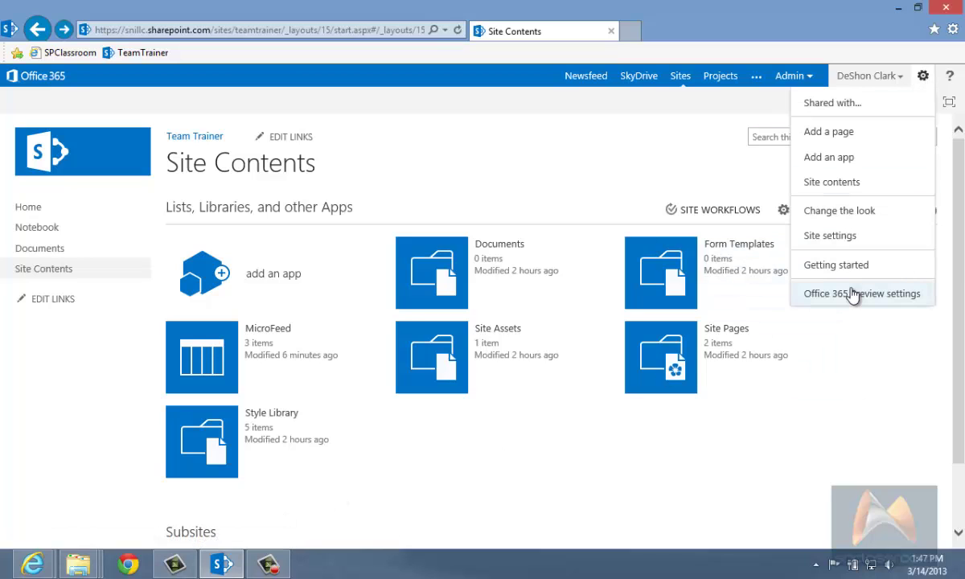
click(820, 236)
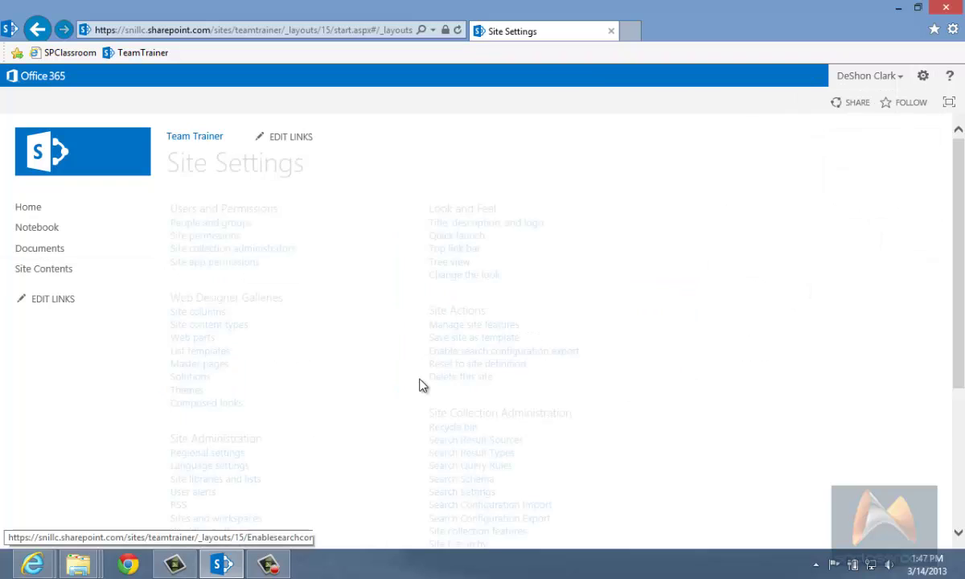
scroll(773, 414, down, 3)
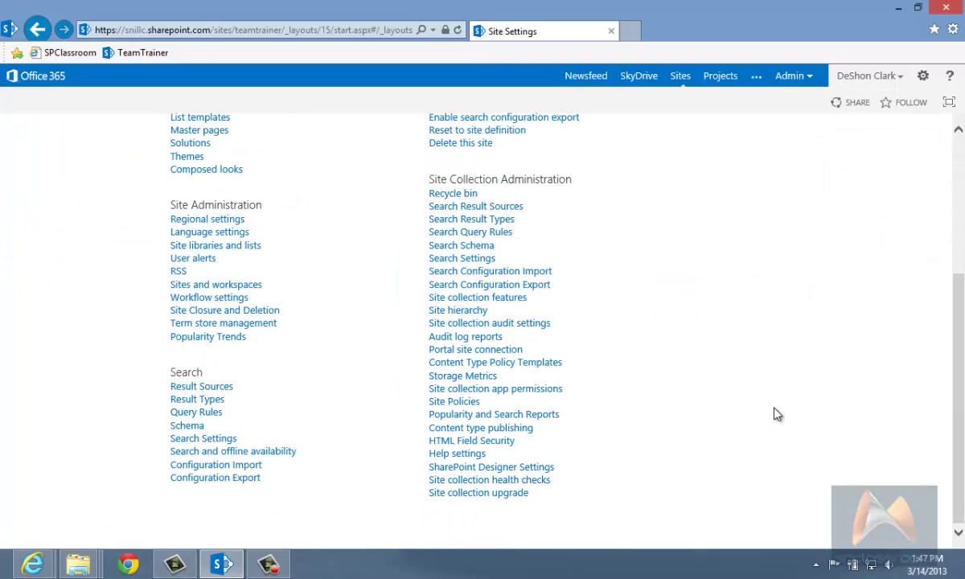
scroll(773, 414, up, 2)
scroll(774, 414, up, 2)
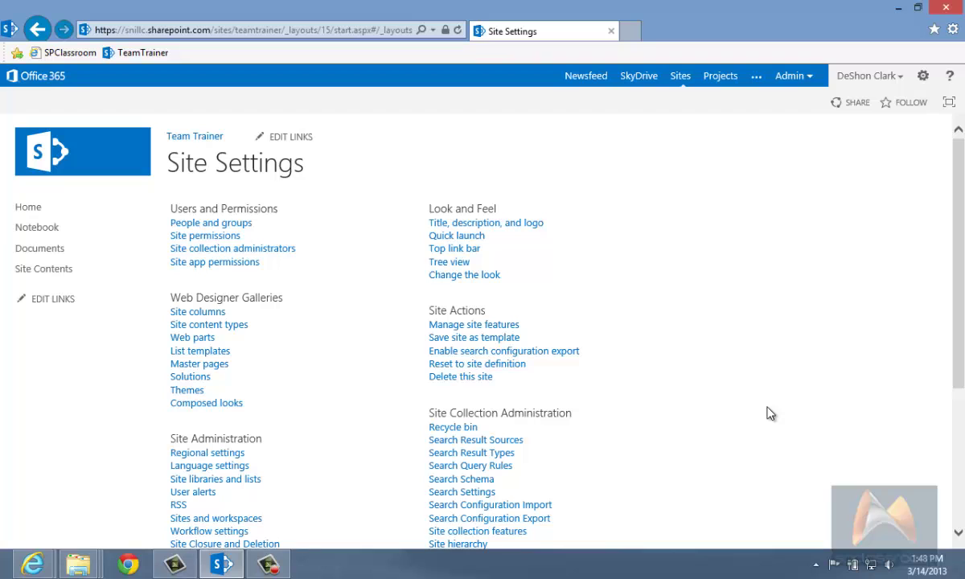
scroll(763, 425, down, 3)
scroll(764, 423, up, 2)
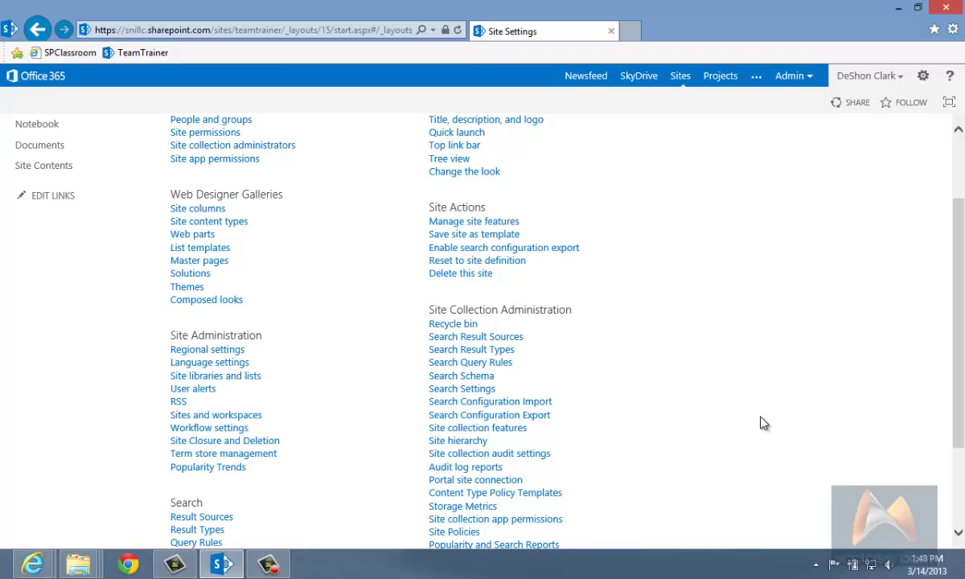
scroll(772, 403, up, 2)
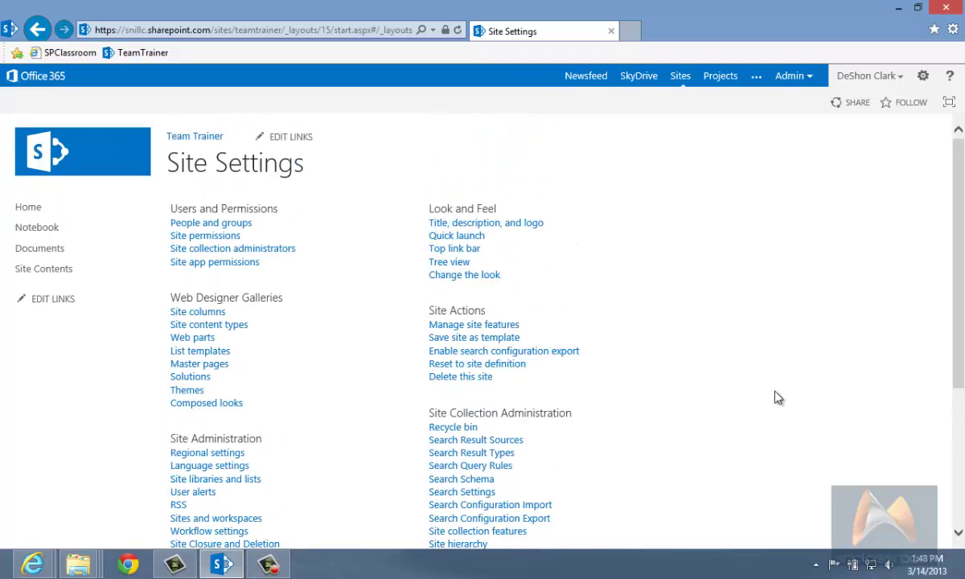
scroll(777, 397, down, 5)
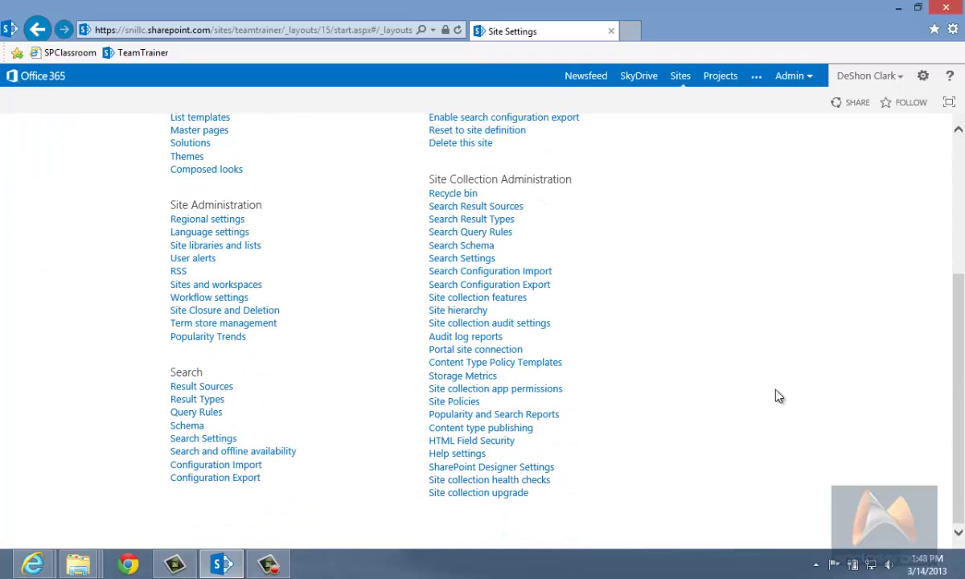
scroll(778, 395, up, 5)
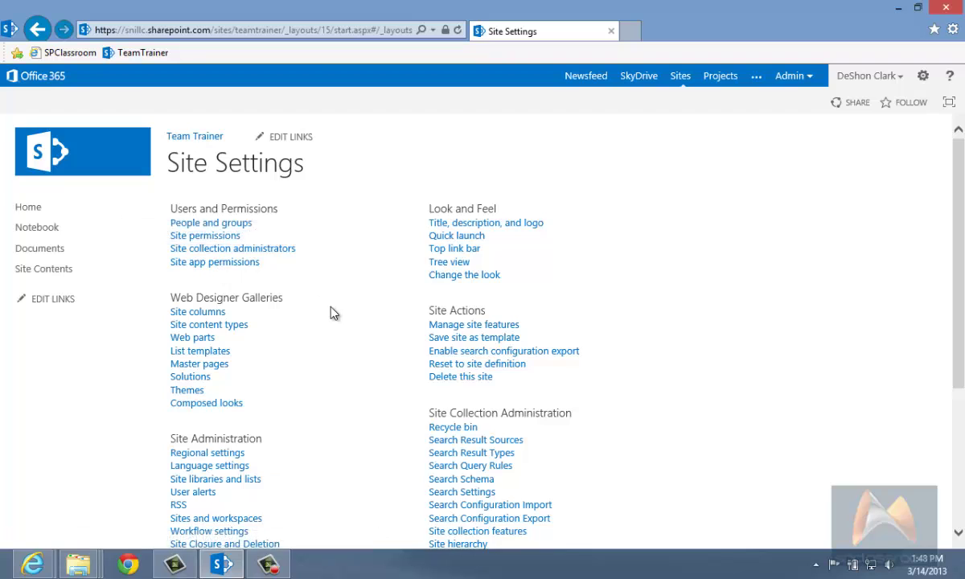
scroll(329, 314, down, 1)
scroll(330, 313, down, 1)
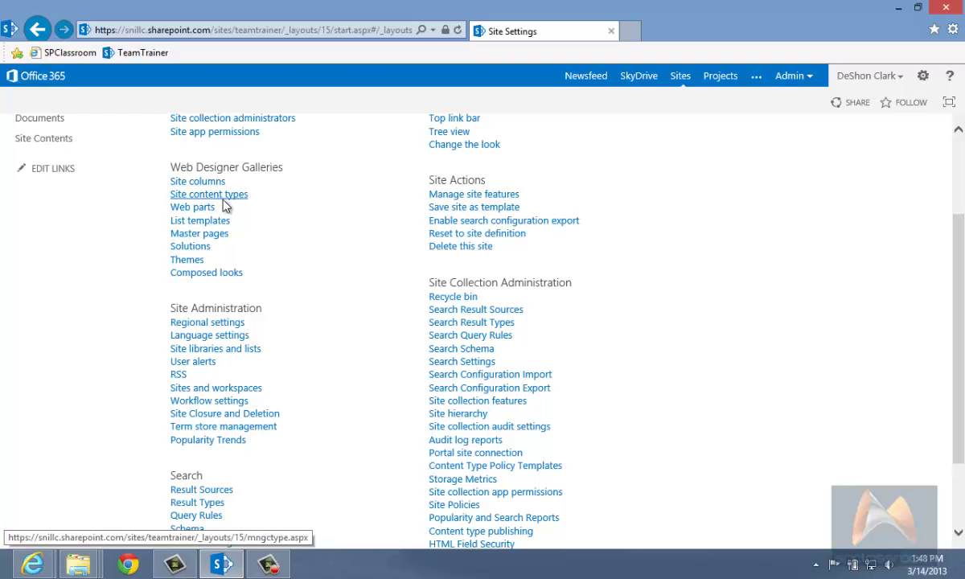
Open the Regional Settings page from Site Administration and look through its available time zones and locales.
scroll(344, 295, down, 1)
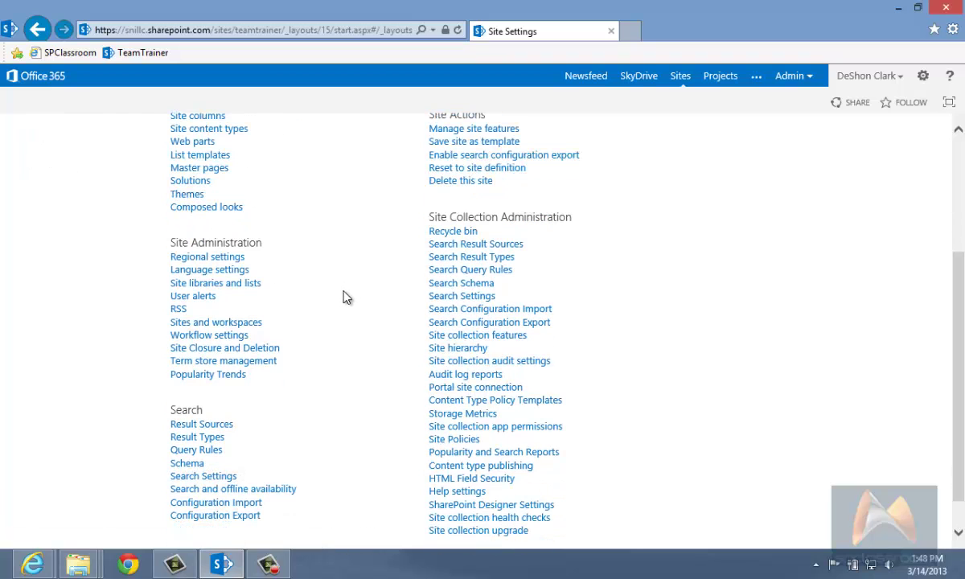
click(208, 257)
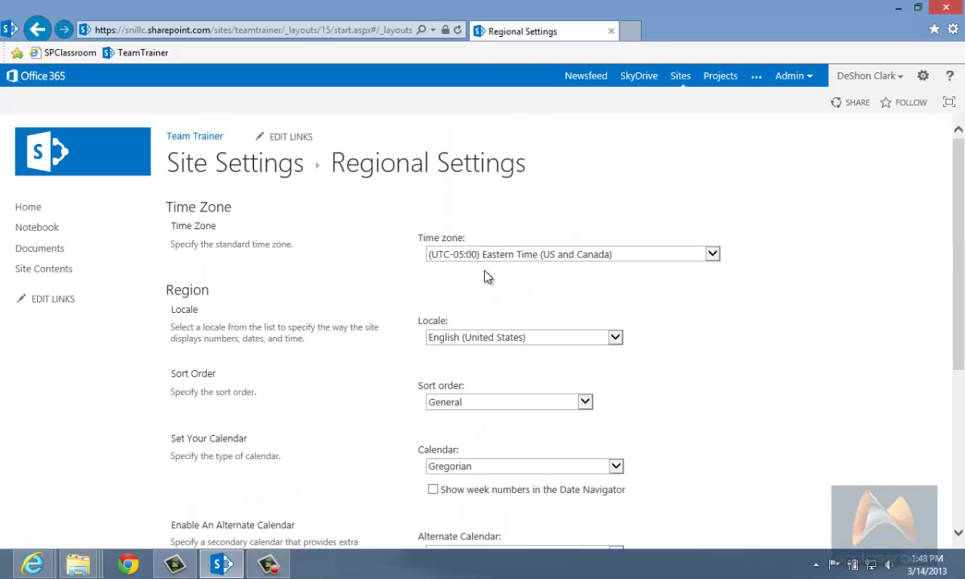
click(517, 255)
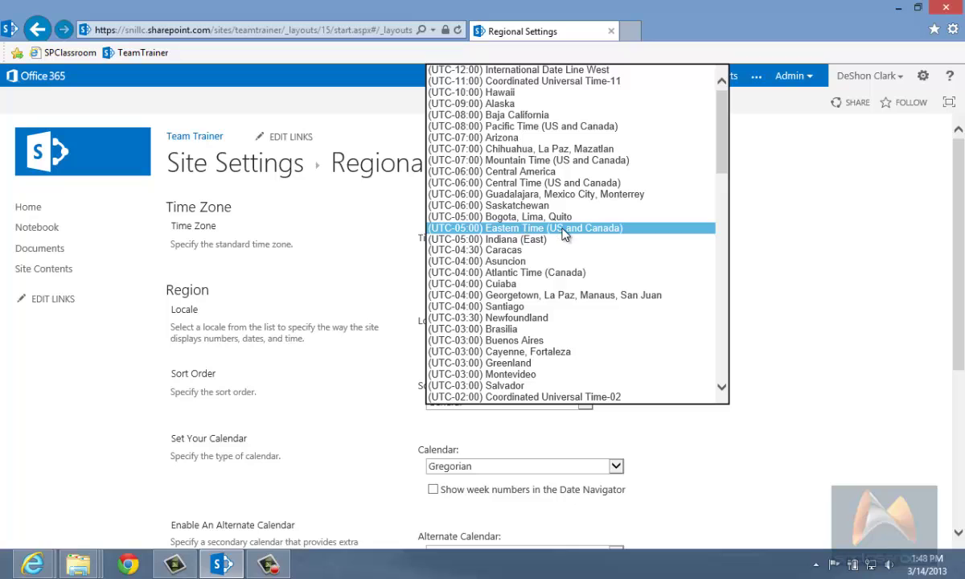
click(870, 242)
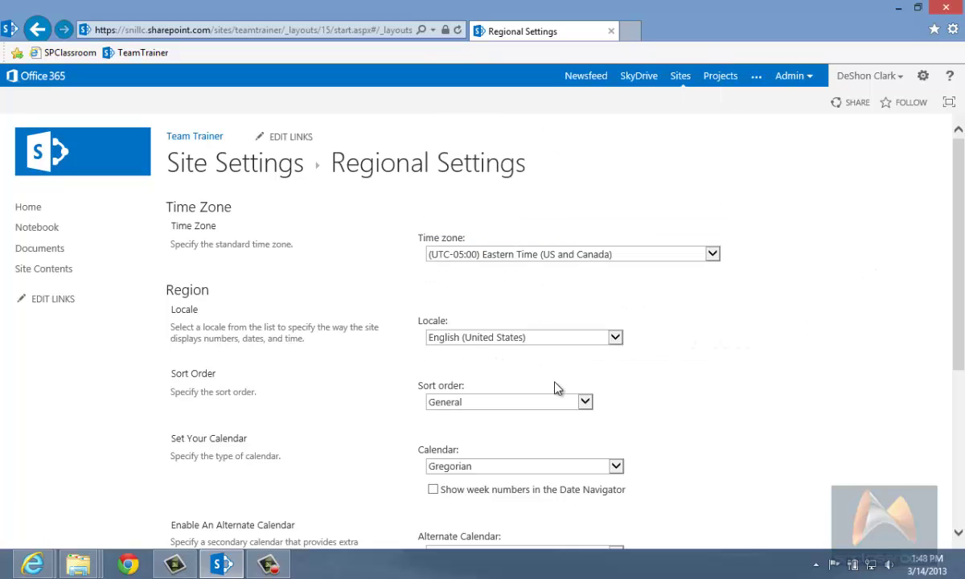
click(547, 341)
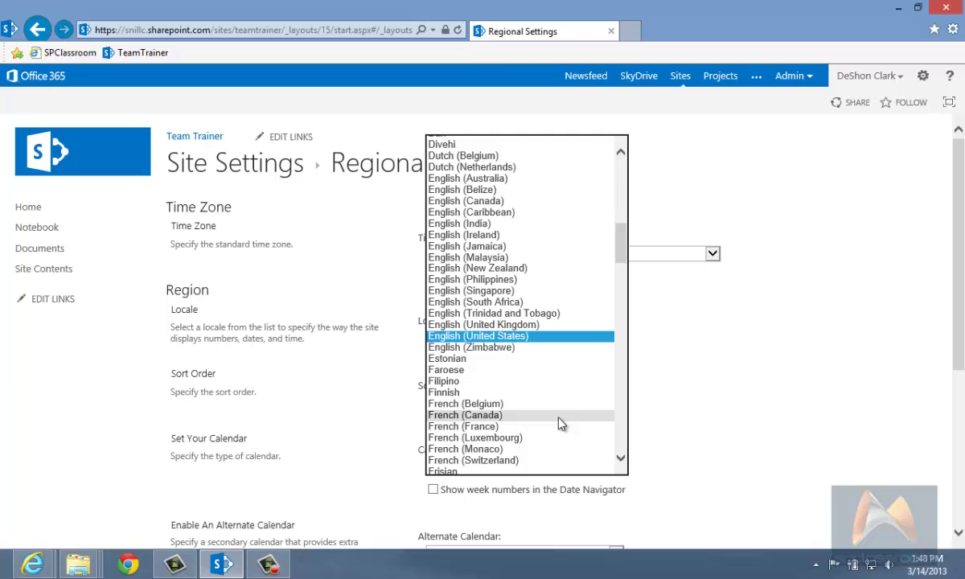
click(721, 413)
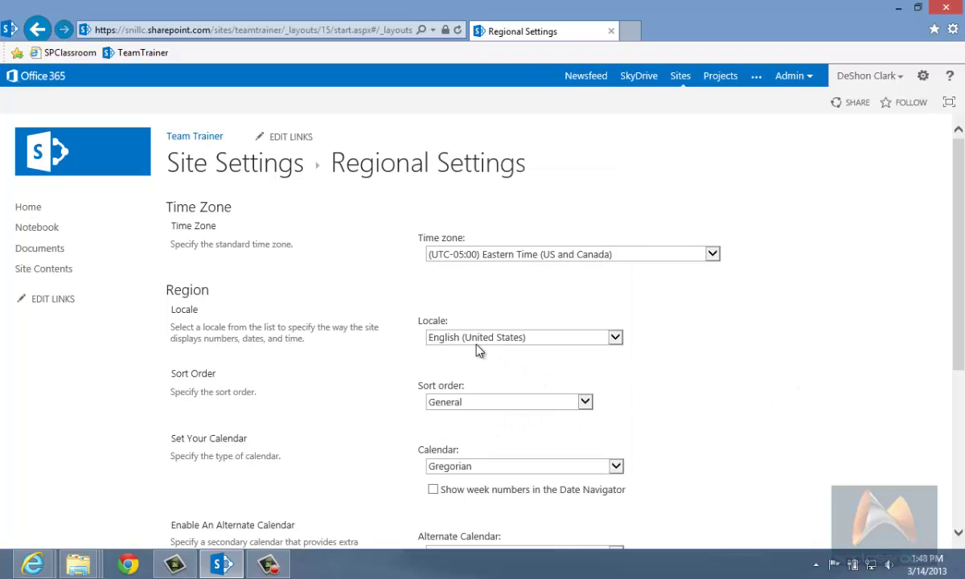
click(477, 341)
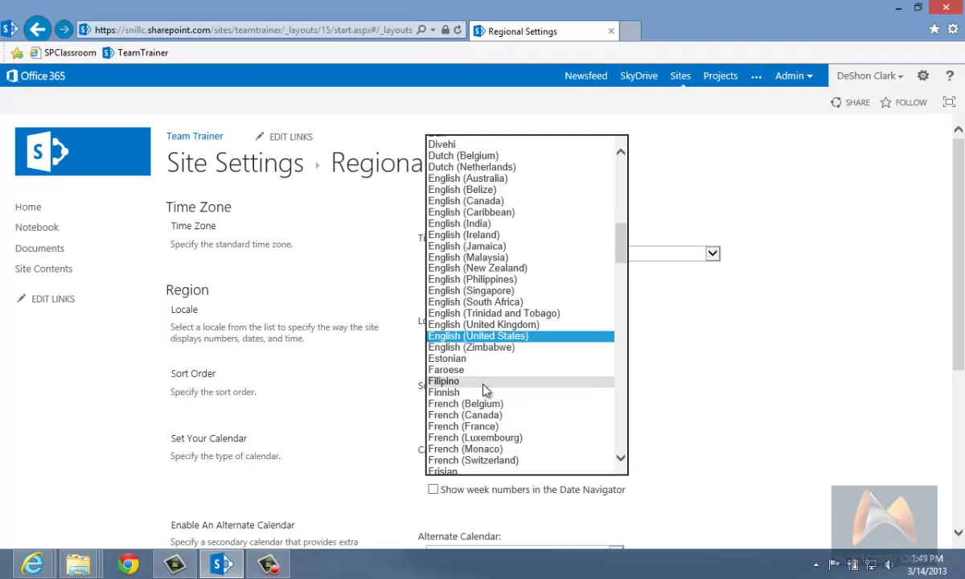
click(661, 377)
Review the sort order, calendar, work week and time format options, then accept the regional settings and return to Site Settings.
scroll(688, 409, down, 3)
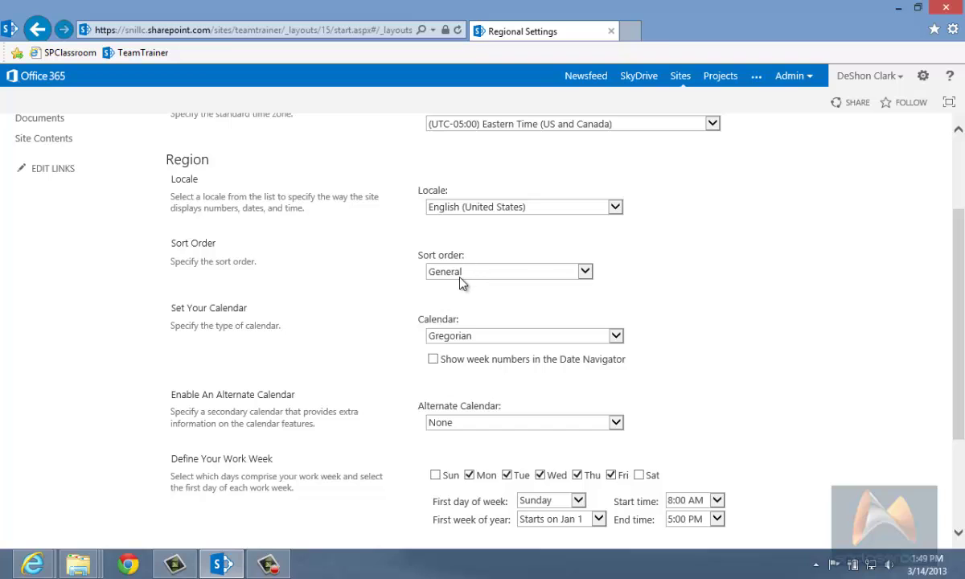
click(460, 277)
click(332, 305)
scroll(398, 363, down, 3)
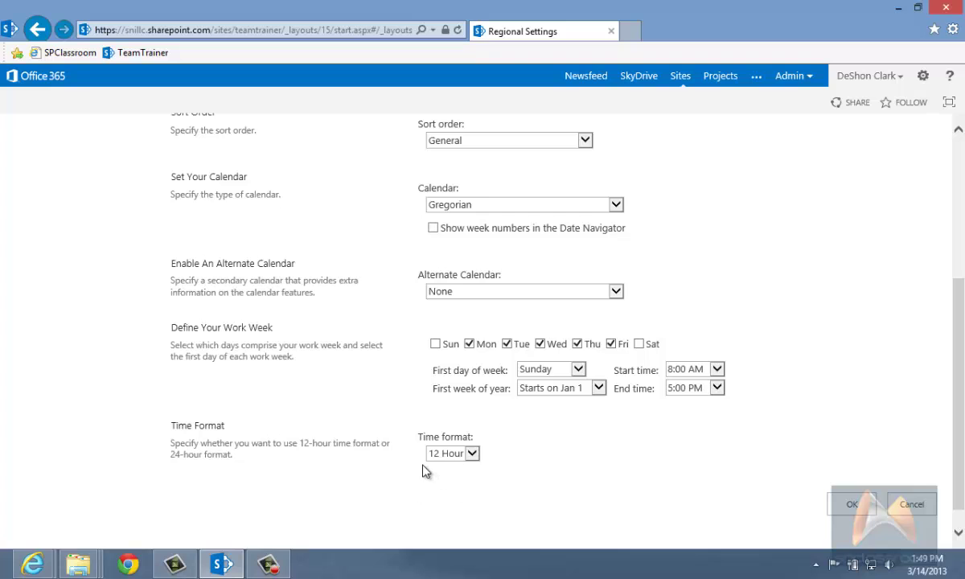
click(851, 504)
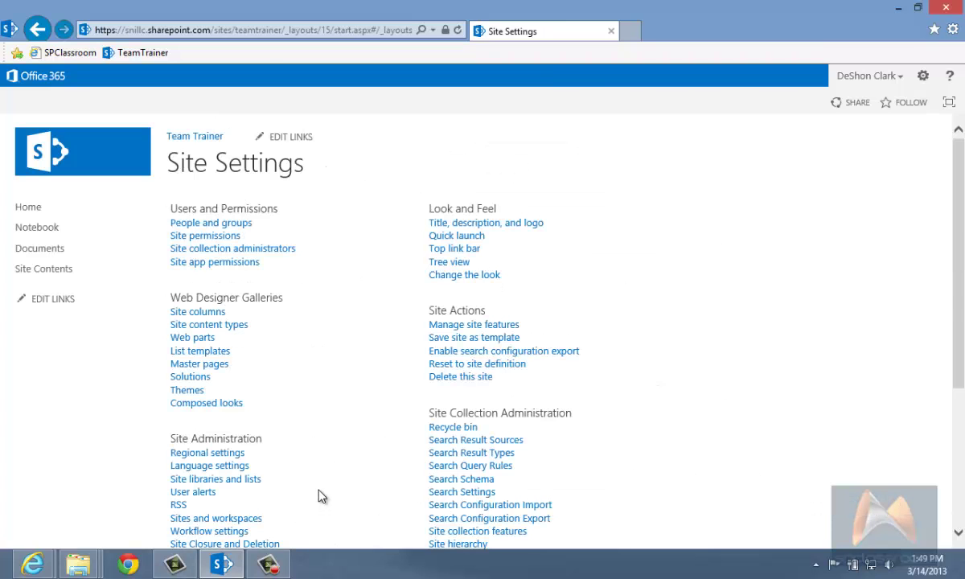
Examine the Site Administration, Search and Site Collection Administration links on the Site Settings page.
scroll(217, 418, down, 3)
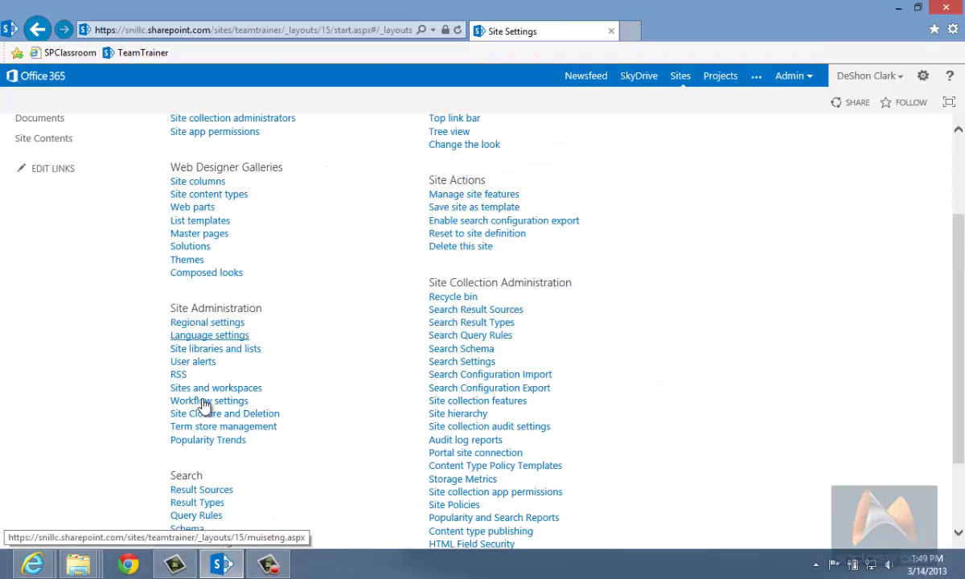
scroll(205, 402, down, 2)
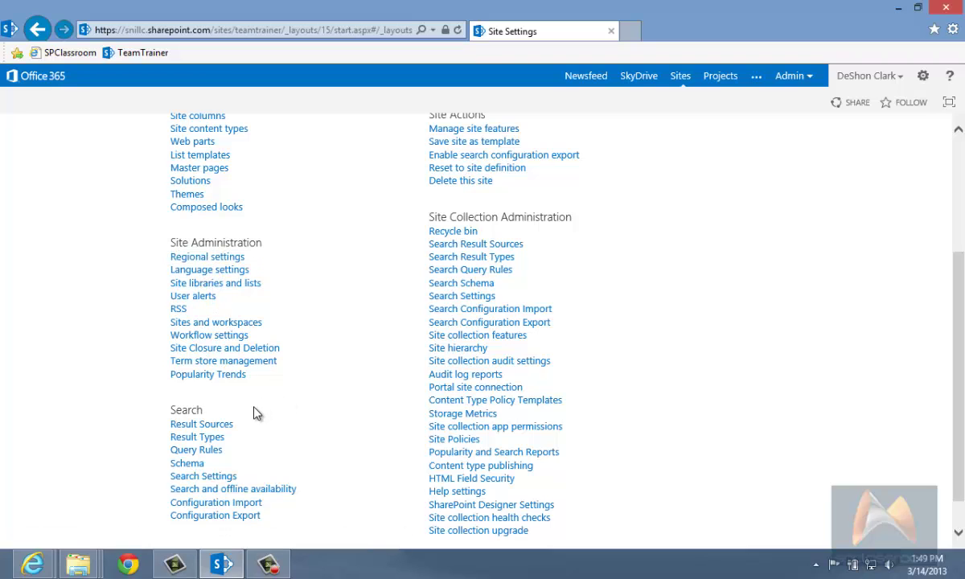
scroll(338, 406, down, 1)
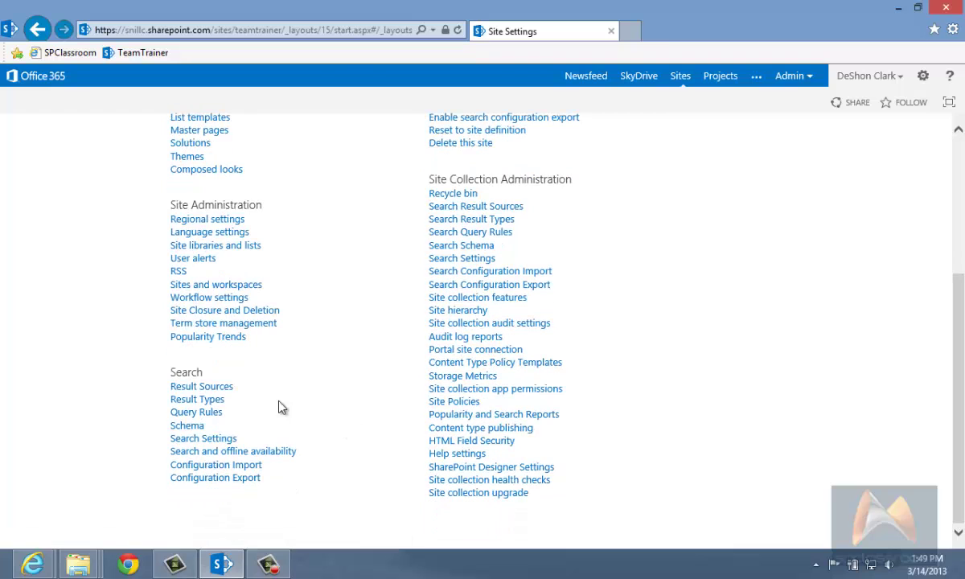
scroll(682, 420, up, 5)
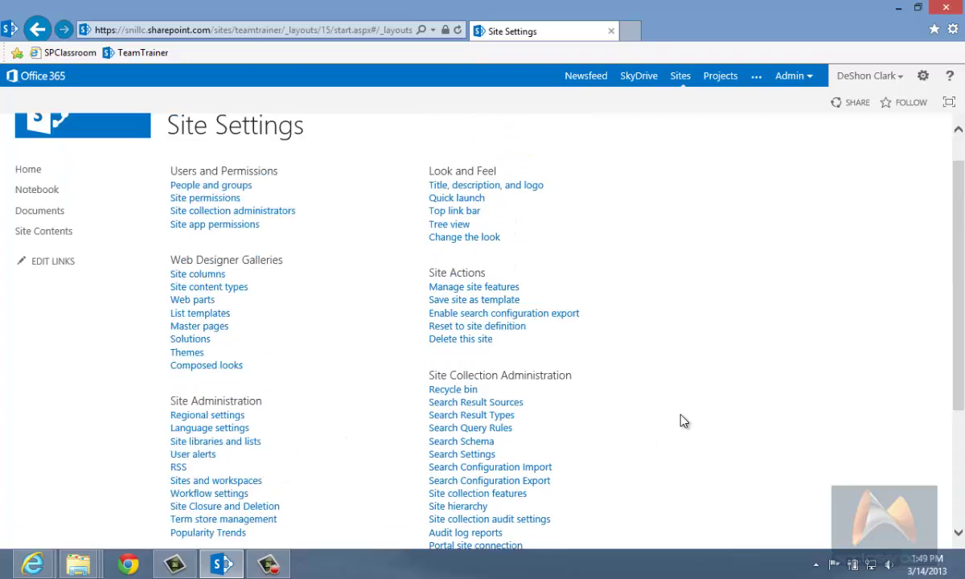
scroll(682, 421, up, 1)
scroll(682, 418, down, 3)
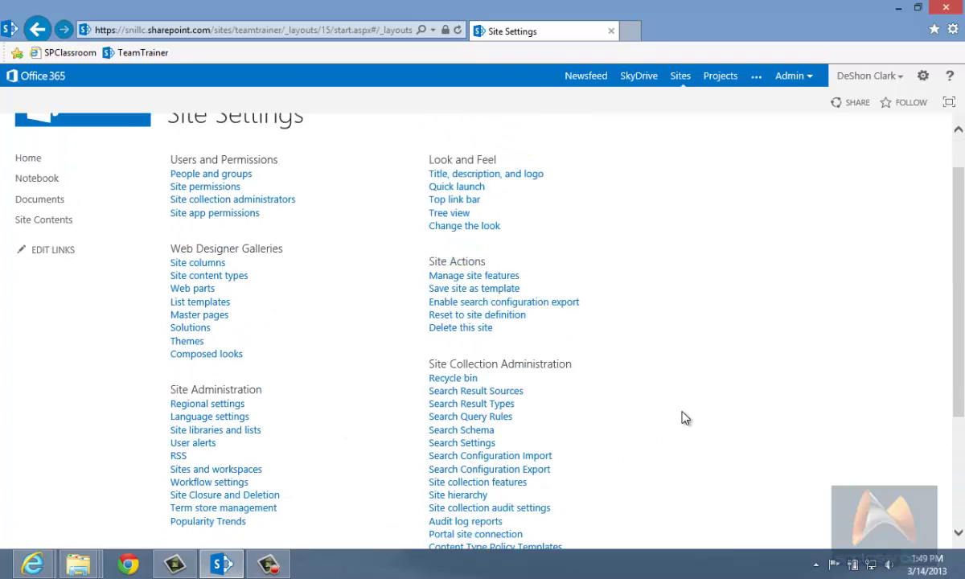
scroll(684, 415, up, 2)
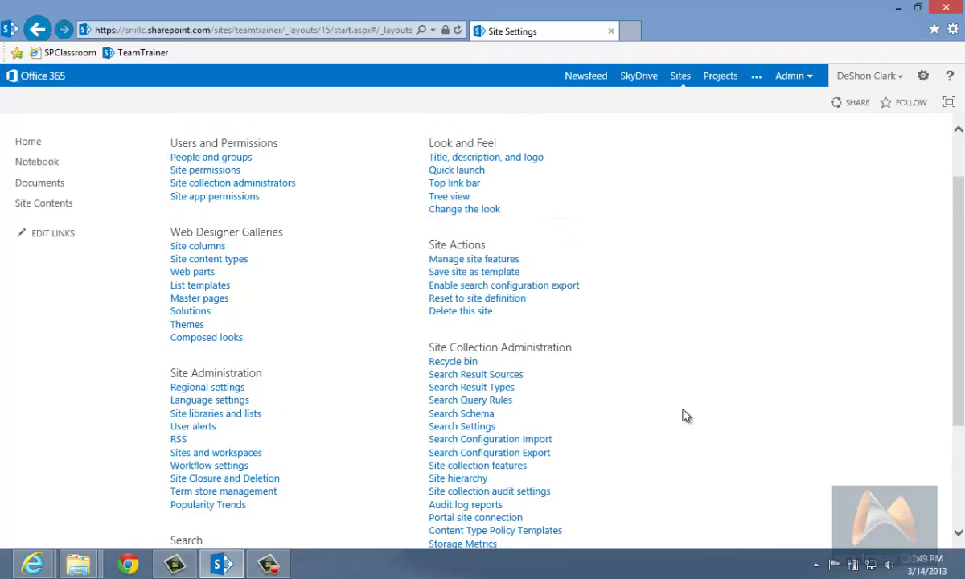
scroll(684, 415, down, 2)
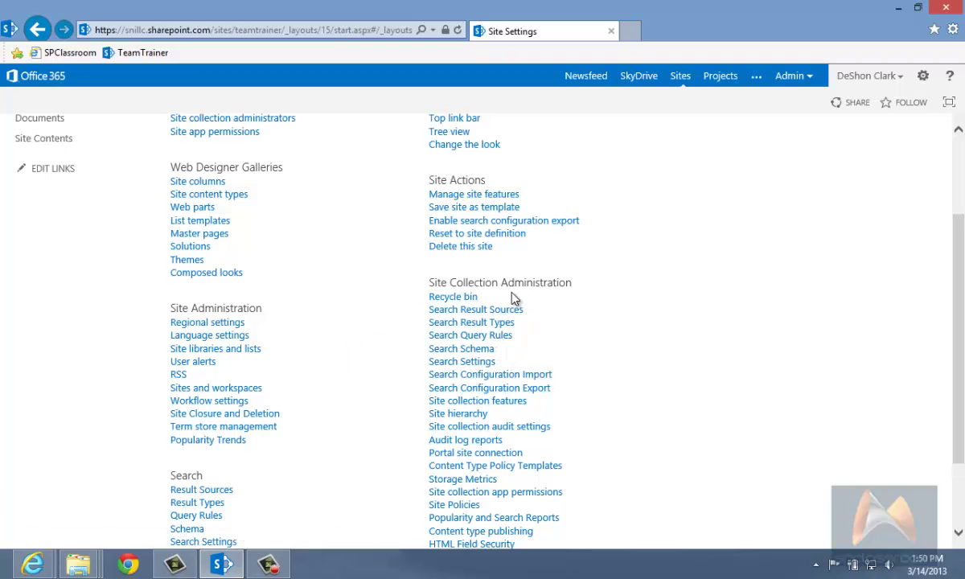
scroll(448, 313, down, 3)
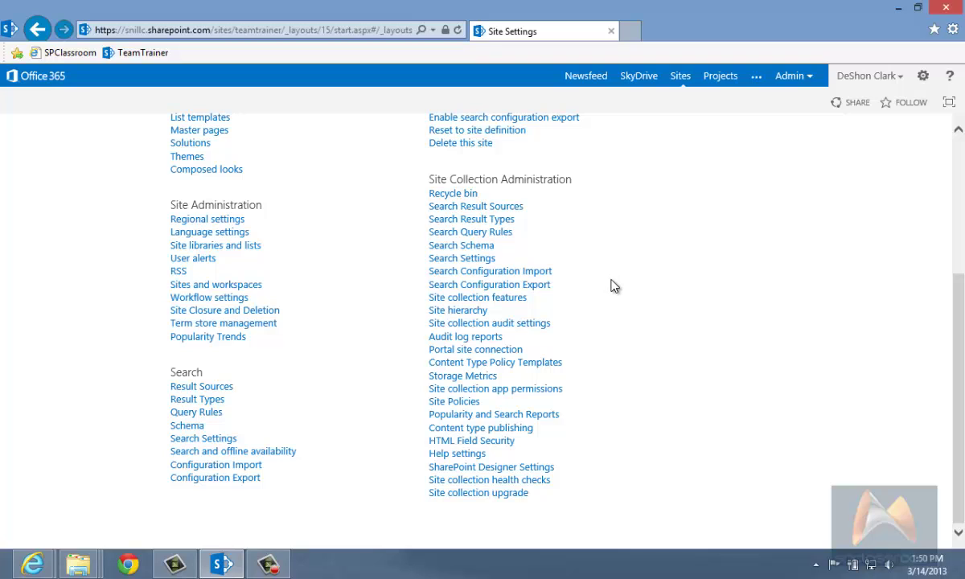
scroll(612, 283, up, 1)
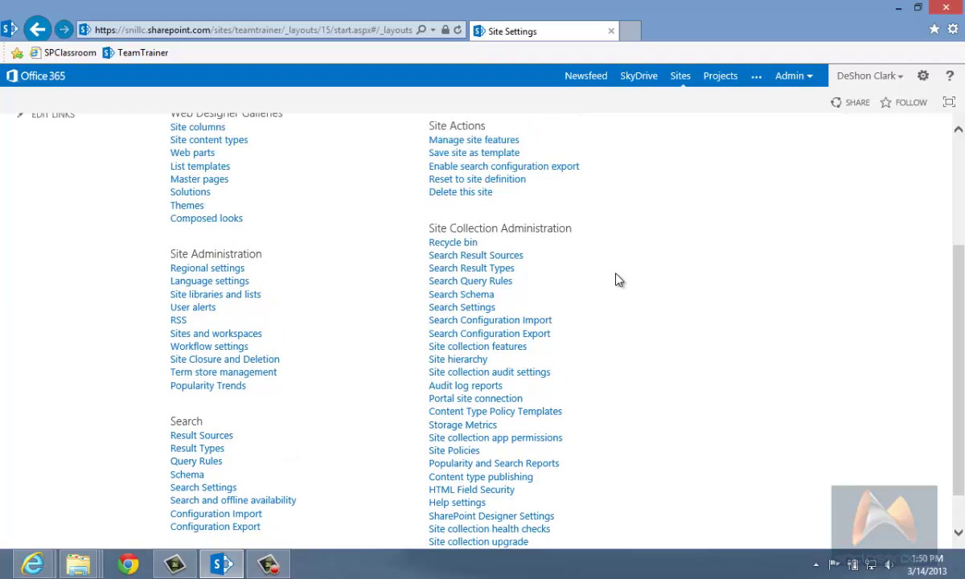
scroll(617, 279, down, 1)
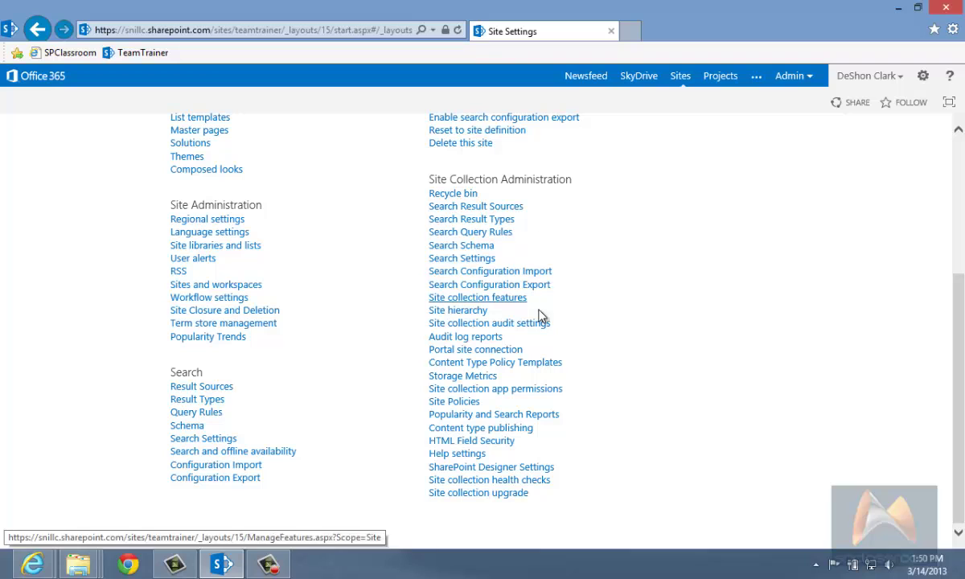
Open the Site Collection Features page and examine the listed features and their activation status.
click(492, 298)
scroll(576, 332, down, 20)
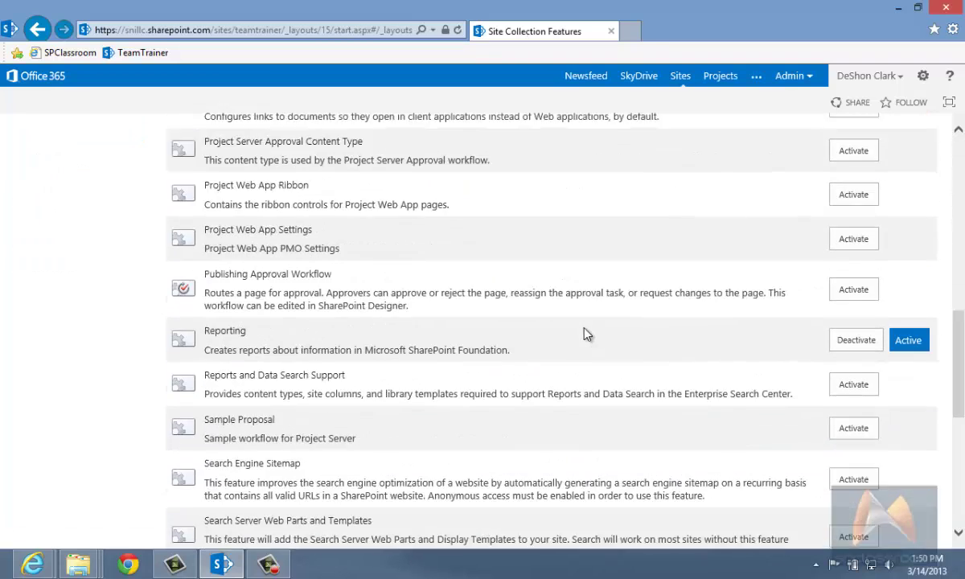
scroll(586, 322, up, 5)
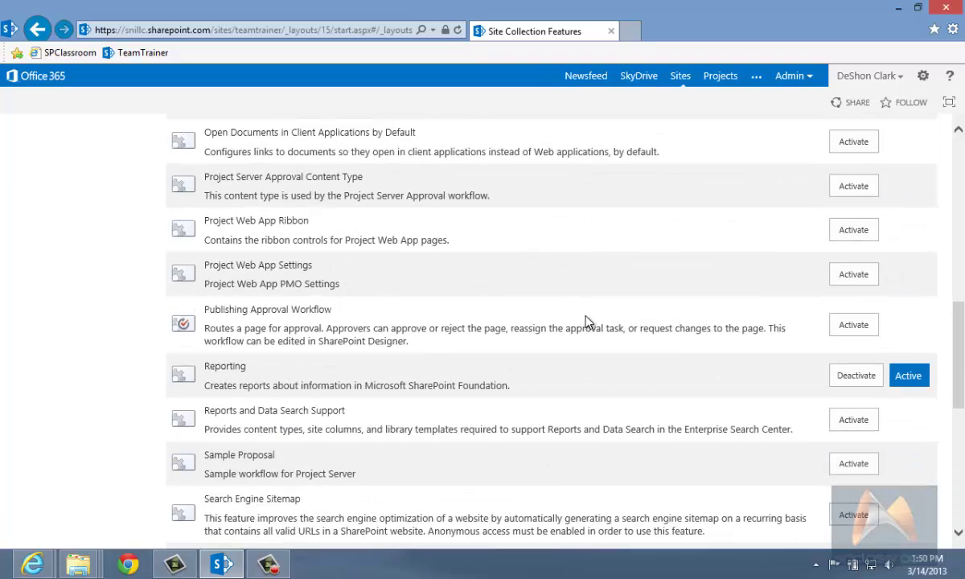
scroll(586, 322, up, 3)
scroll(586, 318, up, 3)
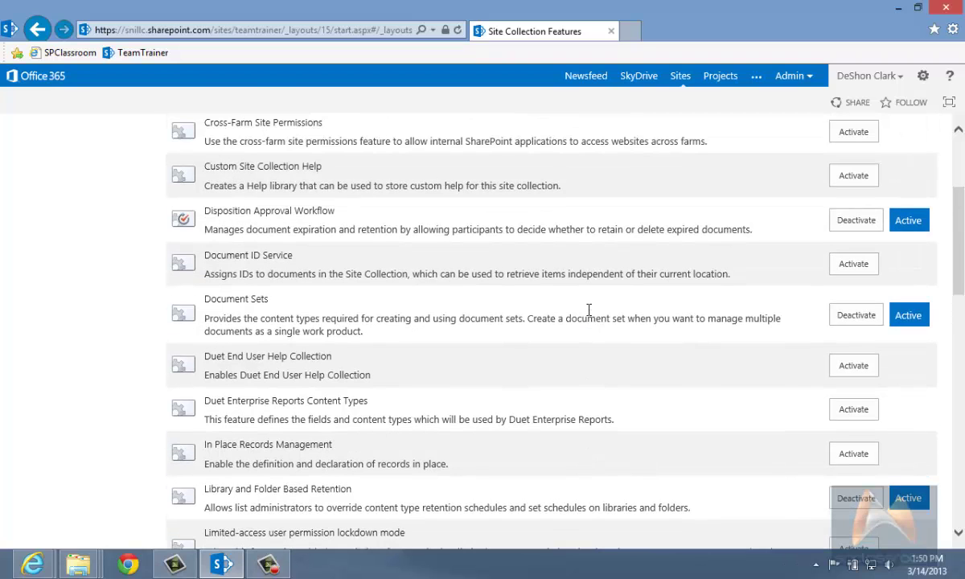
scroll(587, 319, up, 1)
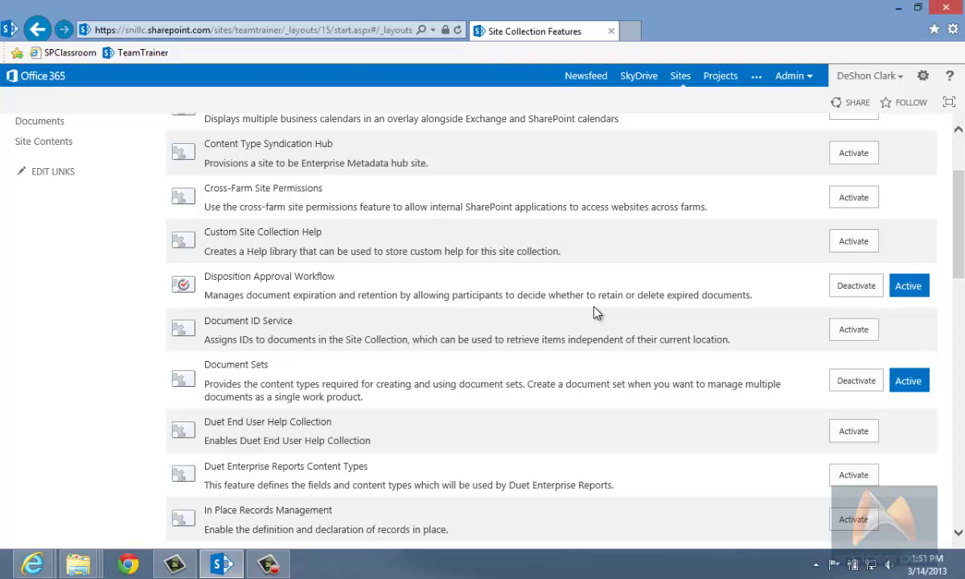
scroll(594, 312, down, 2)
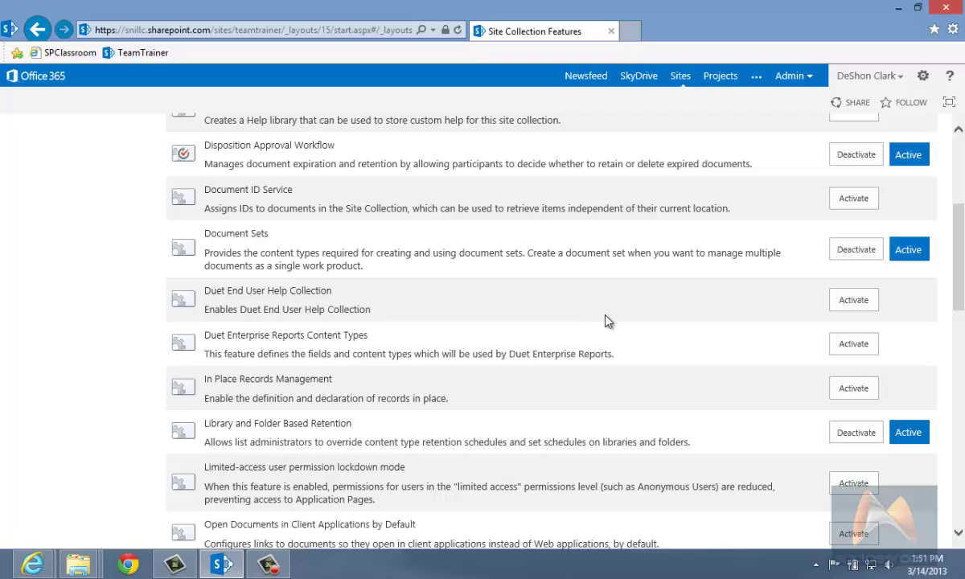
scroll(607, 320, down, 10)
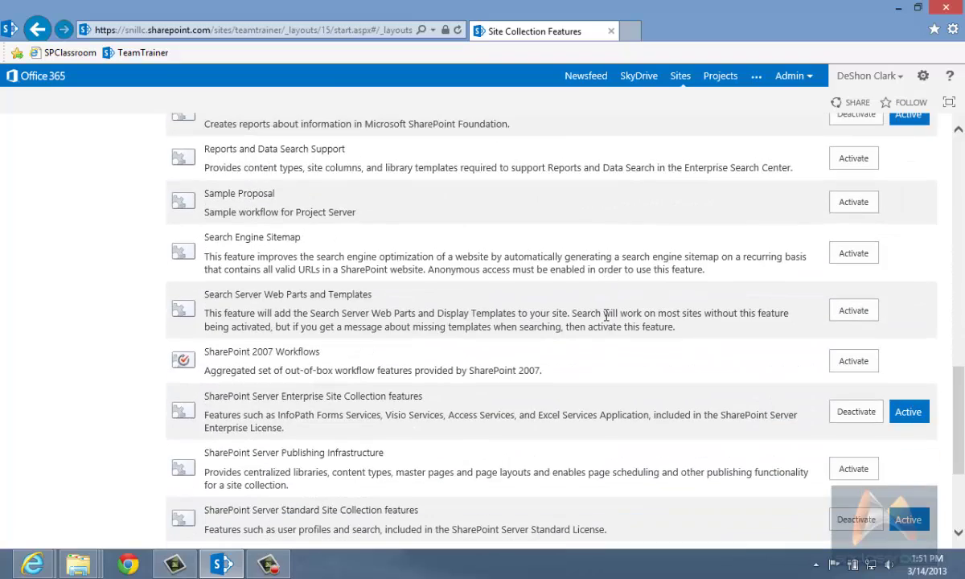
scroll(607, 317, down, 3)
scroll(607, 319, up, 6)
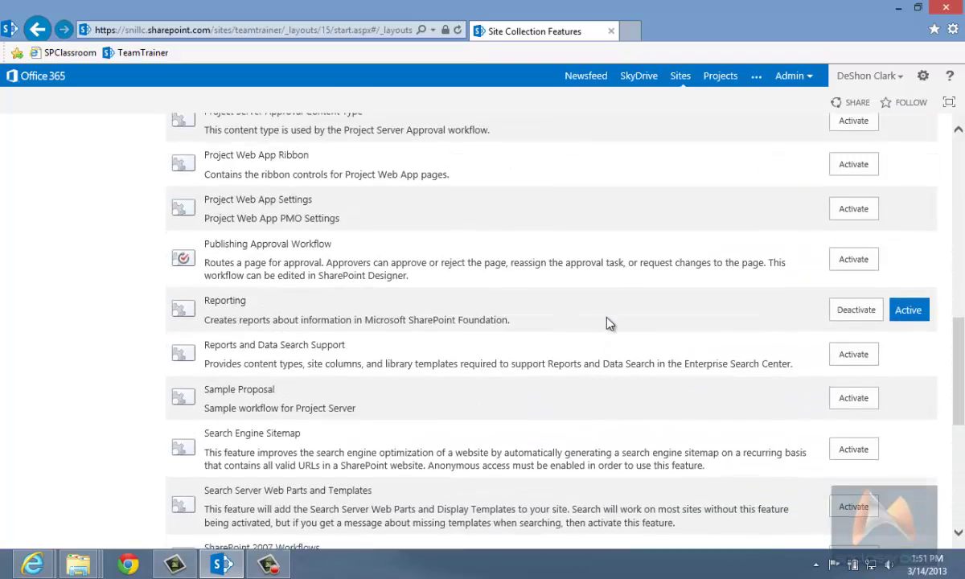
scroll(607, 323, up, 9)
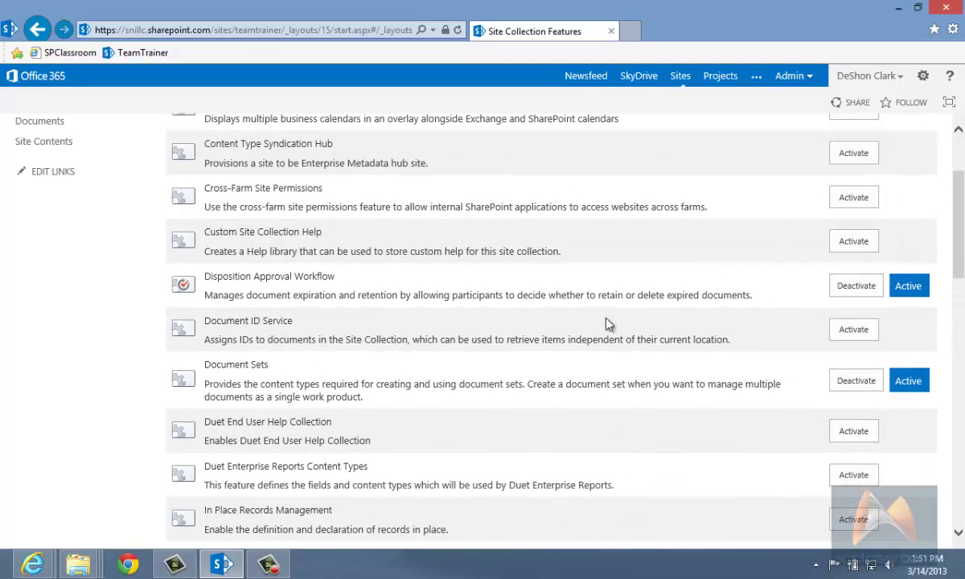
scroll(607, 323, up, 2)
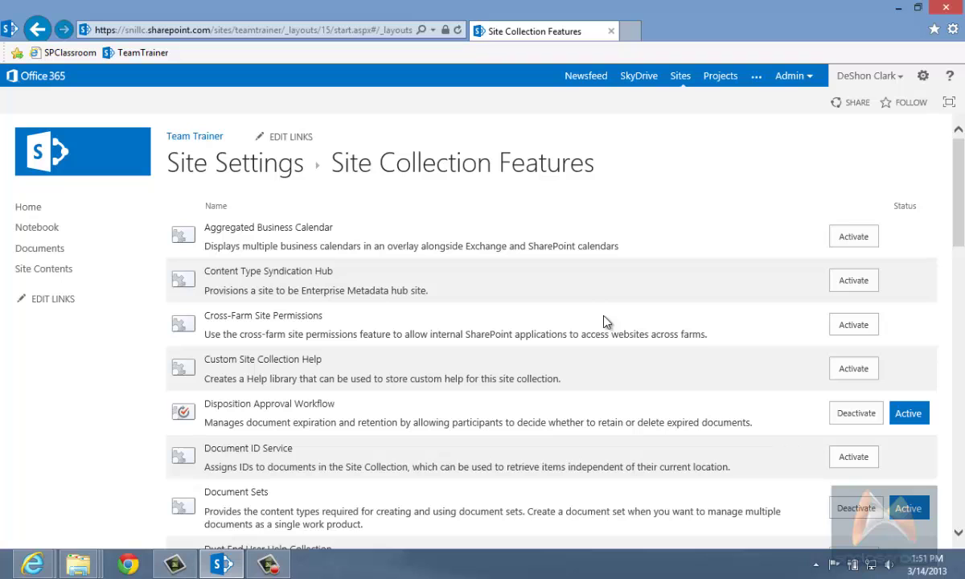
scroll(605, 376, down, 2)
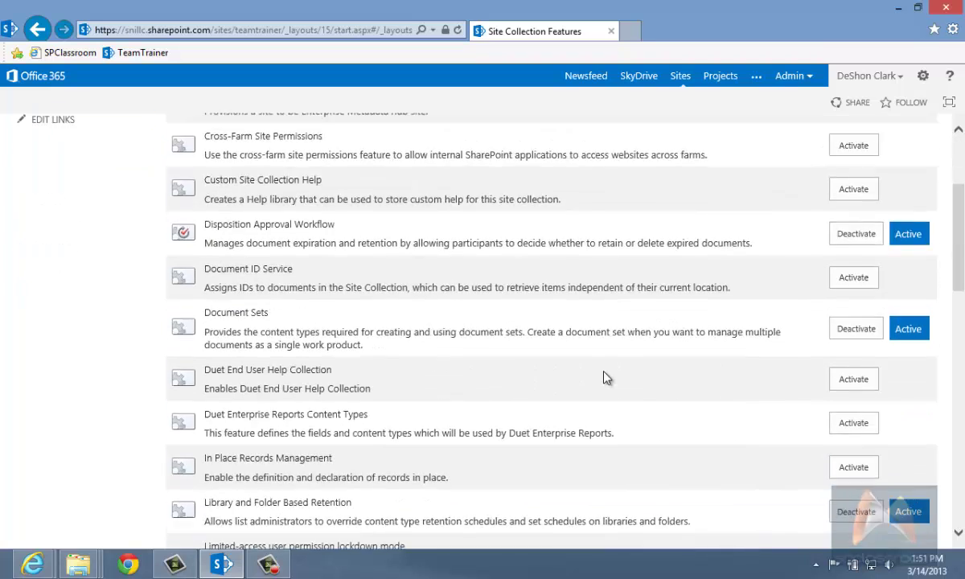
scroll(605, 378, up, 2)
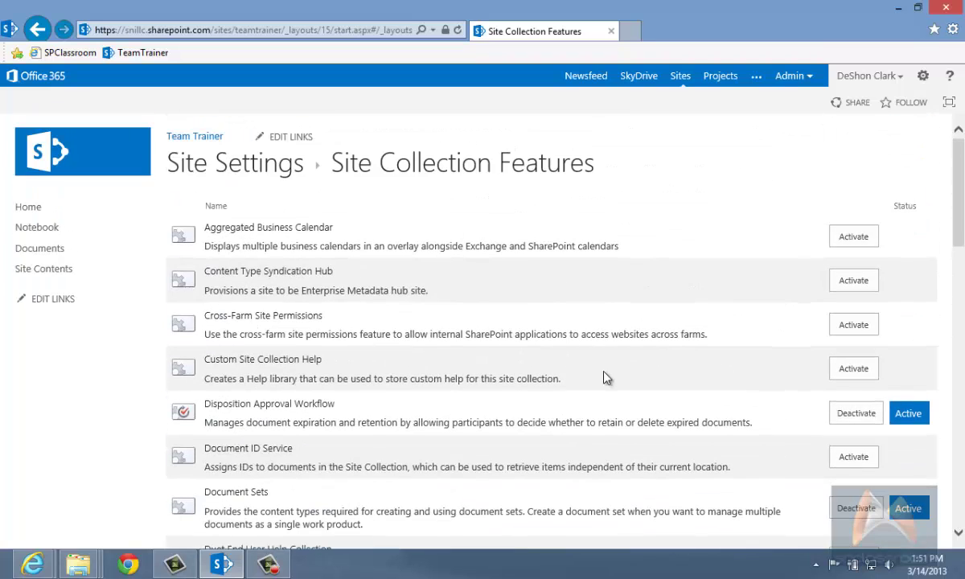
Return to Site Settings, open the Manage site features page and examine the listed site features and their activation status.
click(44, 37)
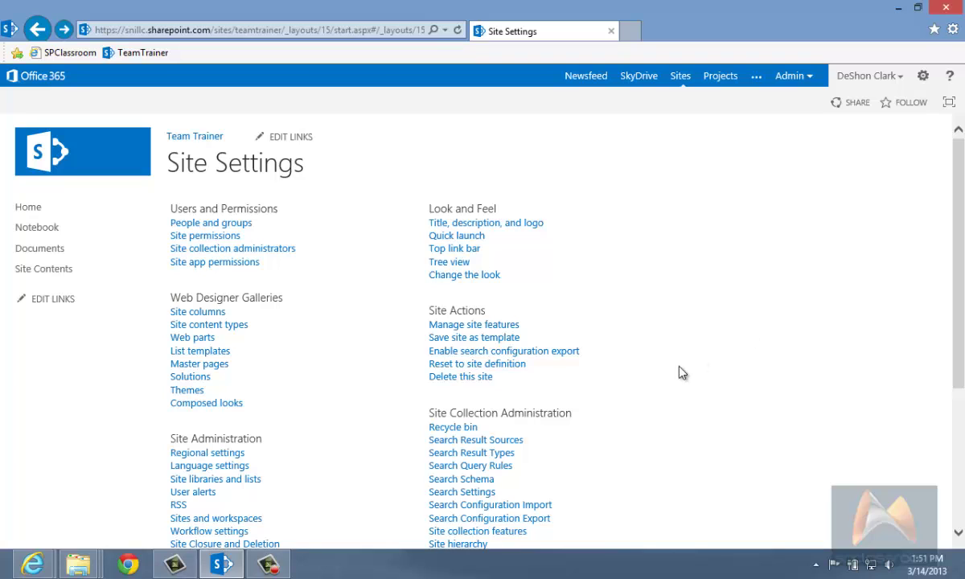
click(482, 326)
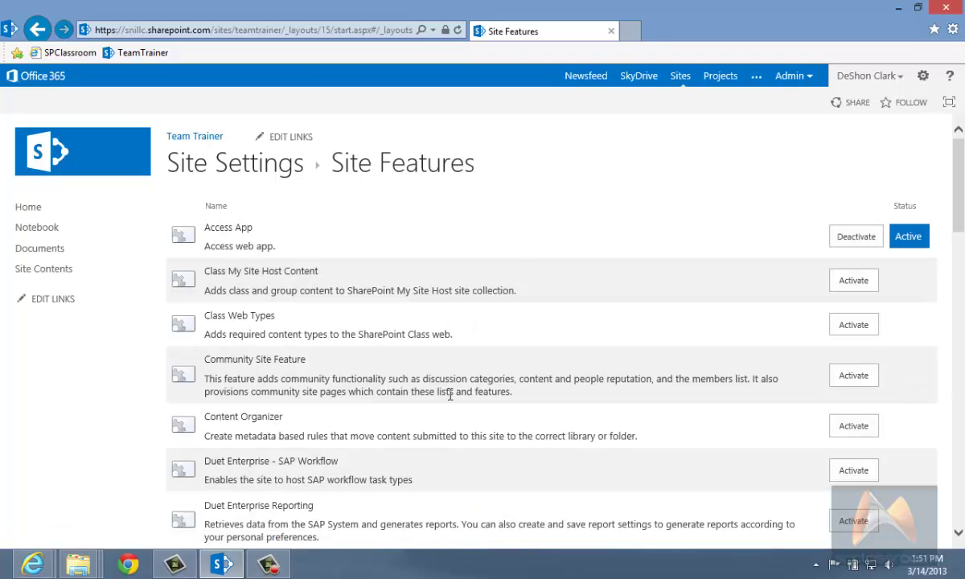
scroll(452, 395, down, 4)
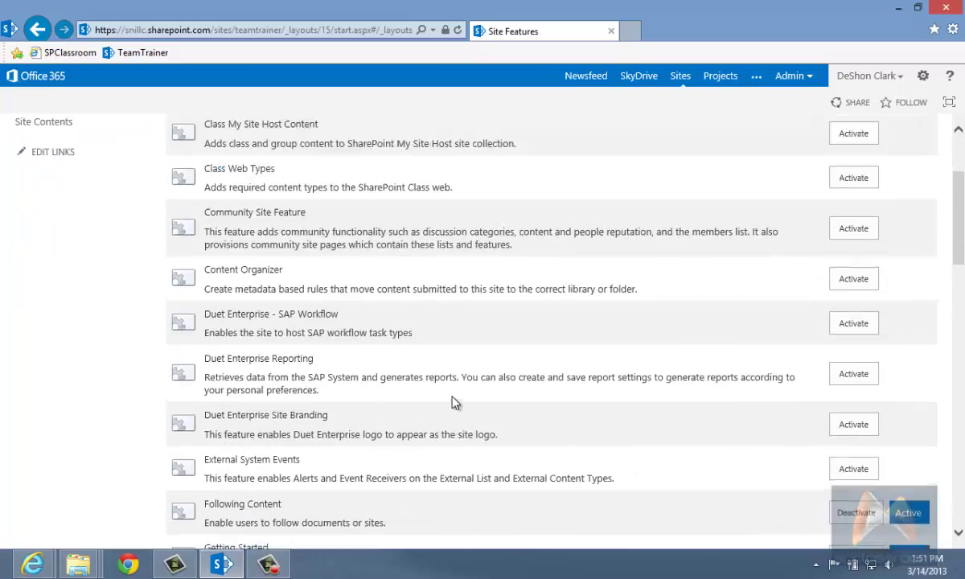
scroll(454, 402, down, 8)
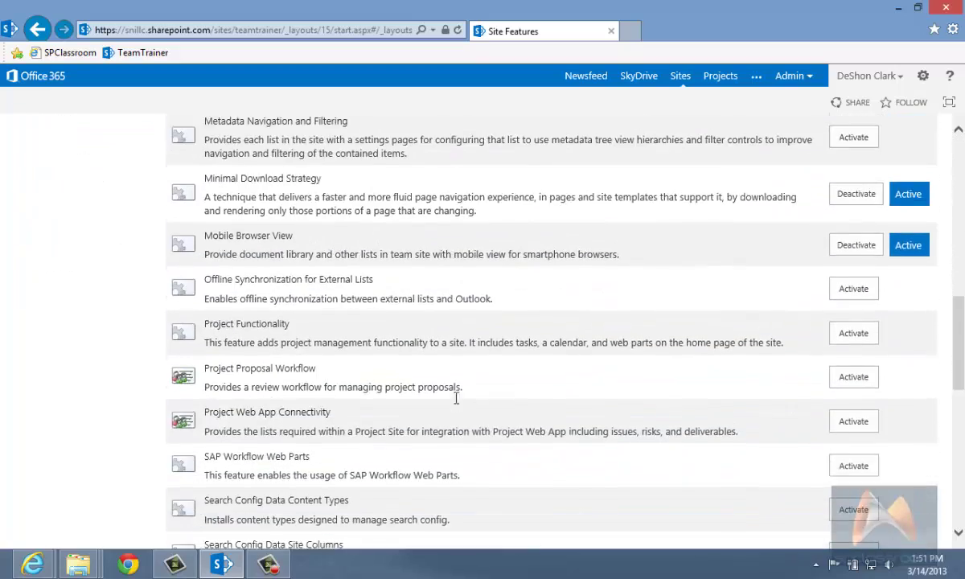
scroll(459, 406, down, 4)
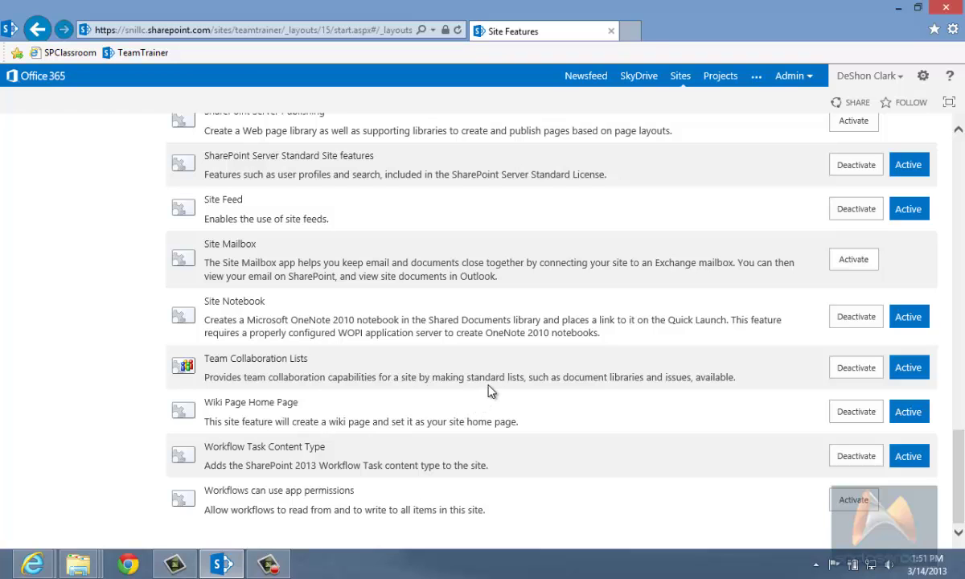
scroll(492, 389, up, 3)
scroll(493, 389, down, 3)
scroll(493, 389, up, 4)
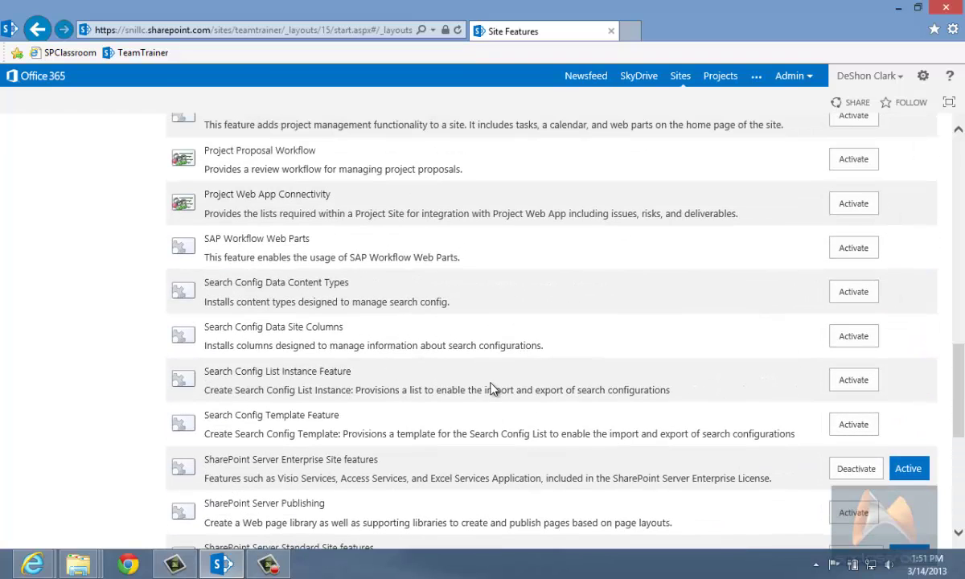
scroll(493, 389, up, 3)
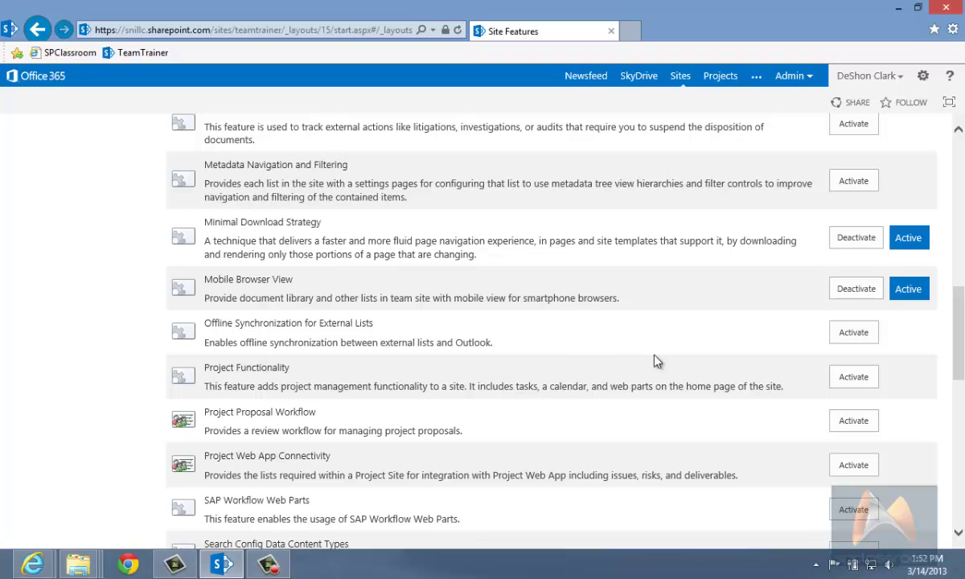
scroll(655, 360, up, 7)
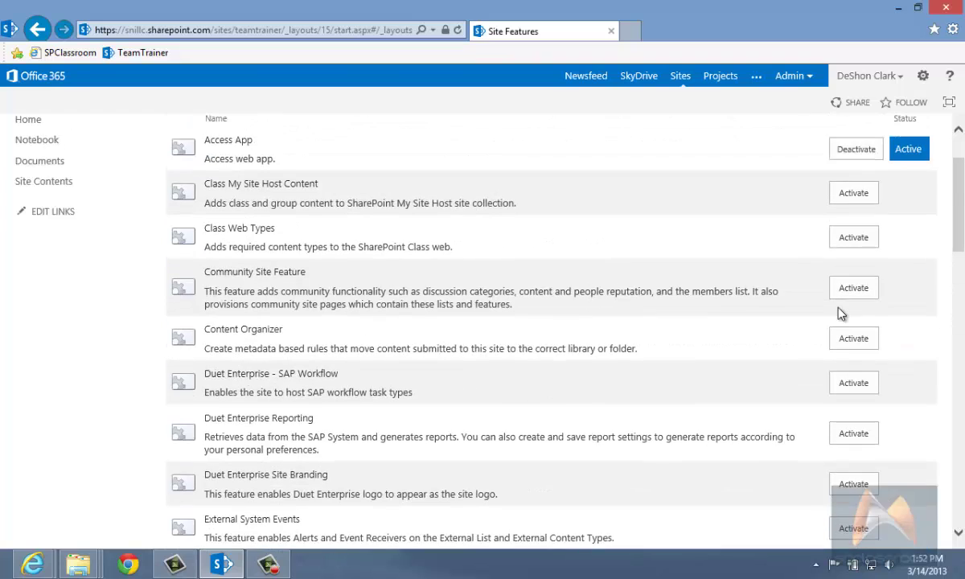
scroll(840, 312, up, 1)
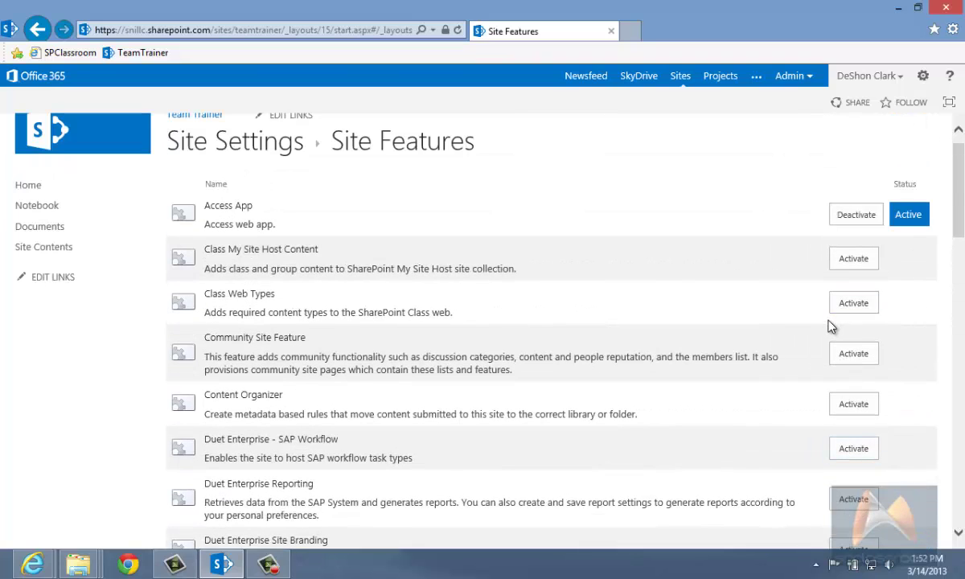
Go back to Site Settings and review its groups of administration links, including Look and Feel and Site Collection Administration.
click(38, 30)
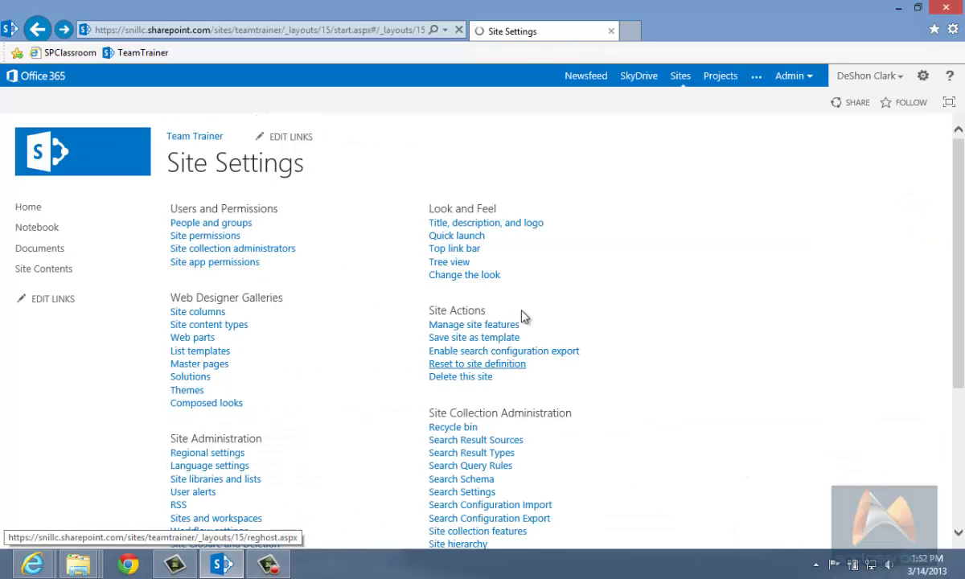
scroll(691, 515, down, 3)
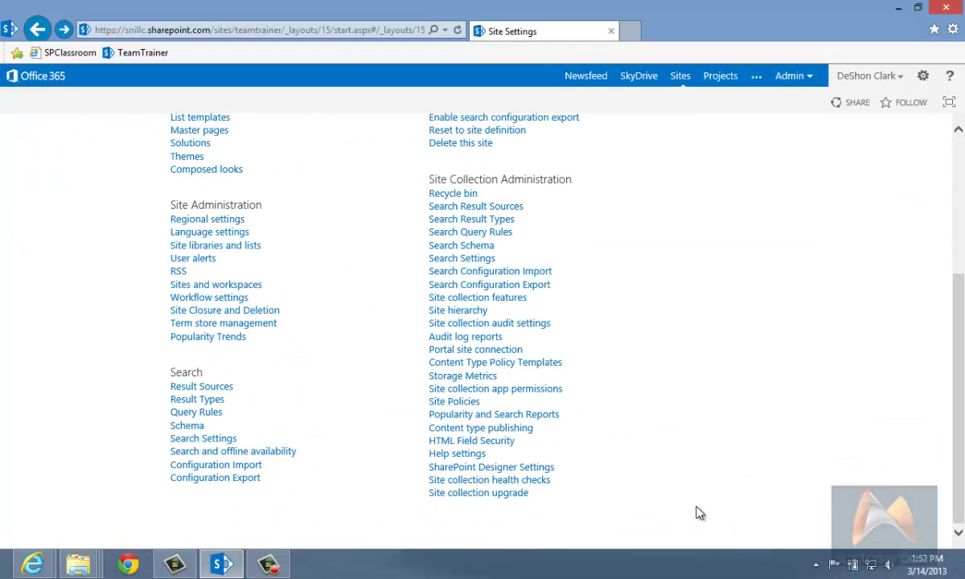
scroll(698, 513, up, 3)
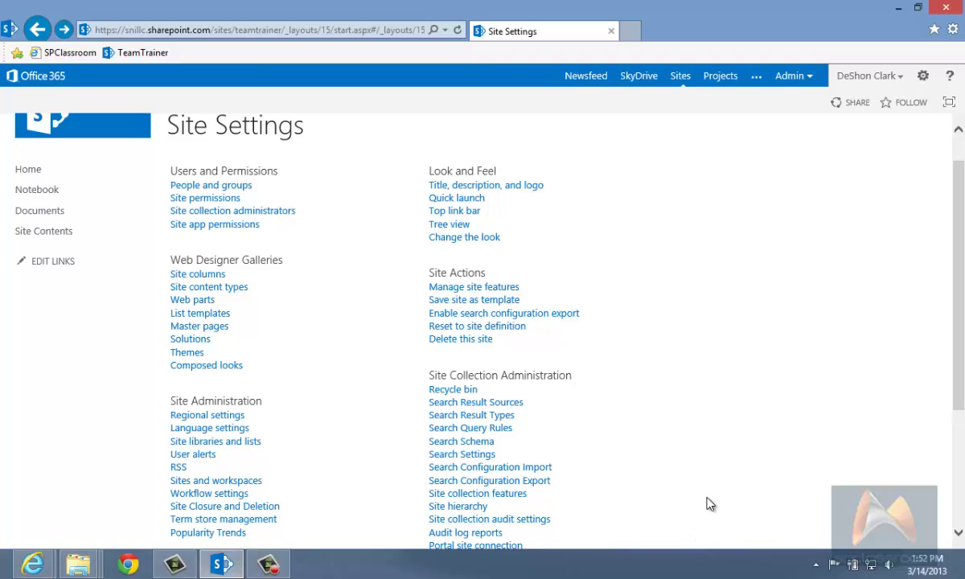
scroll(711, 504, up, 1)
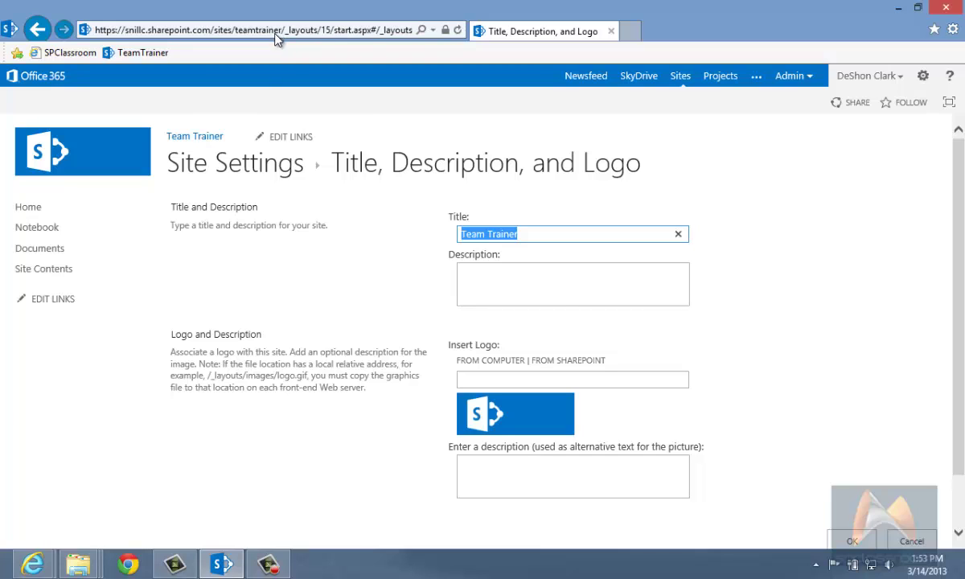
Replace the site title with the site owner's first name in possessive form followed by "Play Ground".
drag(521, 238, 410, 238)
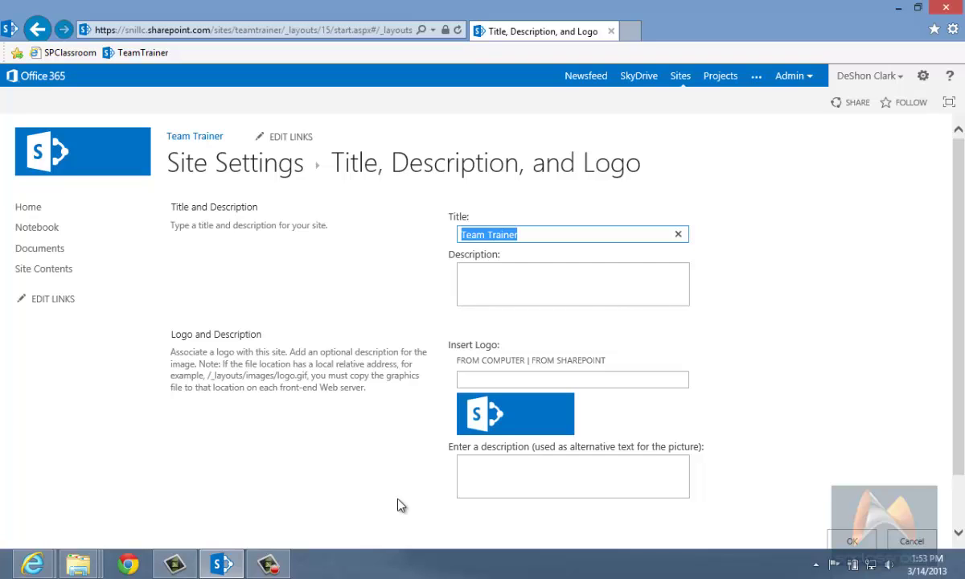
text(Tra)
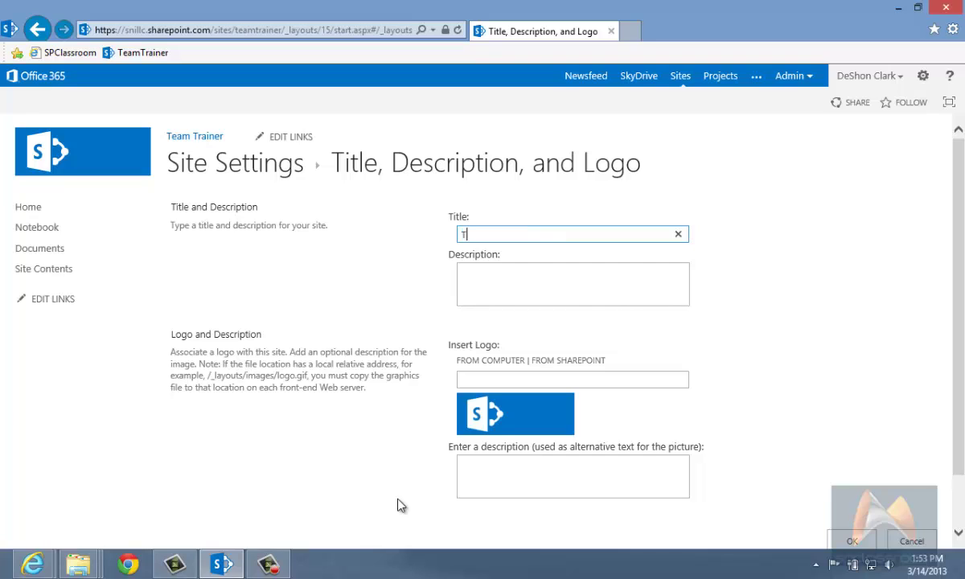
key(BackSpace)
key(BackSpace)
key(BackSpace)
text(DeShon Play Ground)
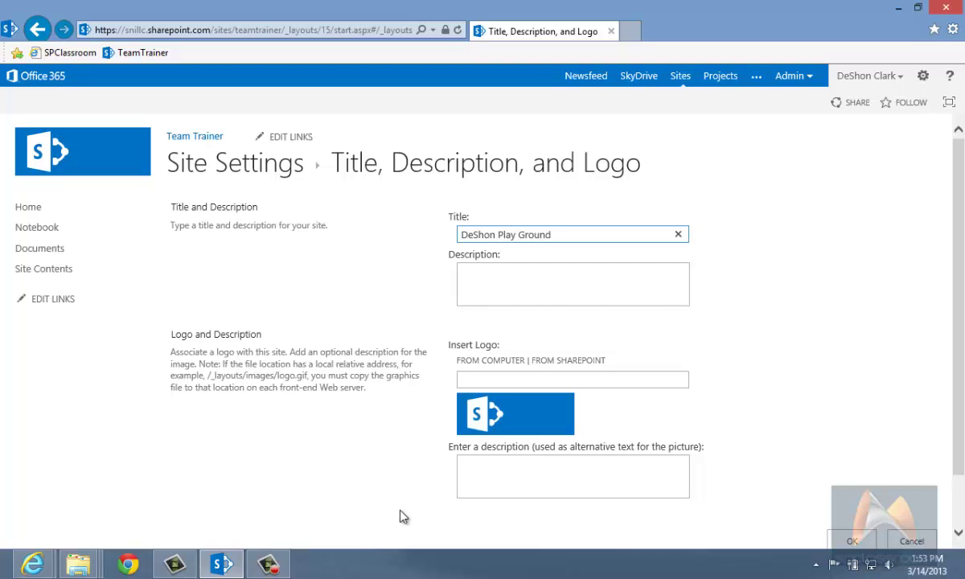
click(489, 252)
click(494, 233)
text('s)
Enter the site description "Team site used to test different features in SP2013", correcting the misspelled word with the suggestion "features".
click(526, 275)
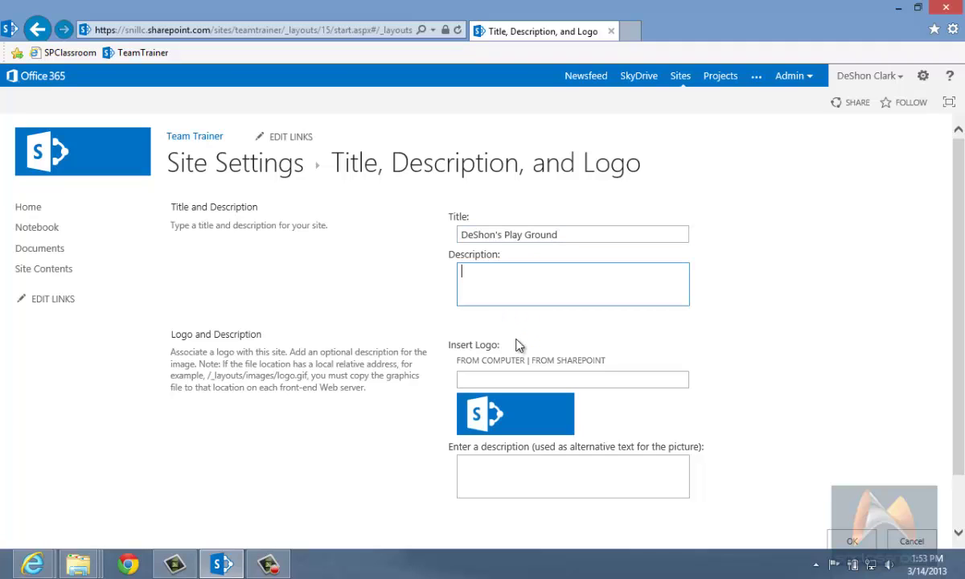
key(BackSpace)
text(Team site used to test differen)
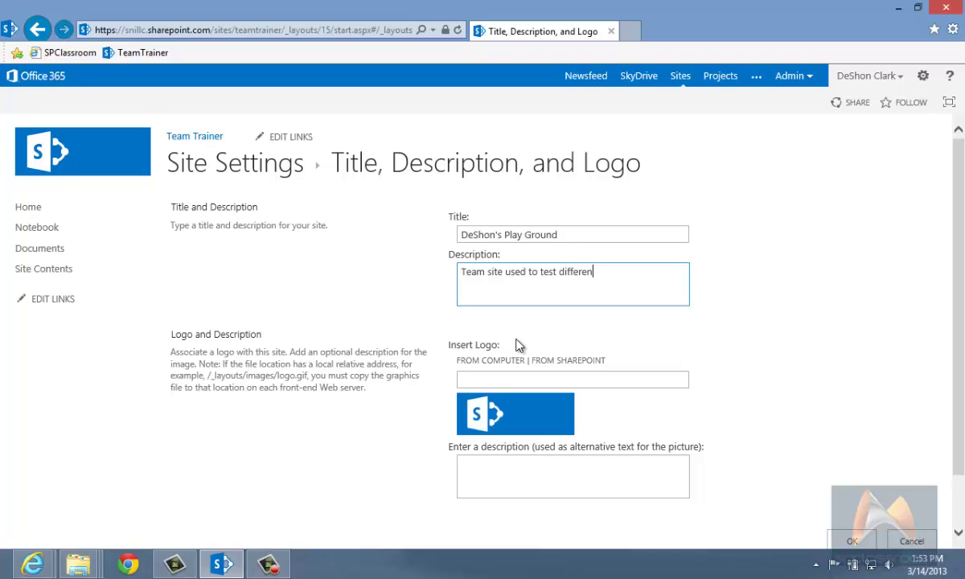
text(t featurs in SP2013)
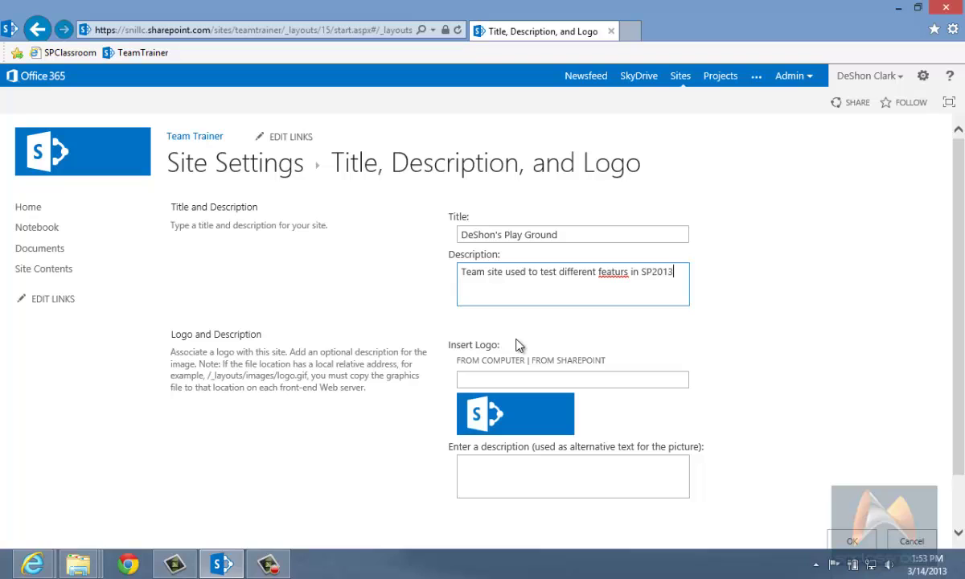
right_click(610, 273)
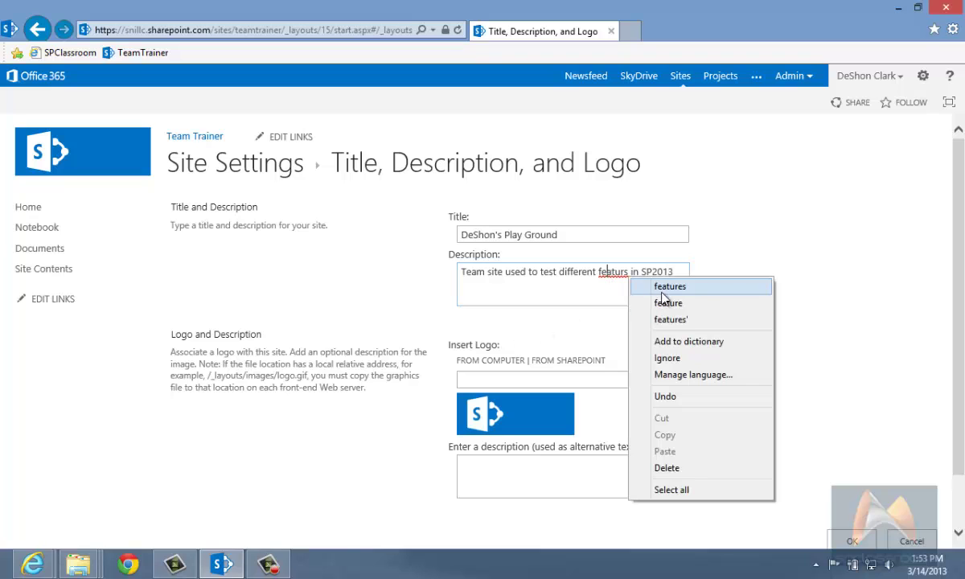
click(643, 287)
Browse the SharePoint Documents, Style Library and Site Assets locations for a logo, then cancel the asset selection.
click(492, 378)
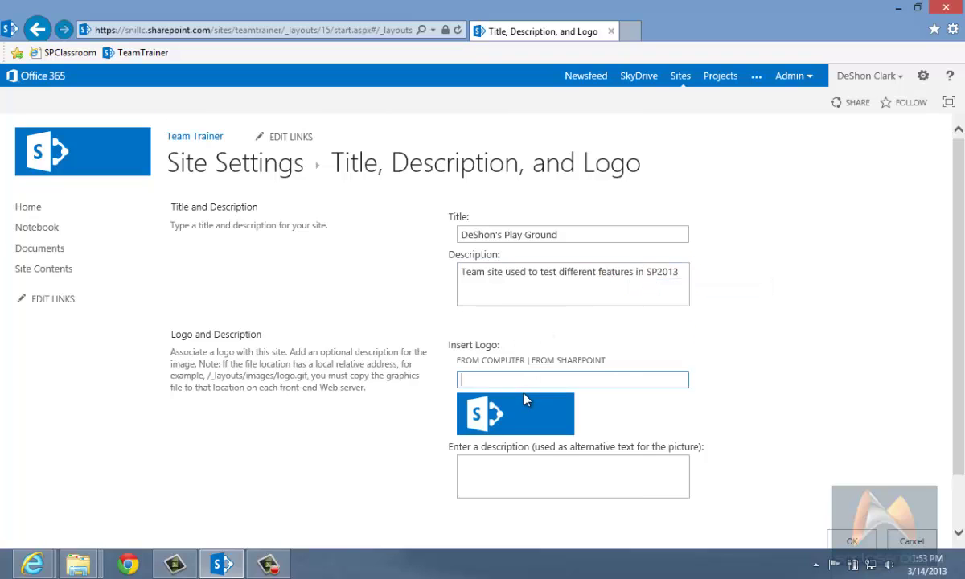
scroll(514, 370, down, 1)
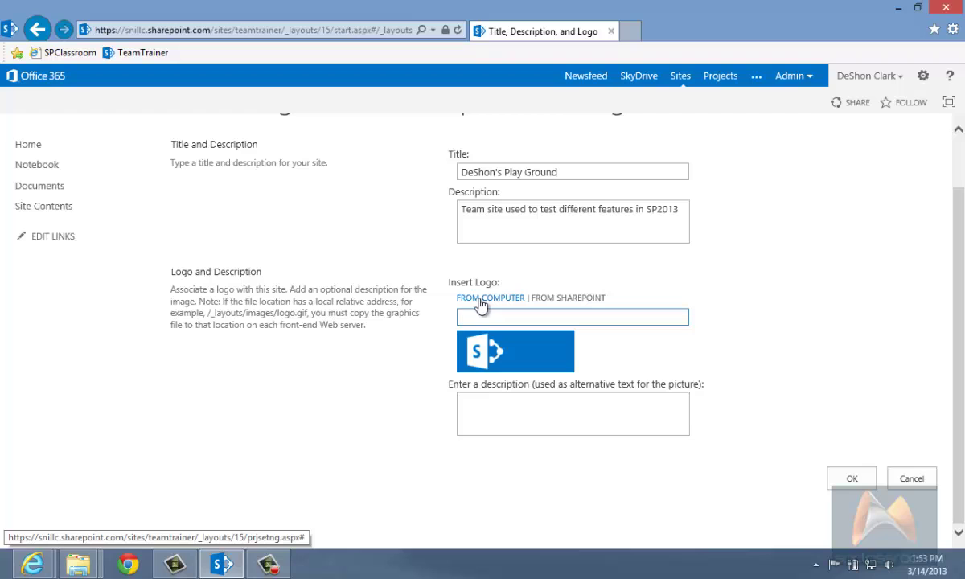
click(564, 299)
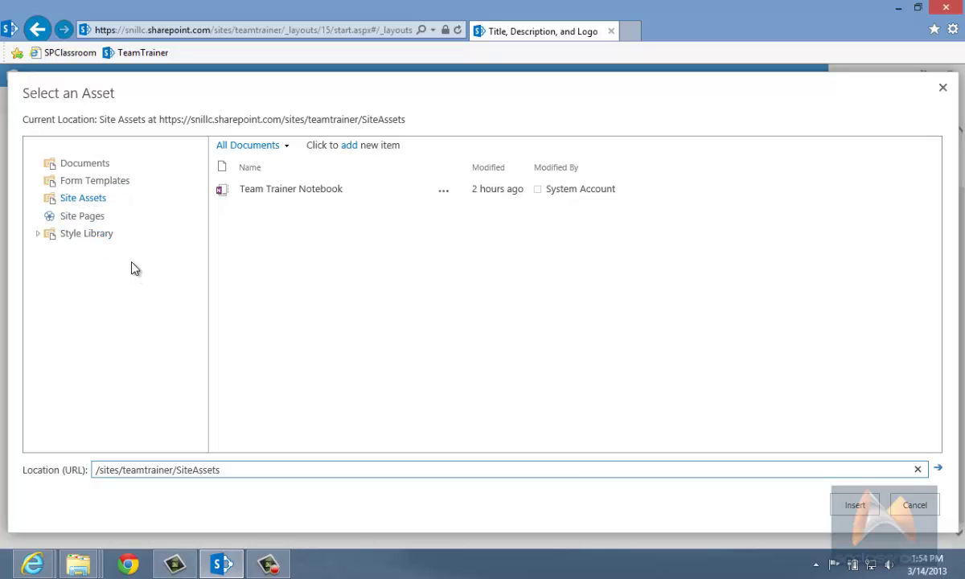
click(94, 167)
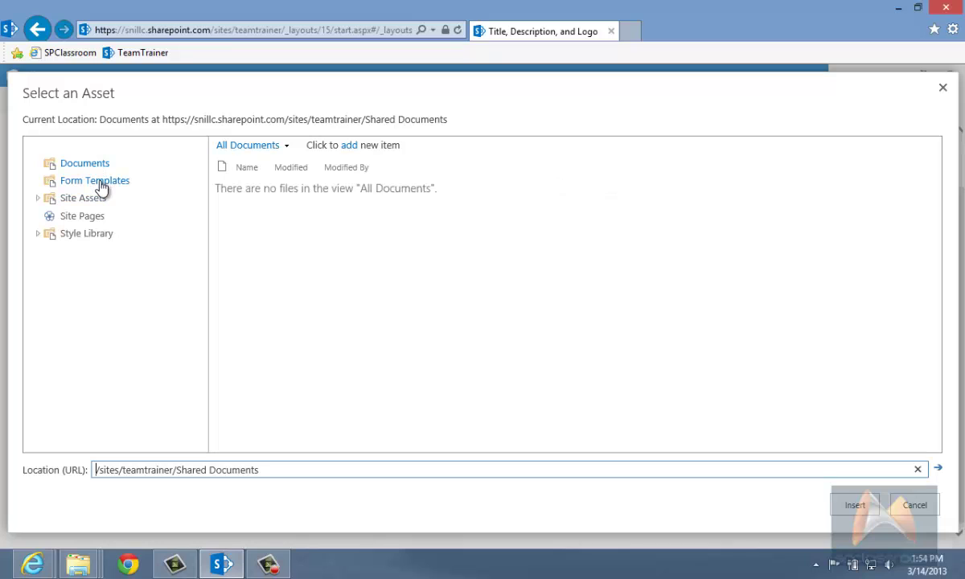
click(68, 237)
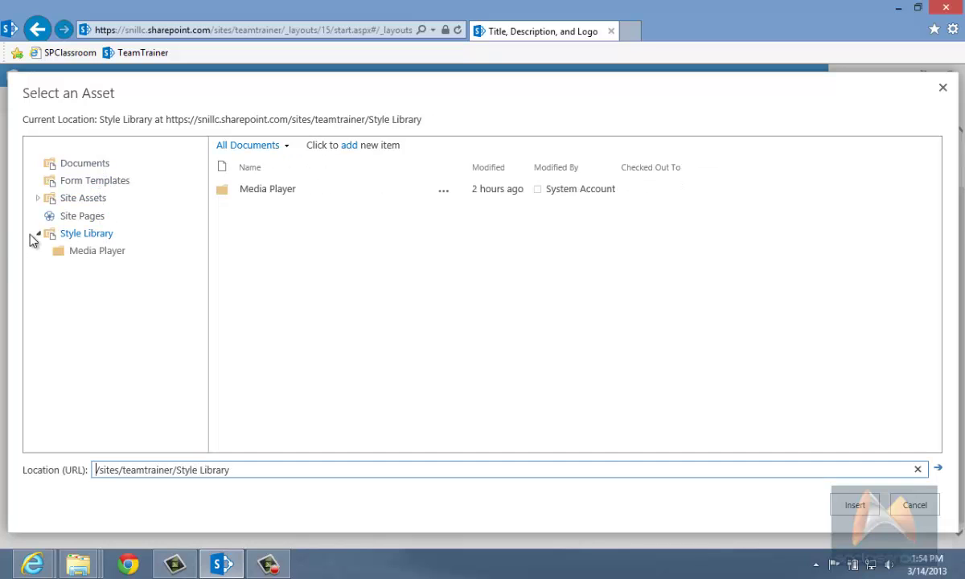
click(76, 200)
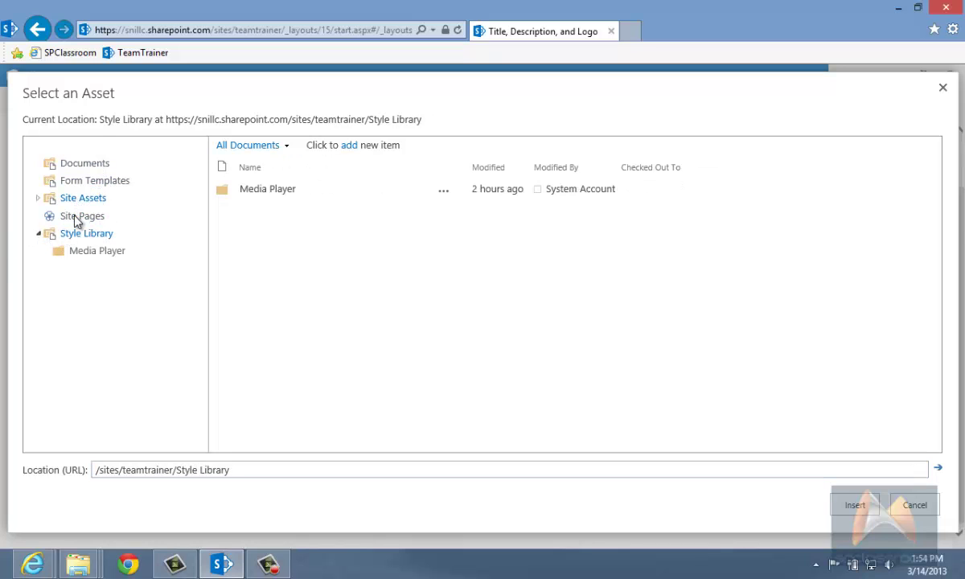
click(914, 504)
Upload softNet-logo_wp.png from the computer's SPClassroom\scratch documents folder as the site logo, keeping existing-file overwriting enabled.
click(506, 298)
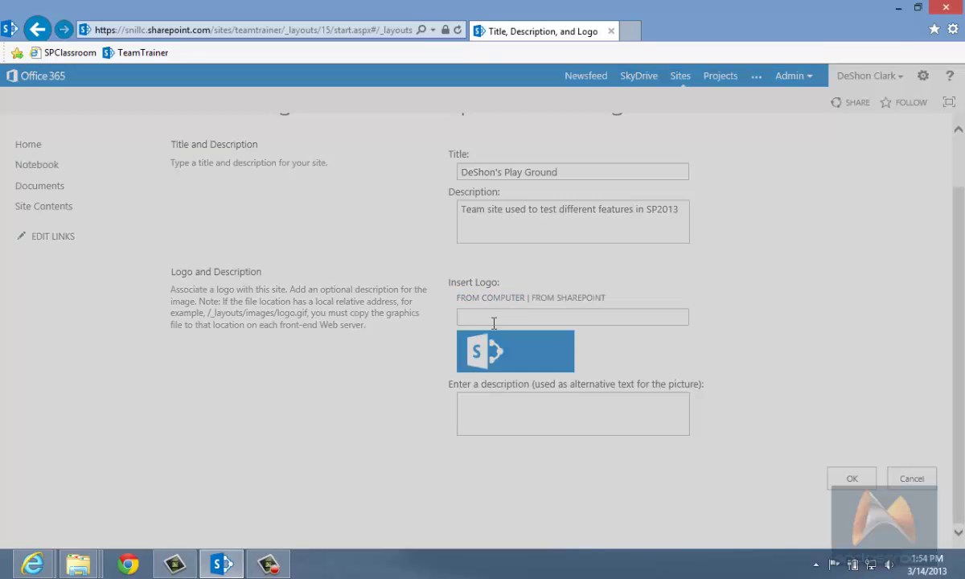
click(682, 263)
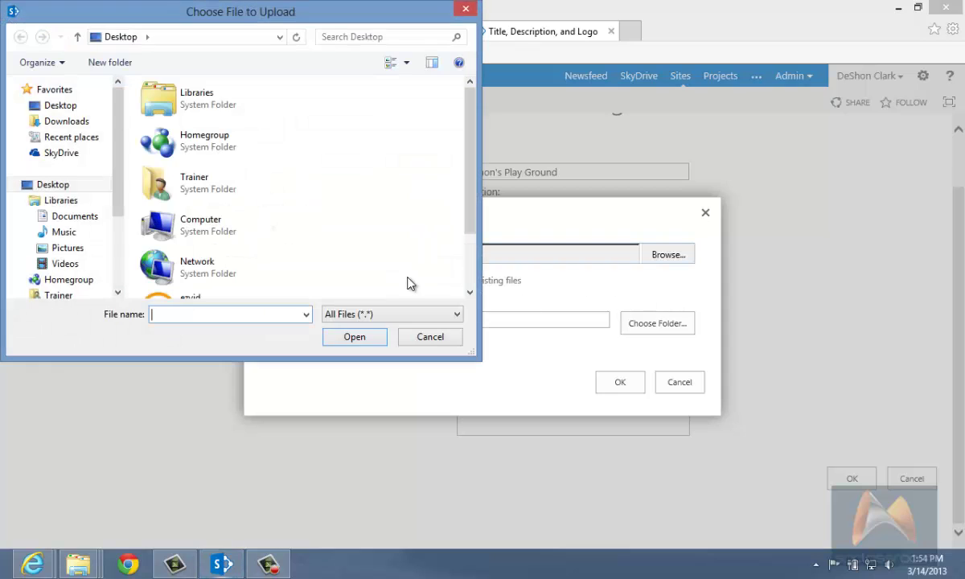
click(267, 194)
scroll(268, 194, down, 1)
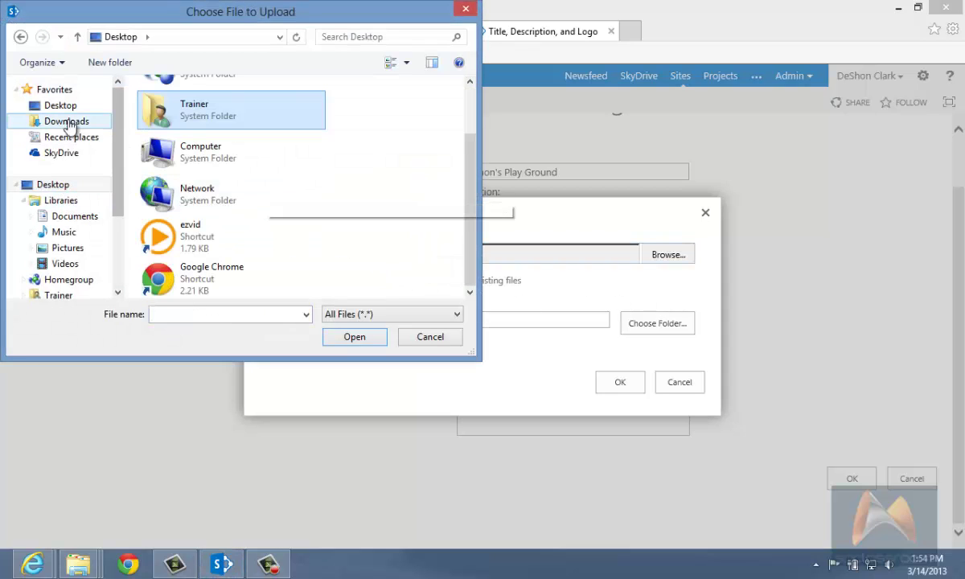
click(75, 217)
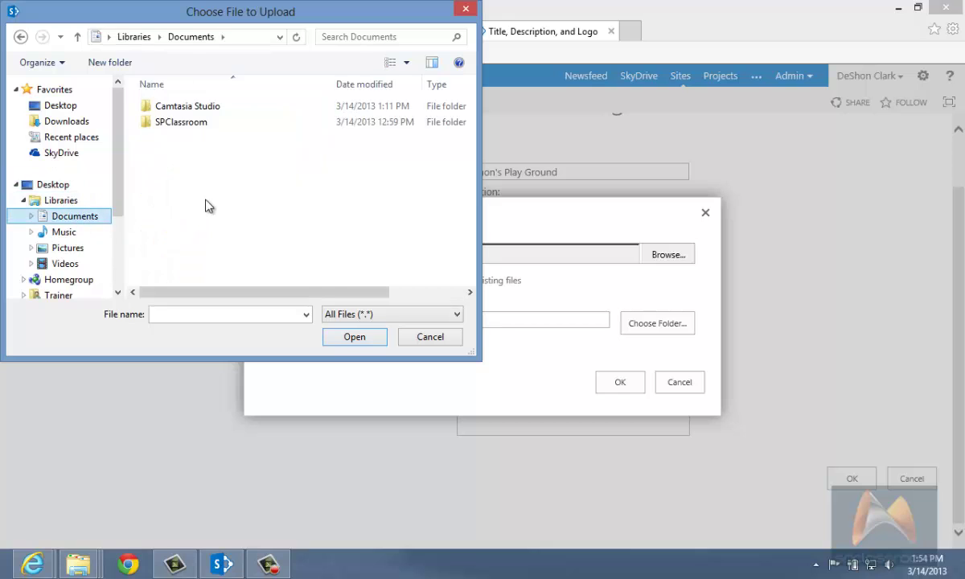
double_click(205, 123)
double_click(201, 107)
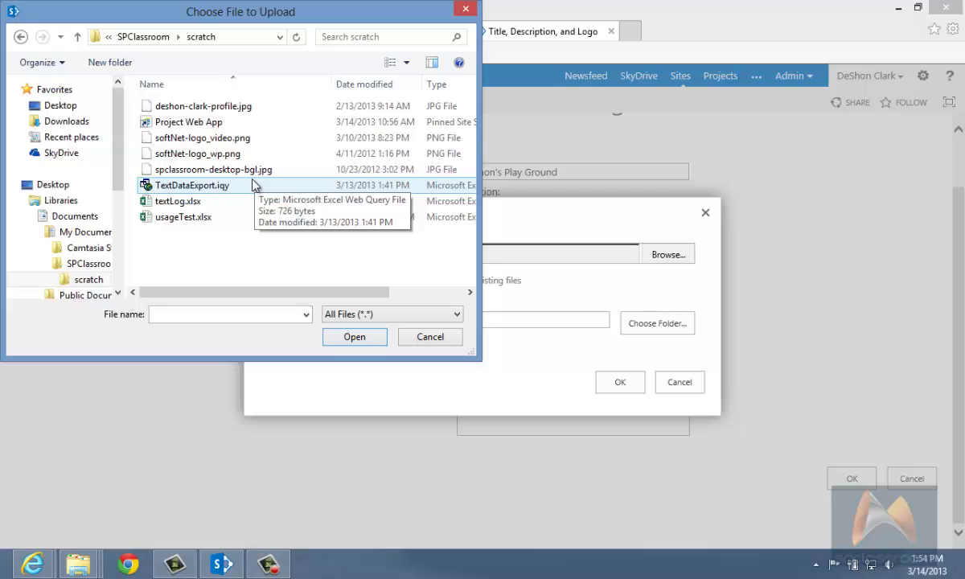
click(228, 159)
click(371, 338)
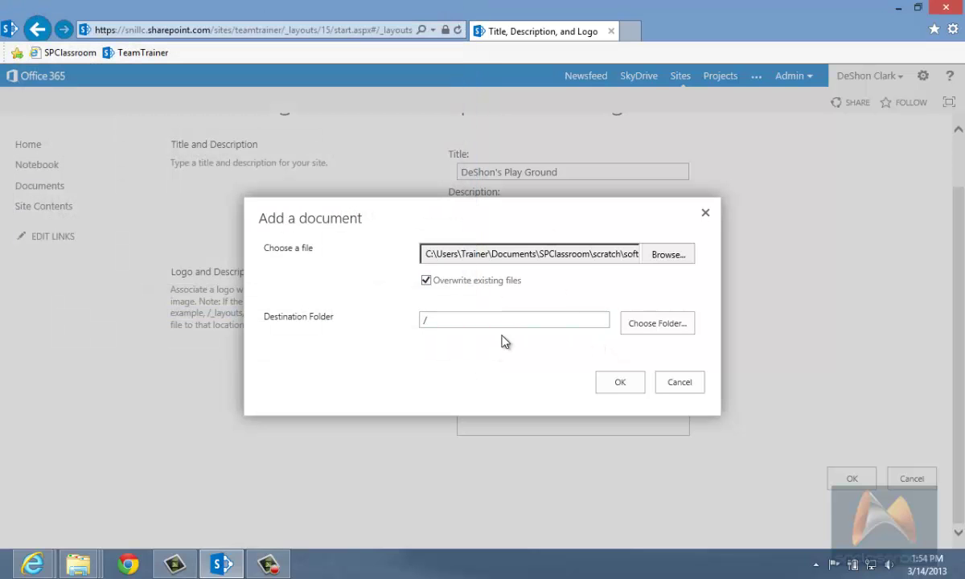
click(615, 382)
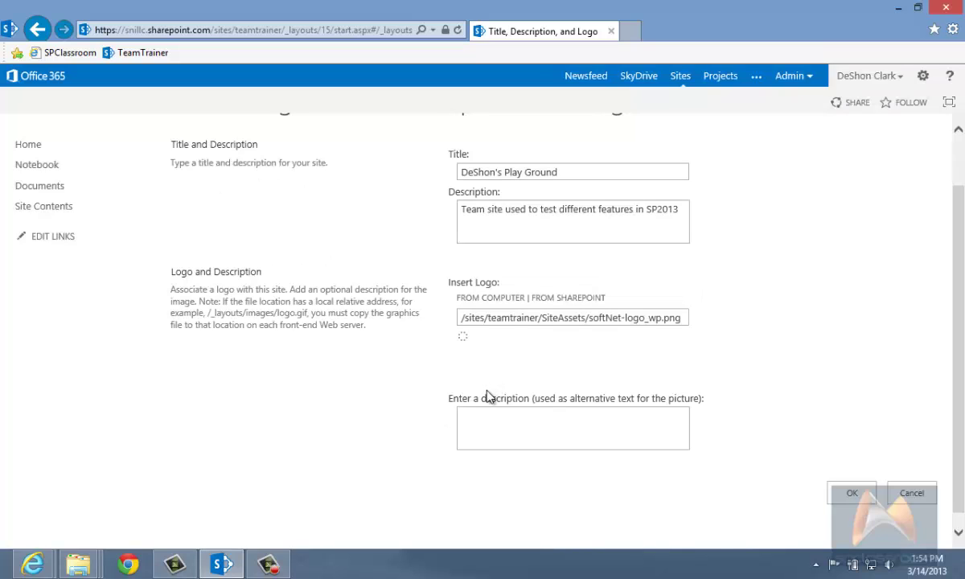
click(548, 424)
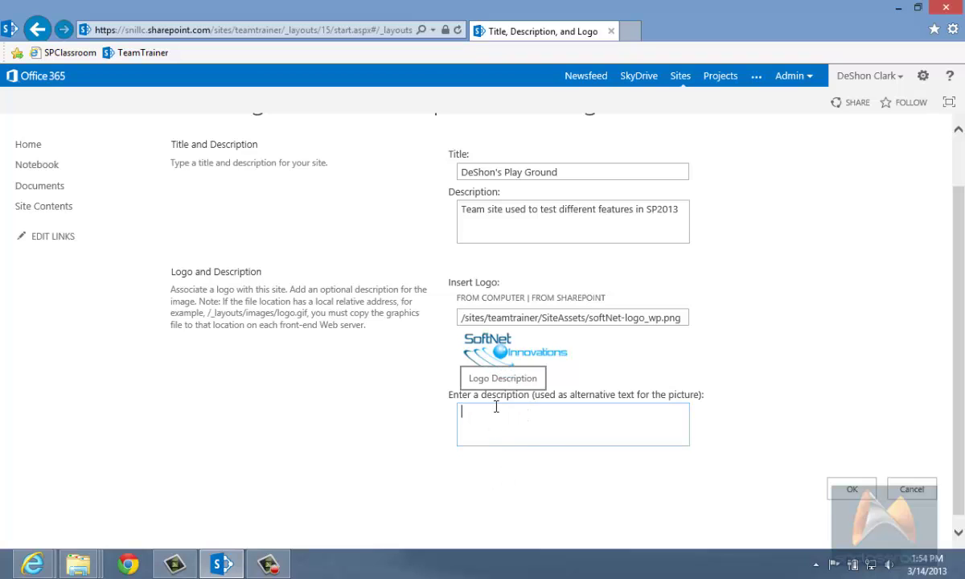
scroll(232, 282, up, 2)
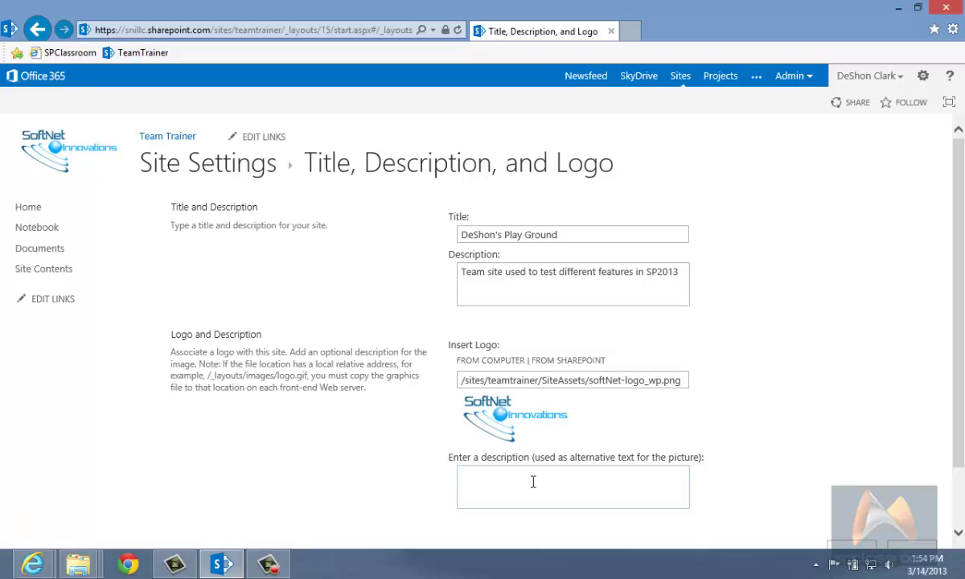
Enter the logo description "This is SoftNet Innovations, LLC Training Team Site for SP2013" and save the title, description and logo settings.
text(This is SoftNet Innovations, LLC Tr)
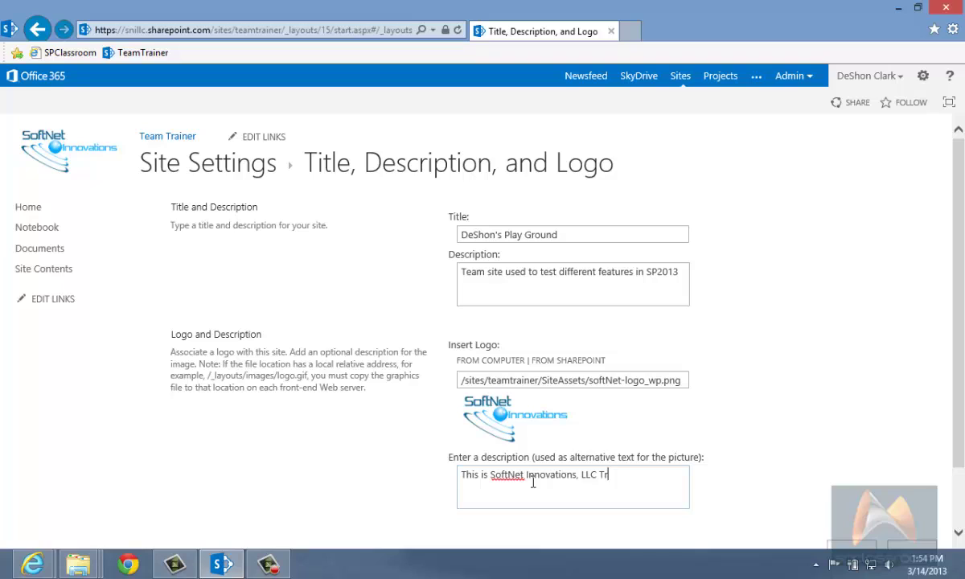
text(aining Team Site )
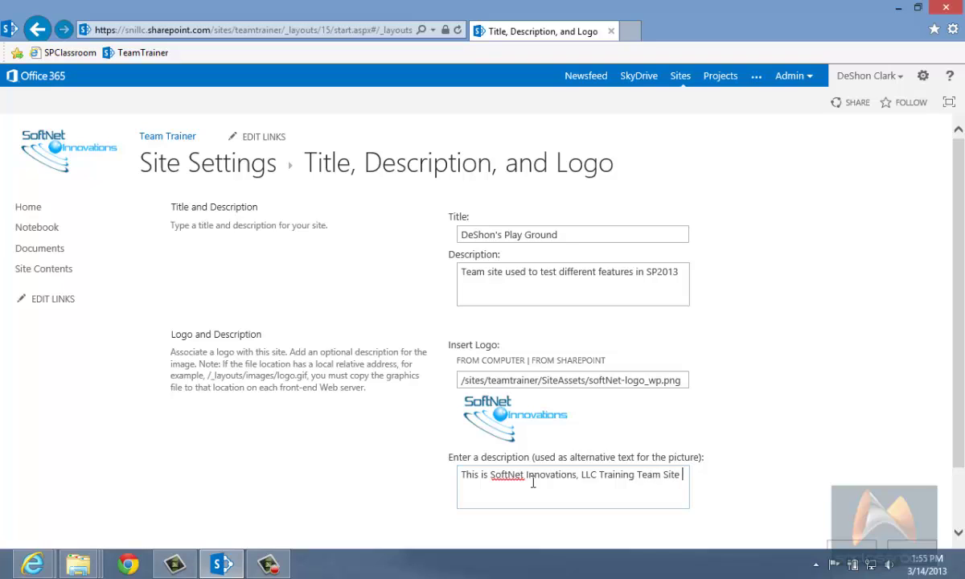
text(for SP2013)
scroll(836, 404, down, 2)
click(853, 480)
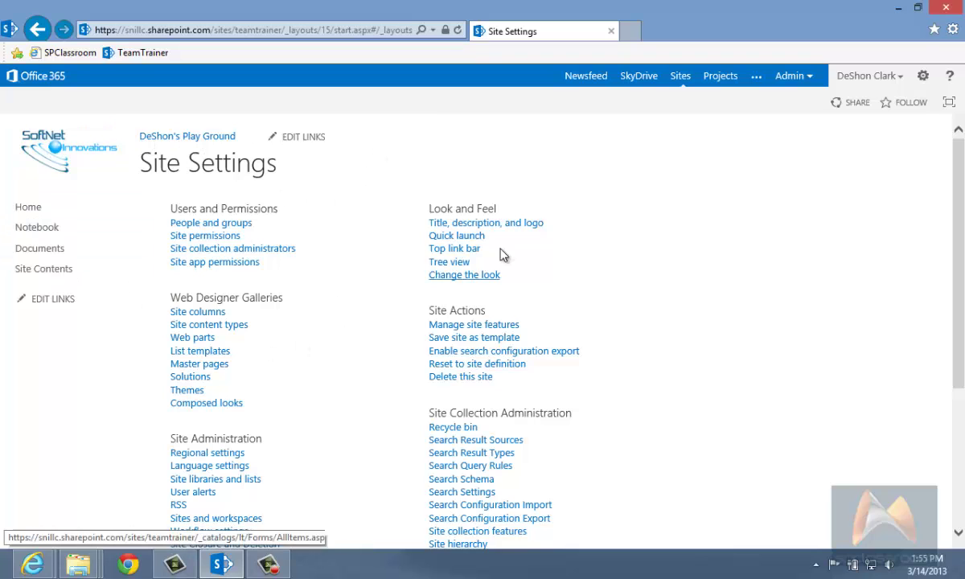
click(456, 236)
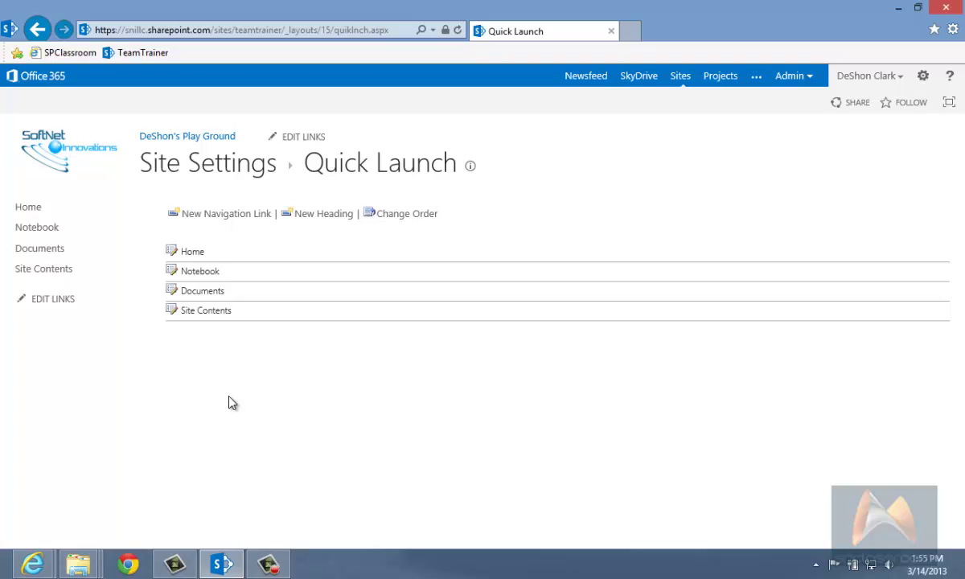
click(323, 214)
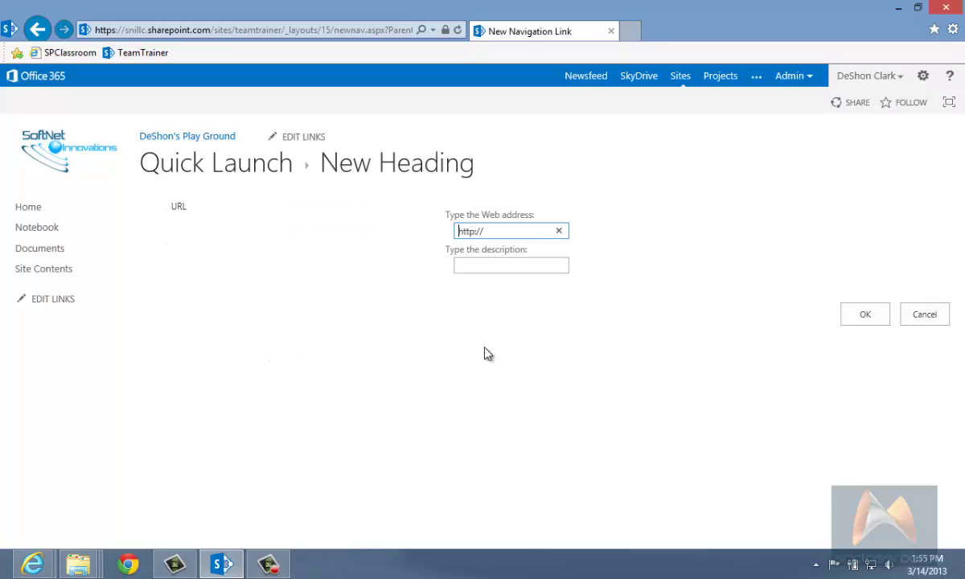
click(486, 264)
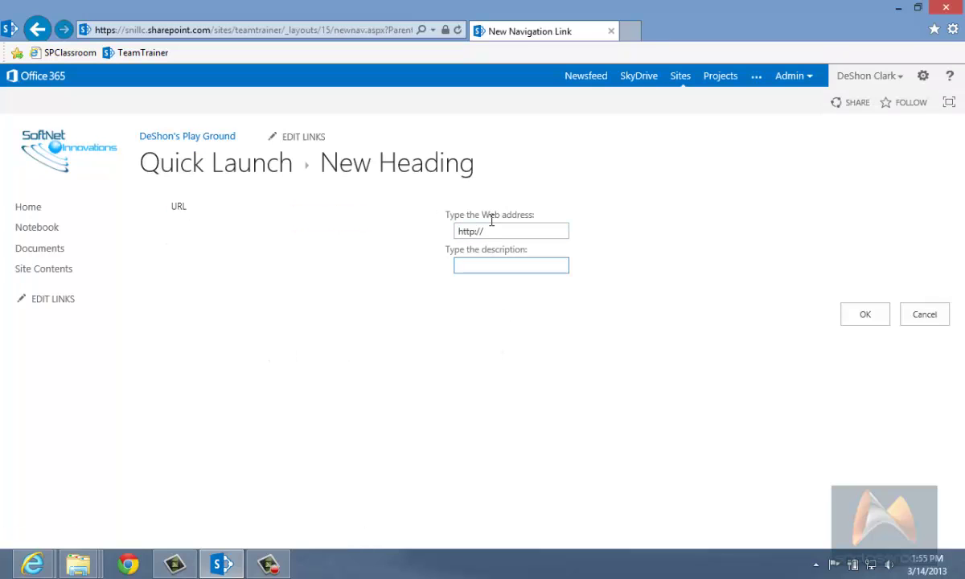
click(515, 231)
click(470, 265)
text(Site Favorites)
click(865, 314)
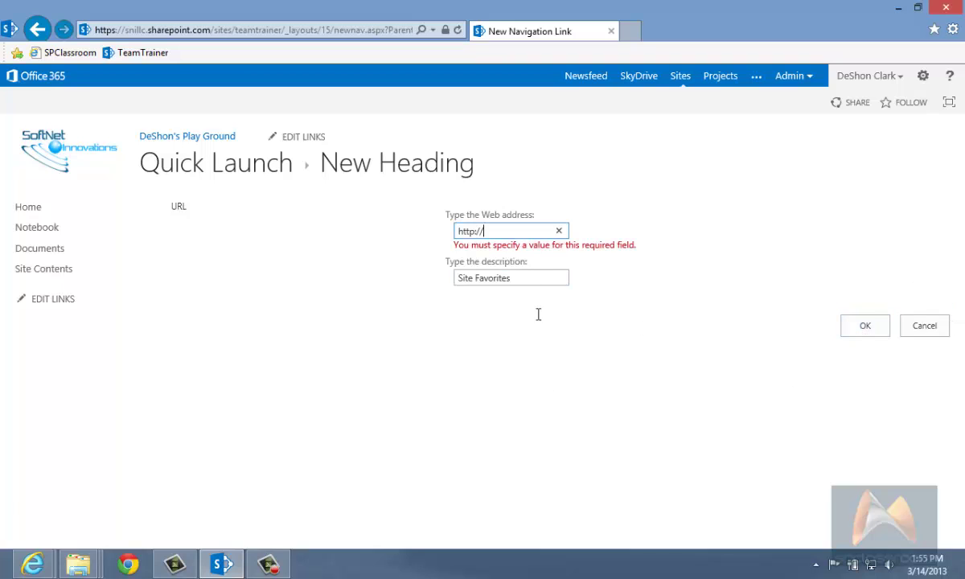
click(208, 30)
key(ctrl+c)
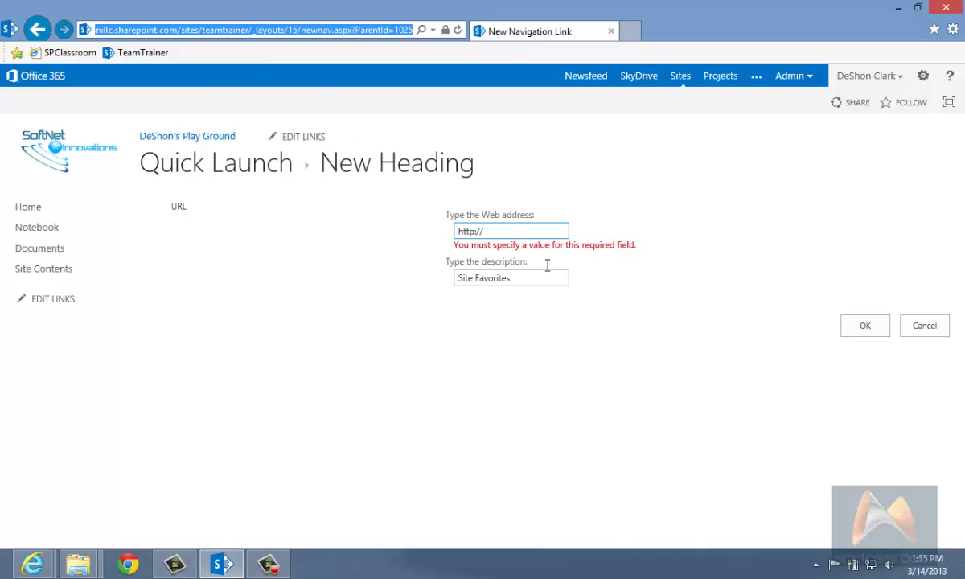
click(499, 234)
key(ctrl+v)
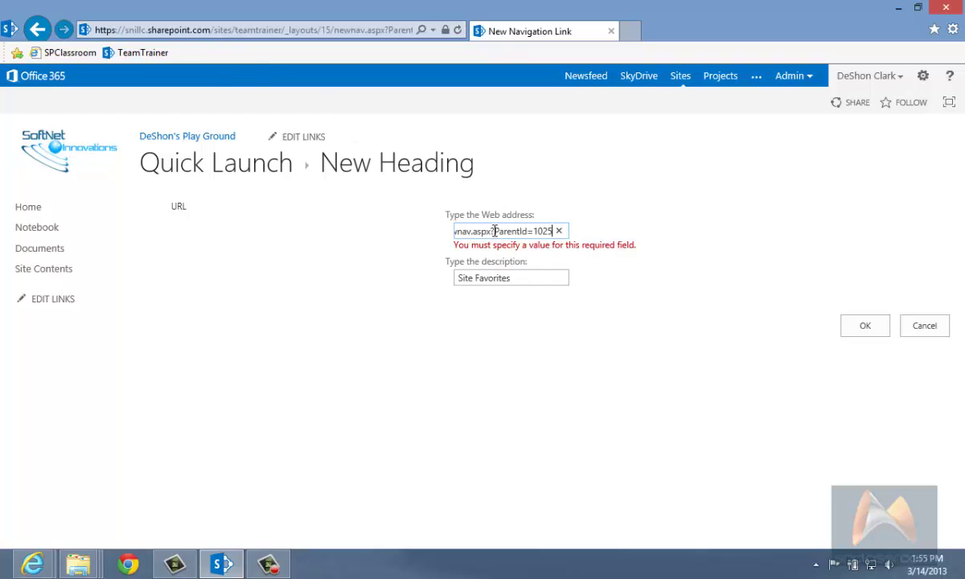
key(ctrl+a)
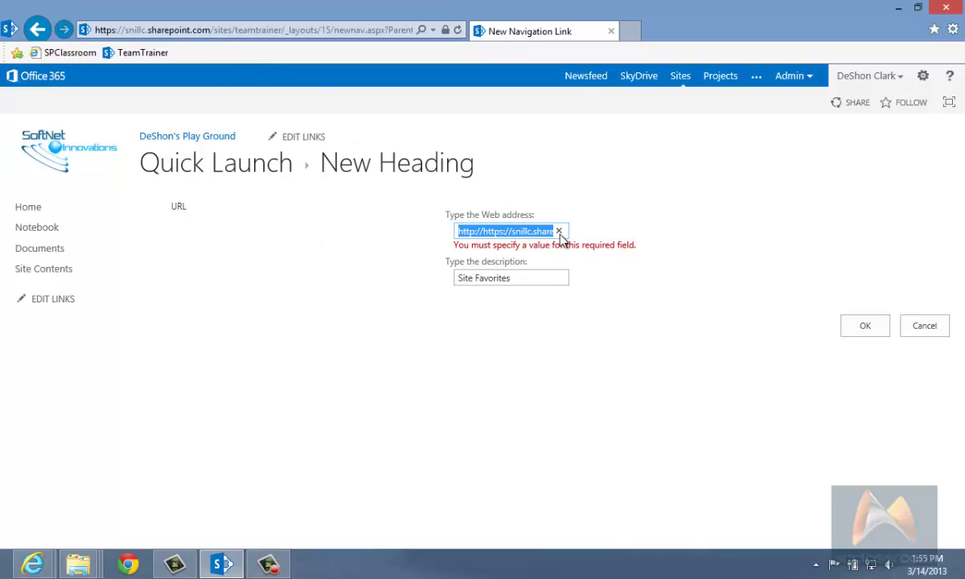
click(483, 232)
key(BackSpace)
key(BackSpace)
key(BackSpace)
key(BackSpace)
key(BackSpace)
key(BackSpace)
key(BackSpace)
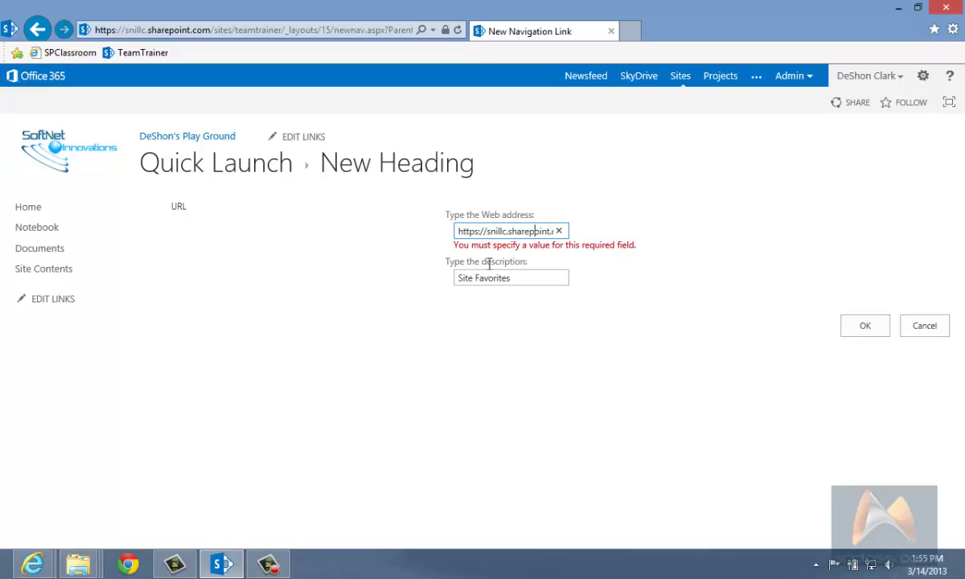
key(Right)
key(Right)
key(Right)
key(Right)
key(Right)
key(Right)
key(Right)
key(Right)
key(Right)
key(Right)
key(Right)
key(Right)
key(Right)
key(Right)
key(Right)
key(Right)
key(Right)
key(Right)
key(Right)
key(Right)
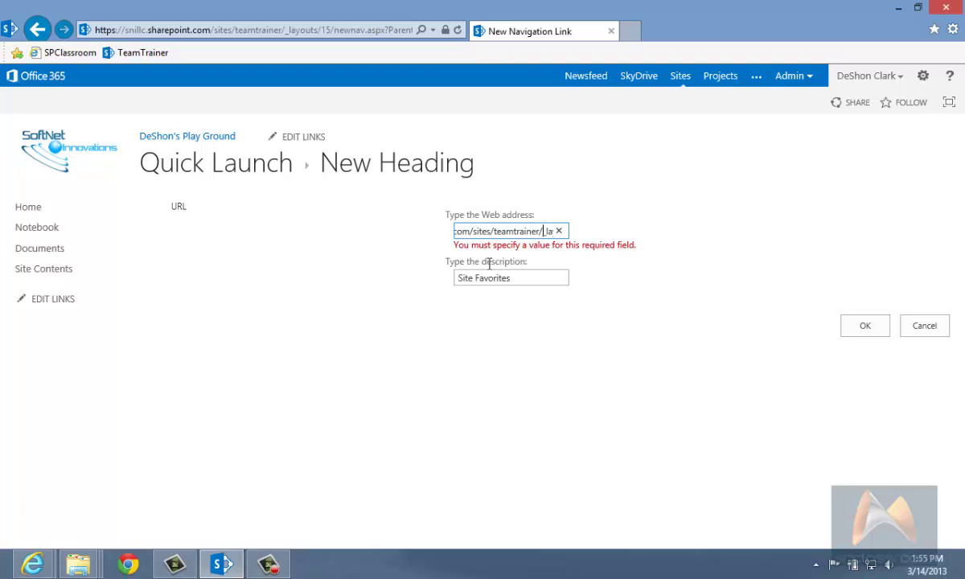
key(shift+End)
key(Delete)
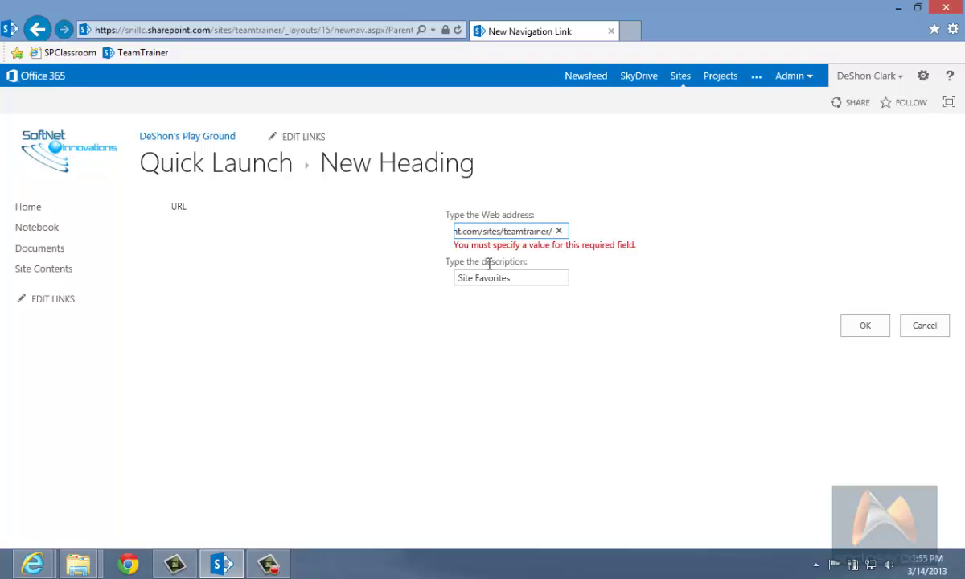
click(861, 326)
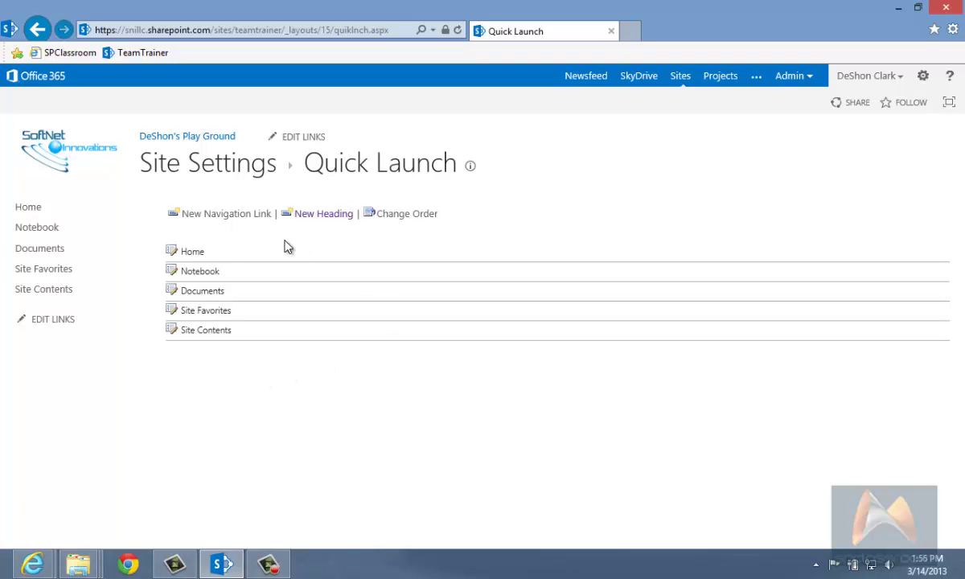
Reorder the Quick Launch by moving Documents to position 2 and Notebook to position 5, and save the order.
click(401, 219)
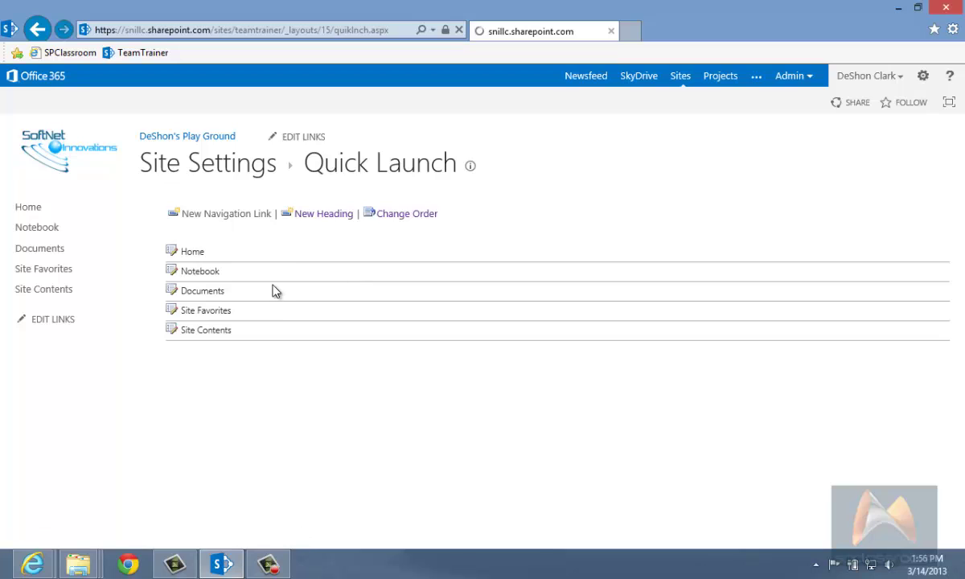
click(185, 274)
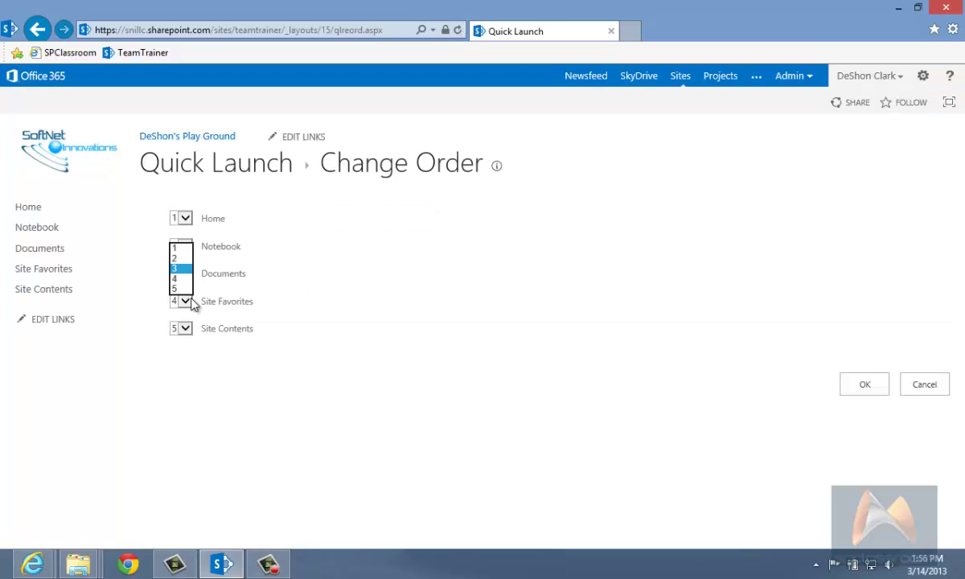
click(182, 258)
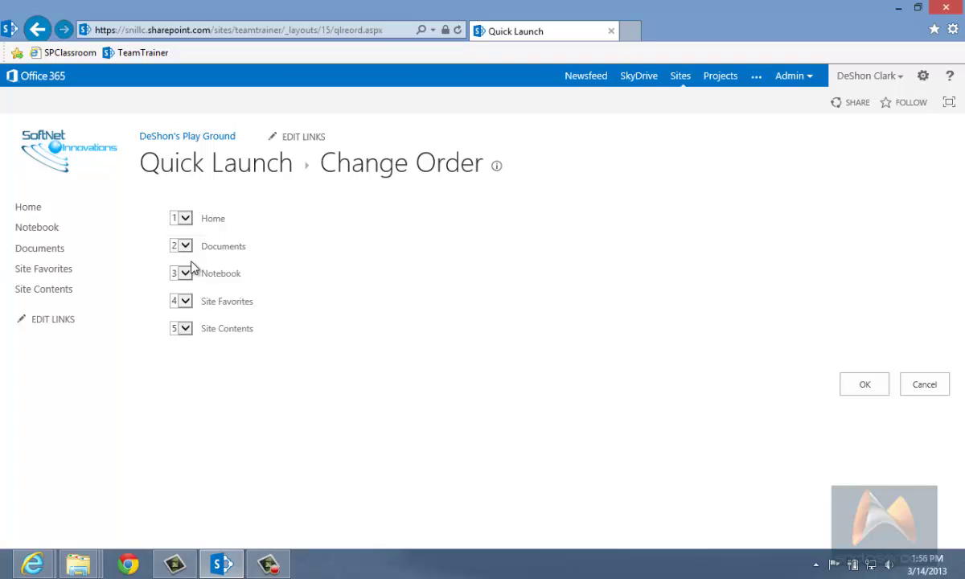
click(185, 274)
click(176, 287)
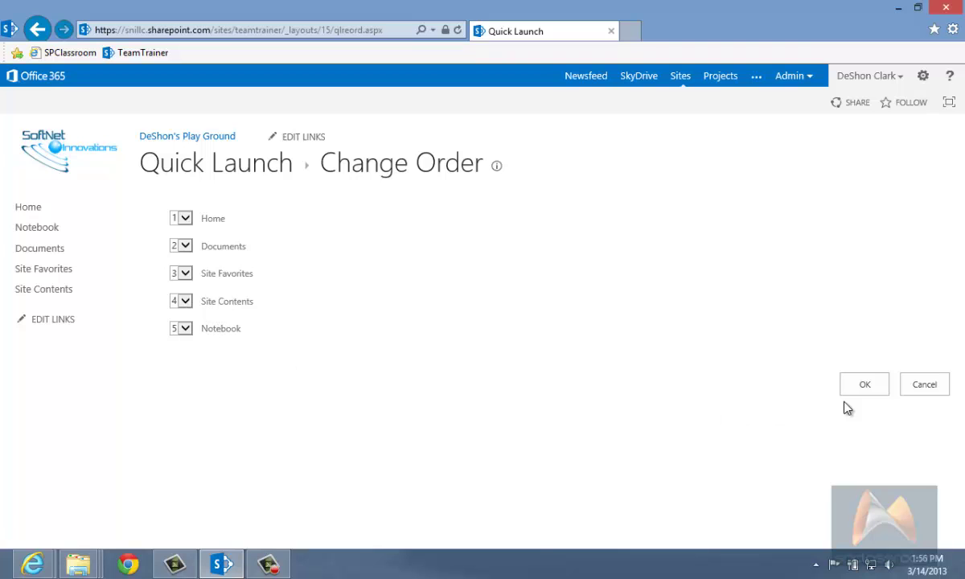
click(861, 390)
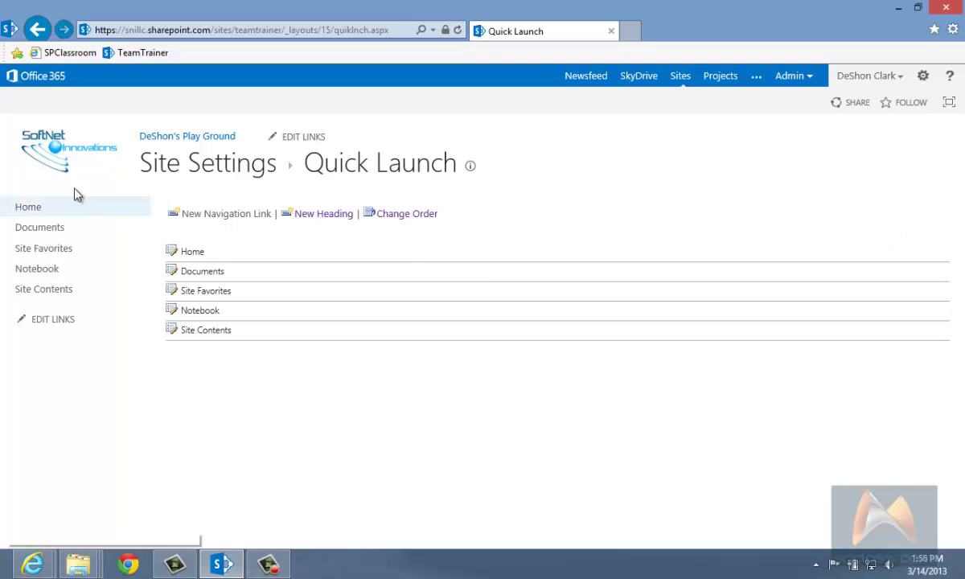
Open the Top Link Bar page from Site Settings and start editing the site's top links.
click(922, 81)
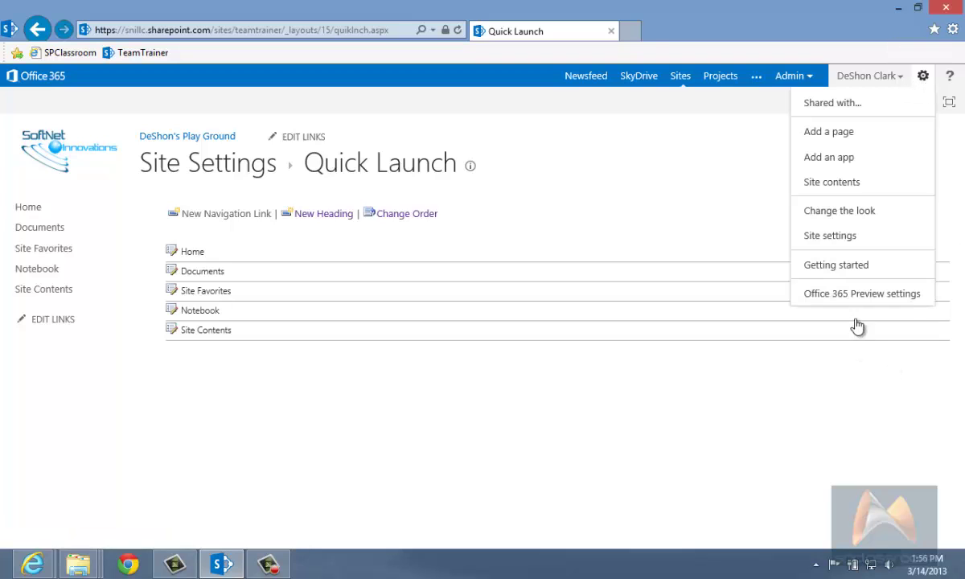
click(850, 239)
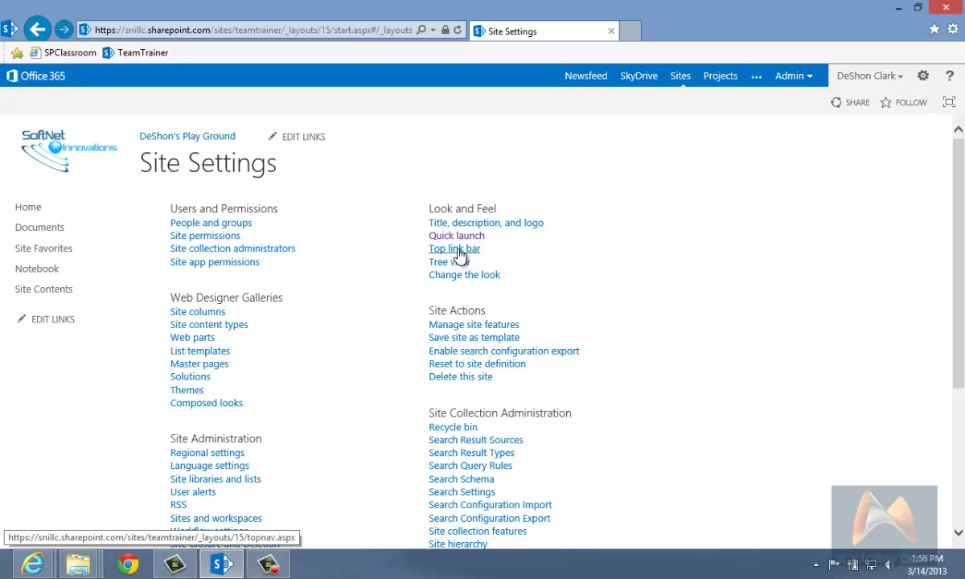
click(457, 251)
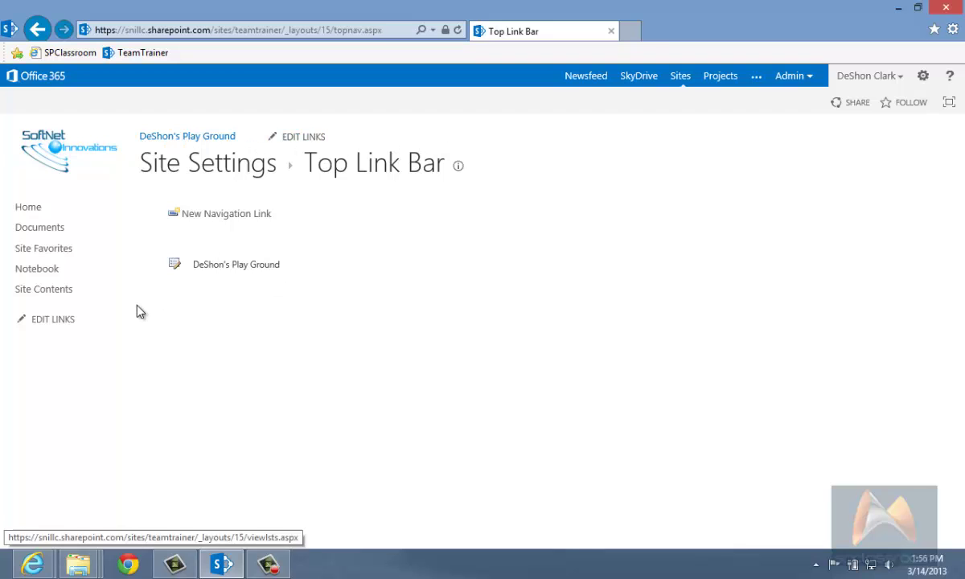
click(308, 143)
double_click(307, 169)
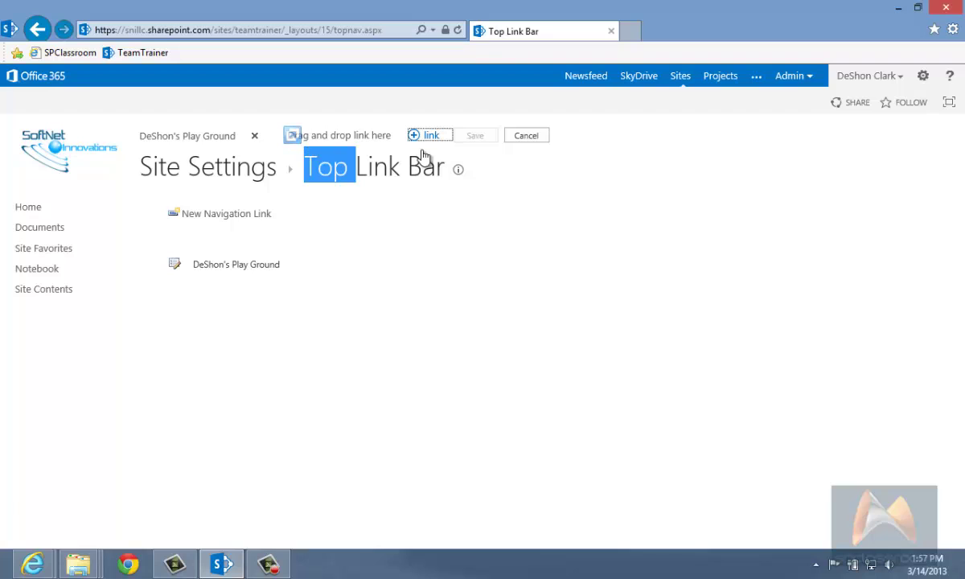
click(331, 135)
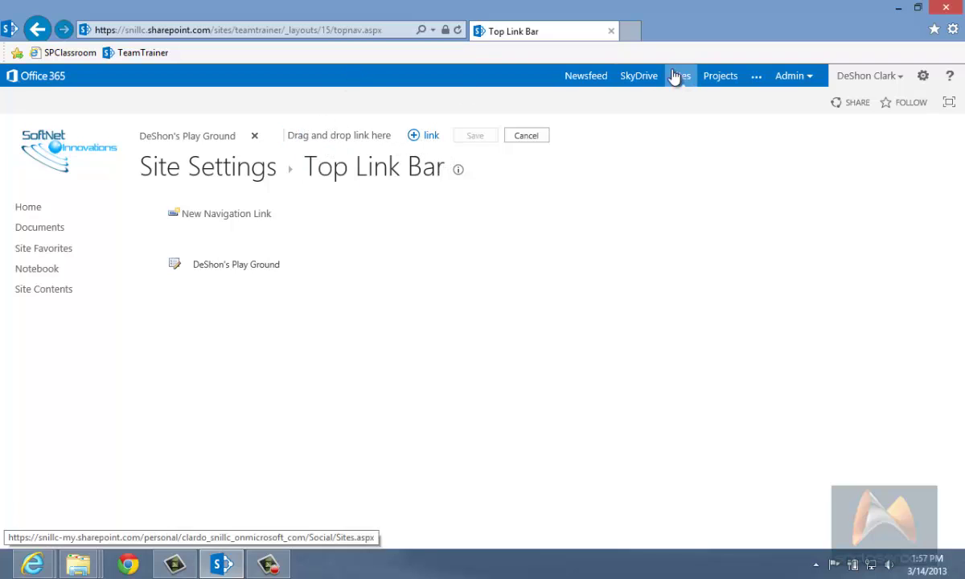
drag(313, 137, 394, 140)
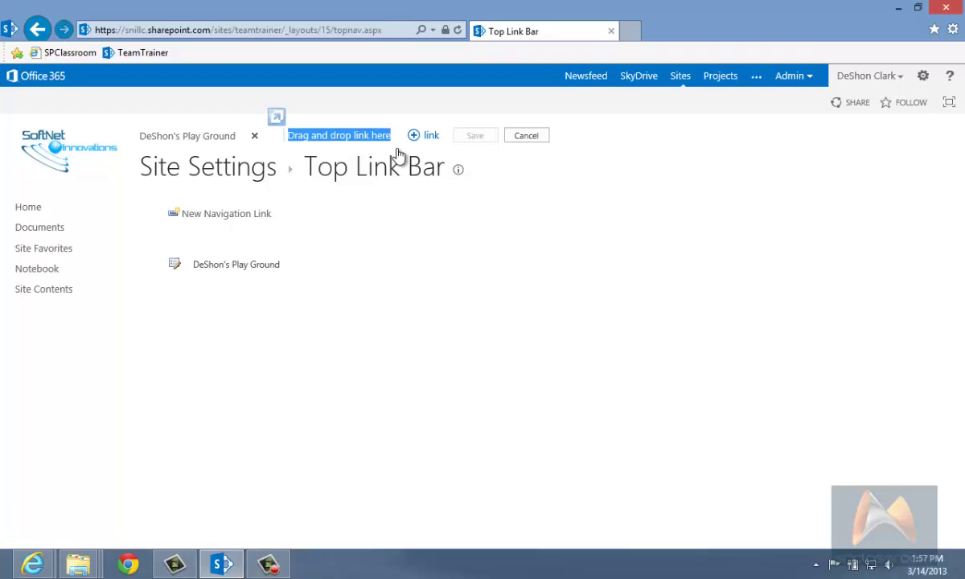
click(420, 144)
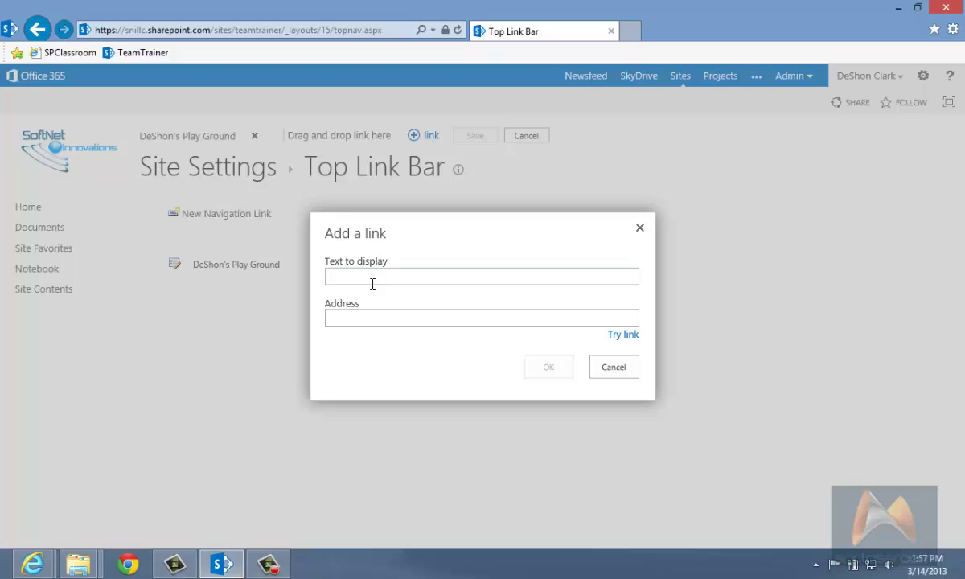
text(Yahoo)
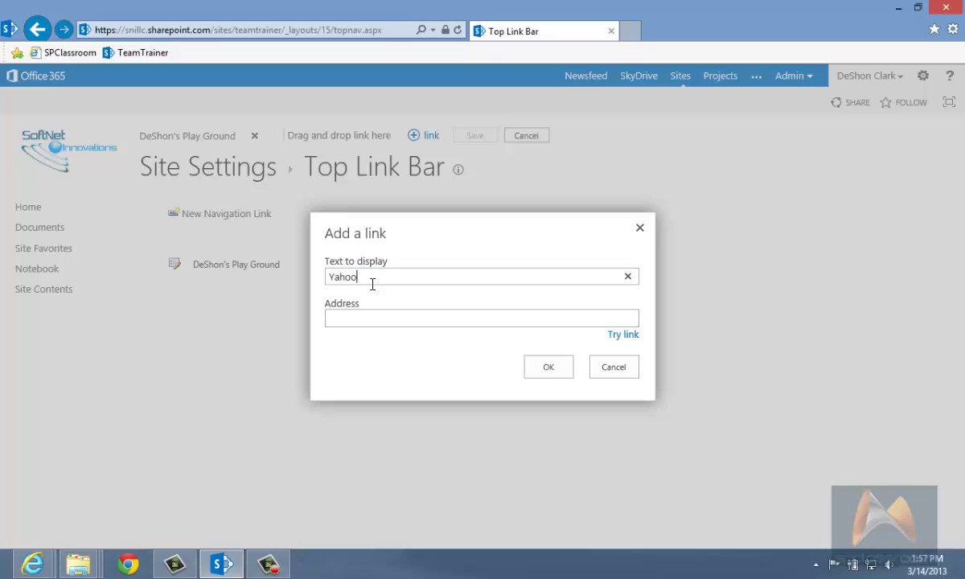
text(!)
key(Tab)
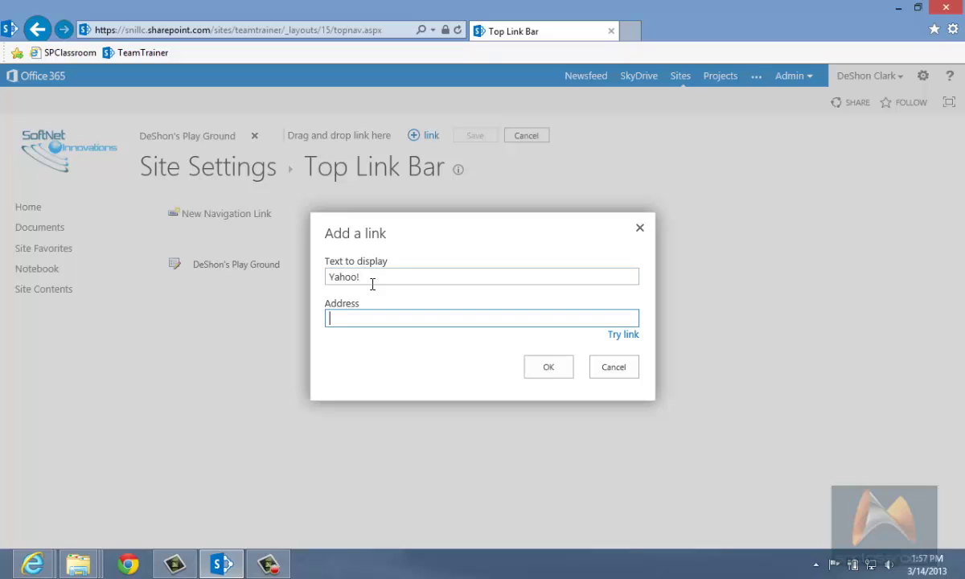
text(w)
text(h)
text(ttp://www.yahoo.com)
click(548, 371)
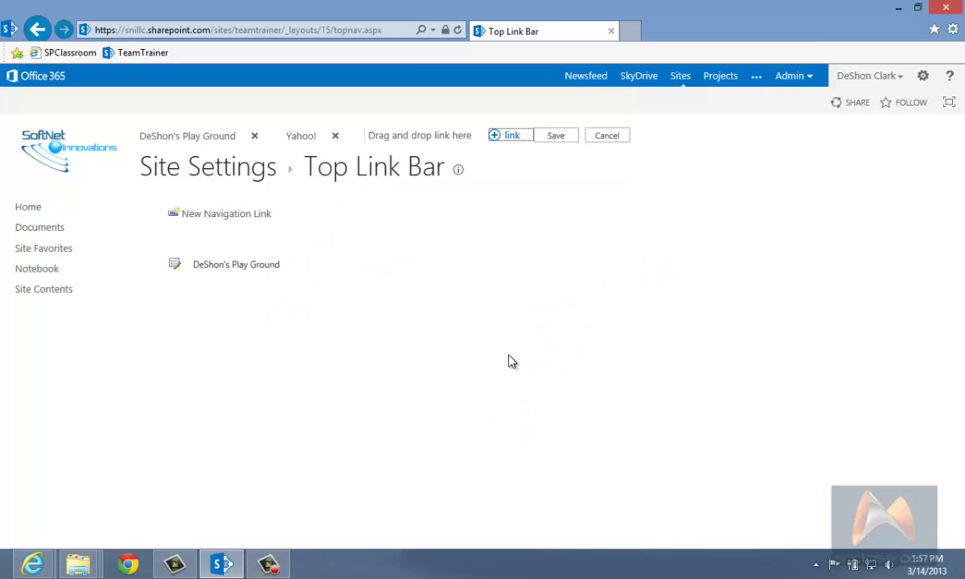
click(565, 136)
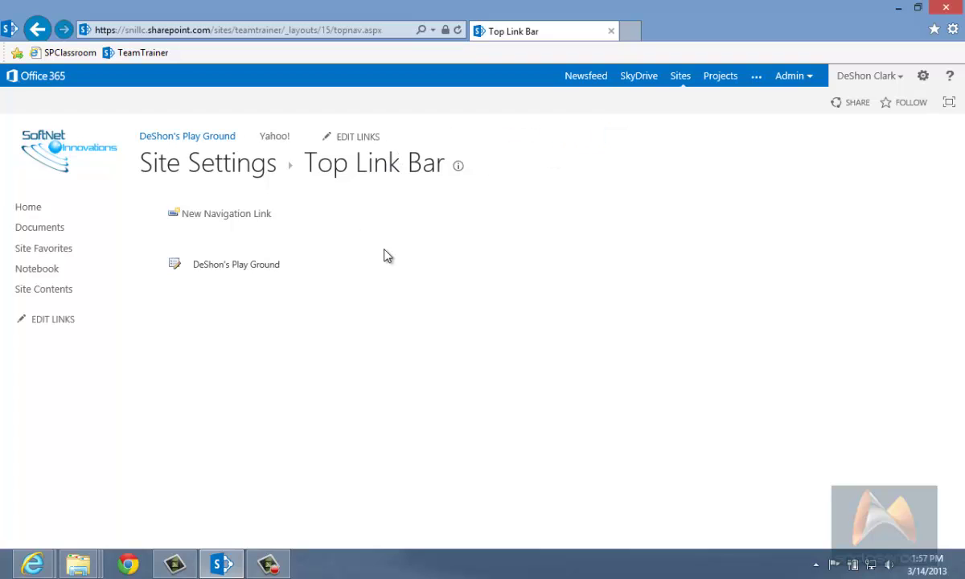
click(458, 30)
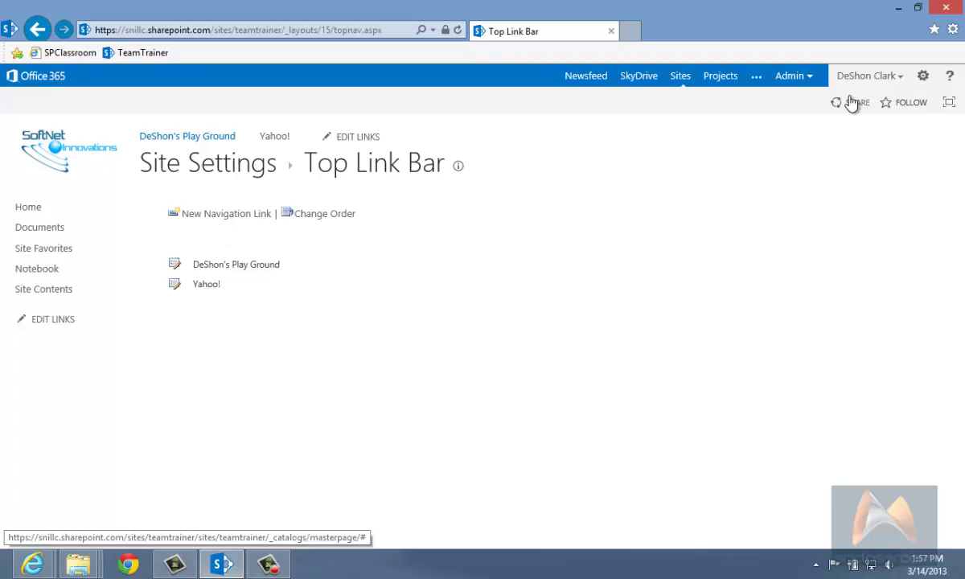
Open the Change the look page from the site's Site Settings.
click(922, 75)
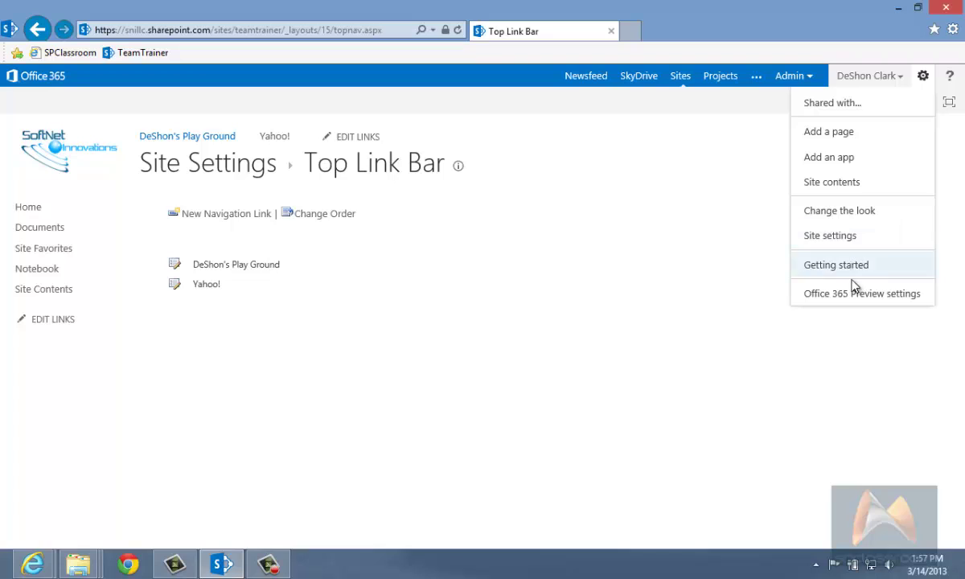
click(832, 237)
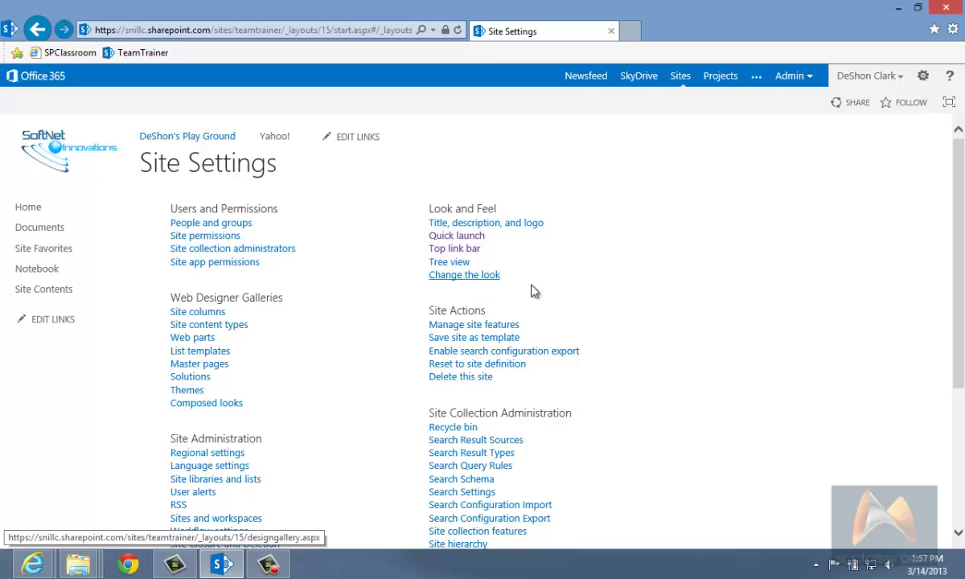
click(487, 275)
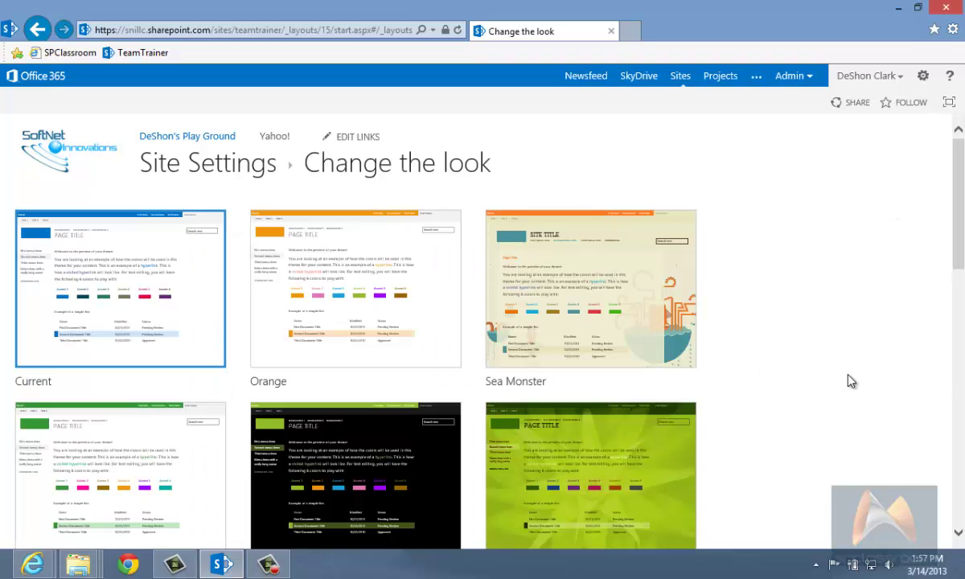
Browse the gallery of available looks and choose Breeze for customization.
scroll(850, 386, down, 5)
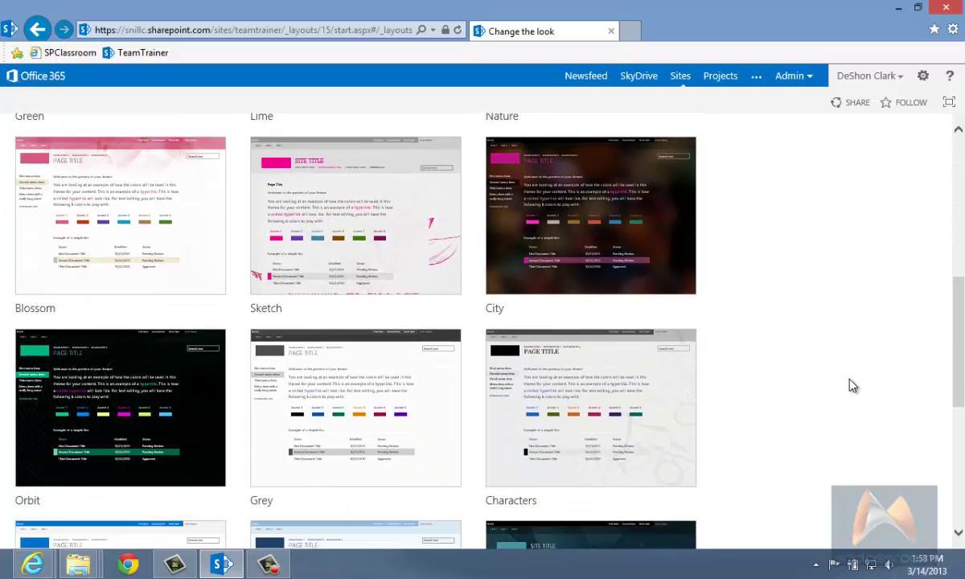
scroll(852, 385, down, 5)
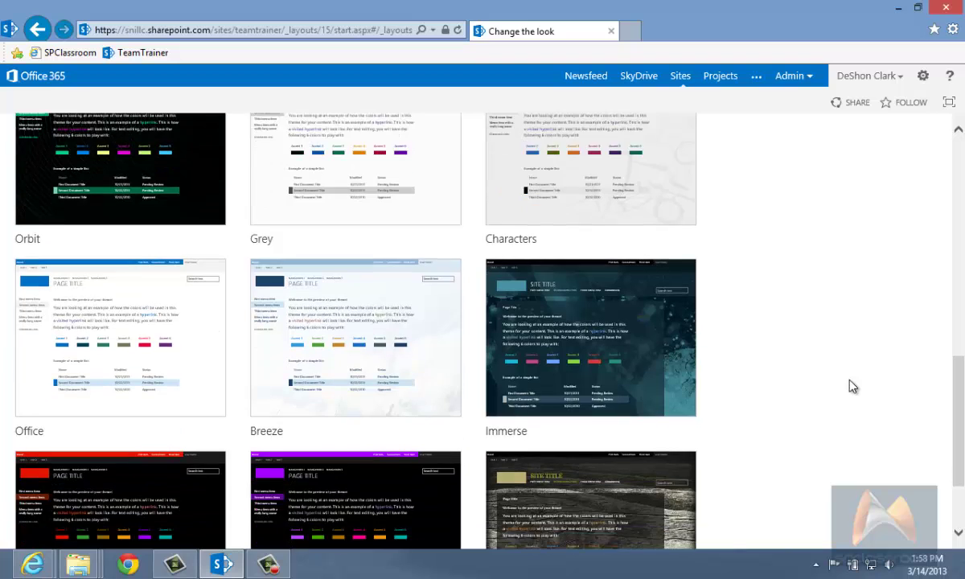
scroll(852, 385, up, 2)
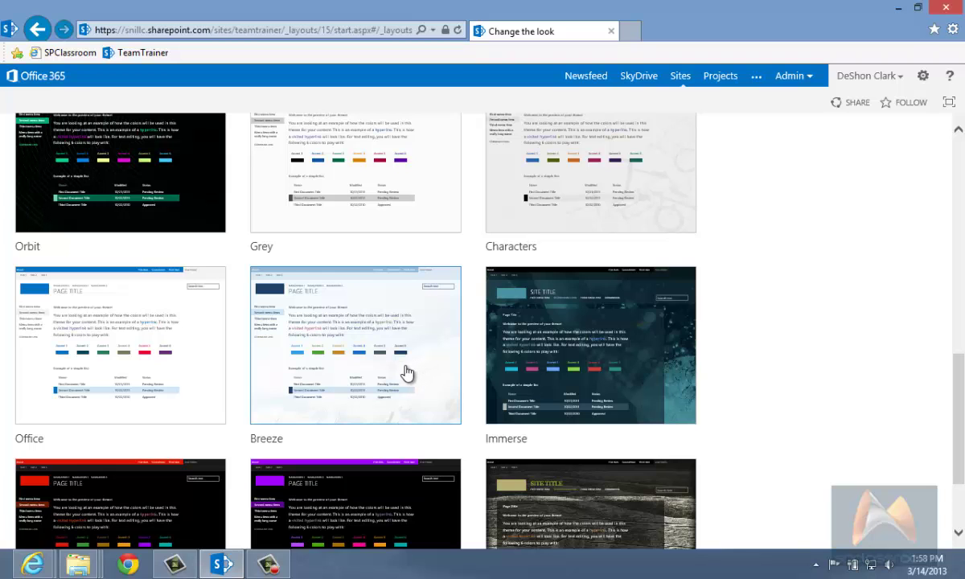
scroll(400, 370, down, 3)
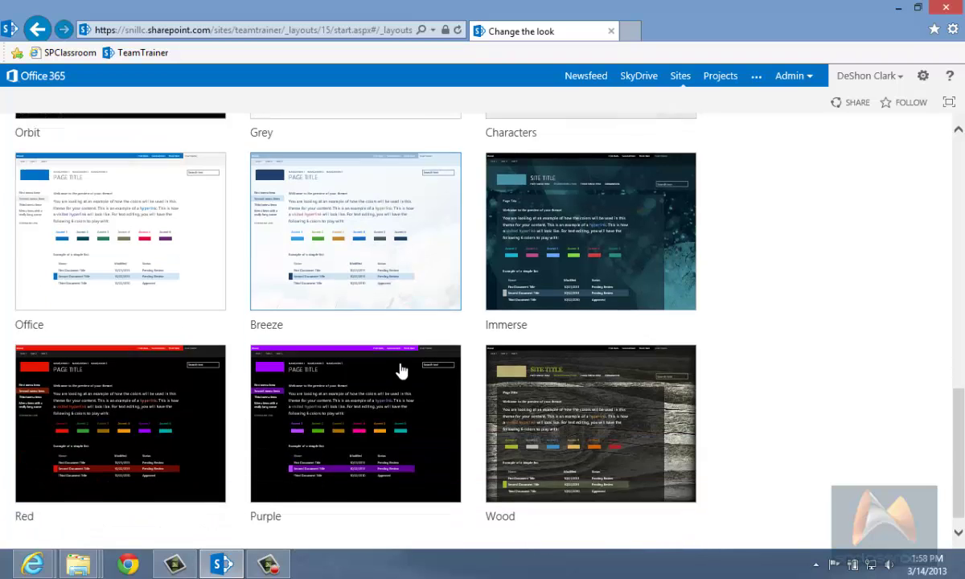
scroll(400, 370, up, 3)
click(376, 340)
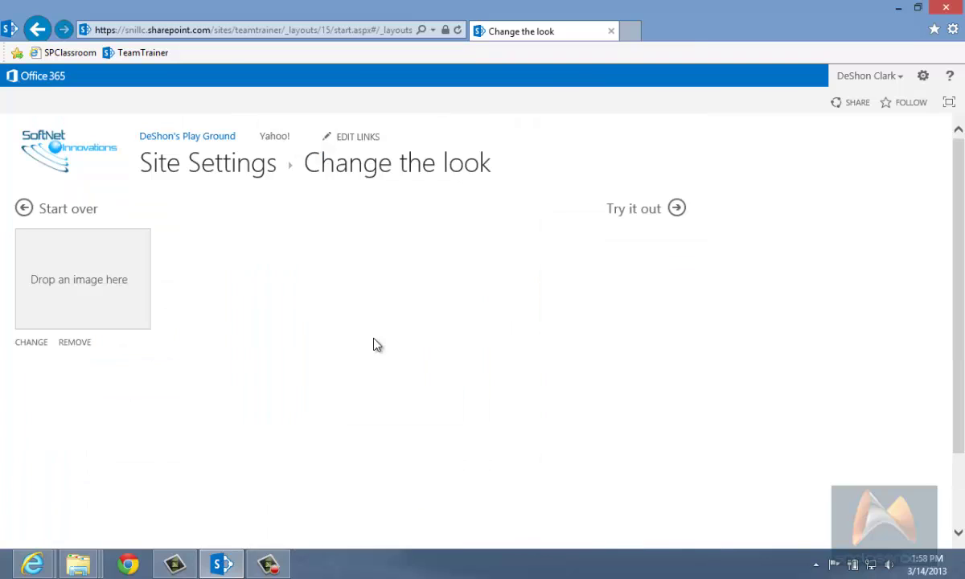
Set the Breeze look's color palette to Black with Gray-25% and Dark Teal.
scroll(434, 362, down, 3)
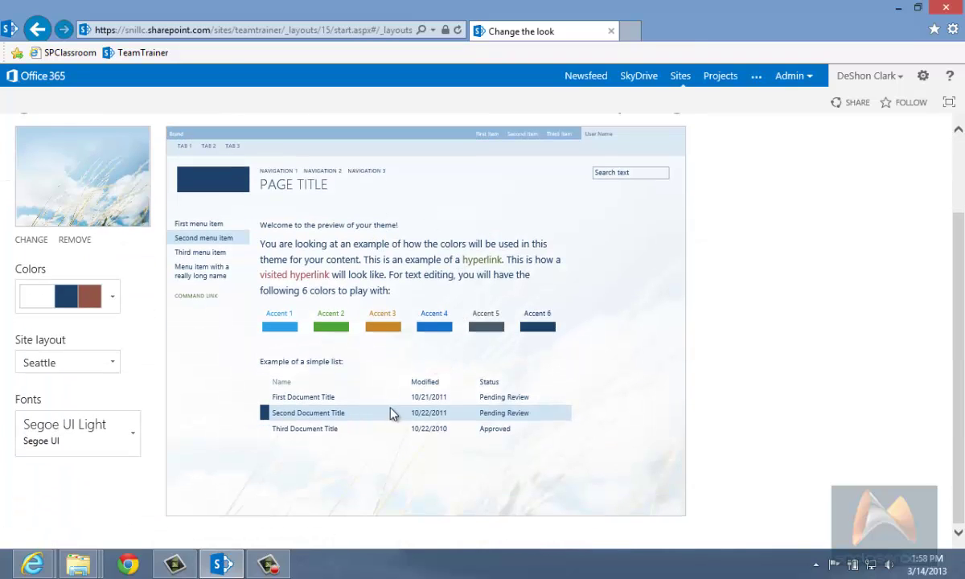
click(111, 298)
drag(109, 342, 119, 440)
scroll(119, 440, down, 2)
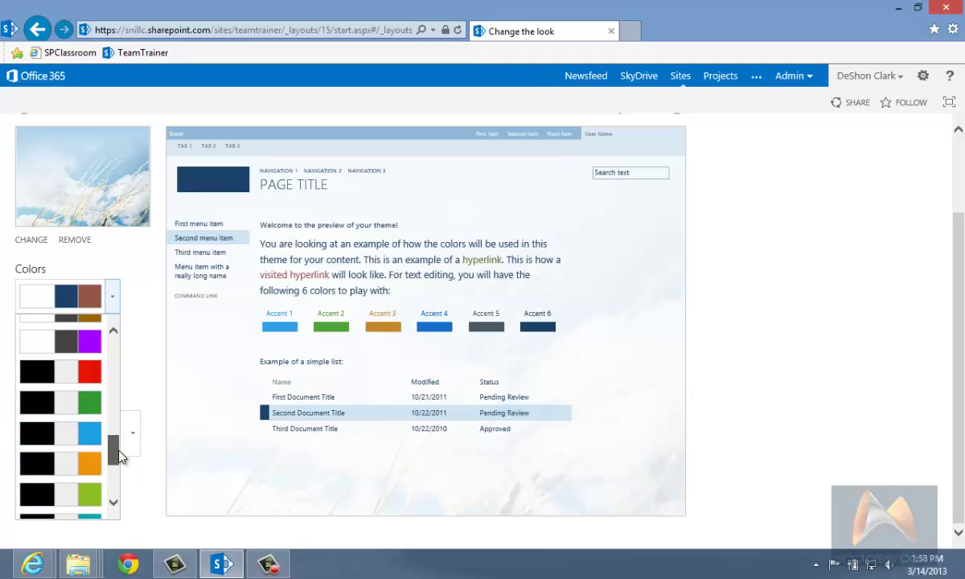
drag(118, 453, 111, 485)
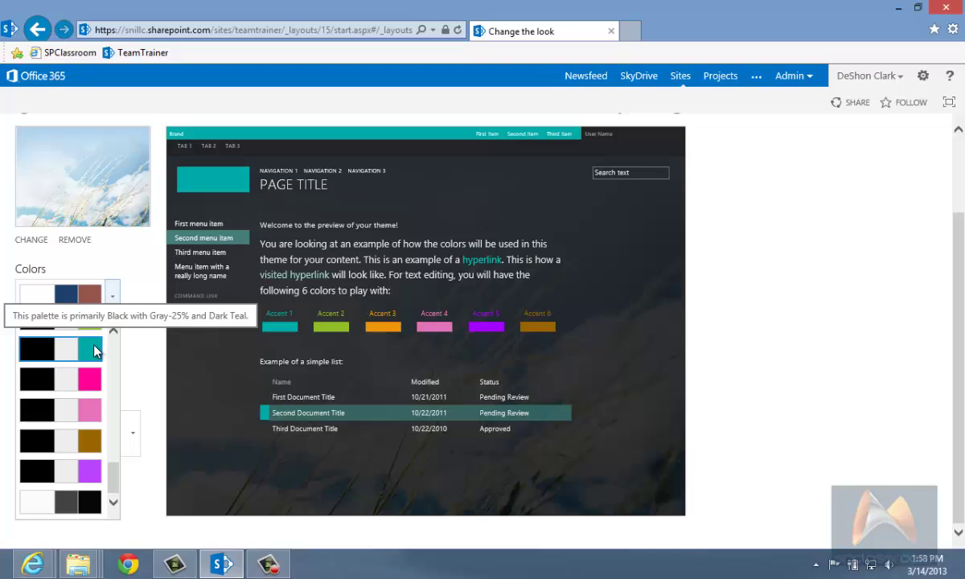
click(95, 347)
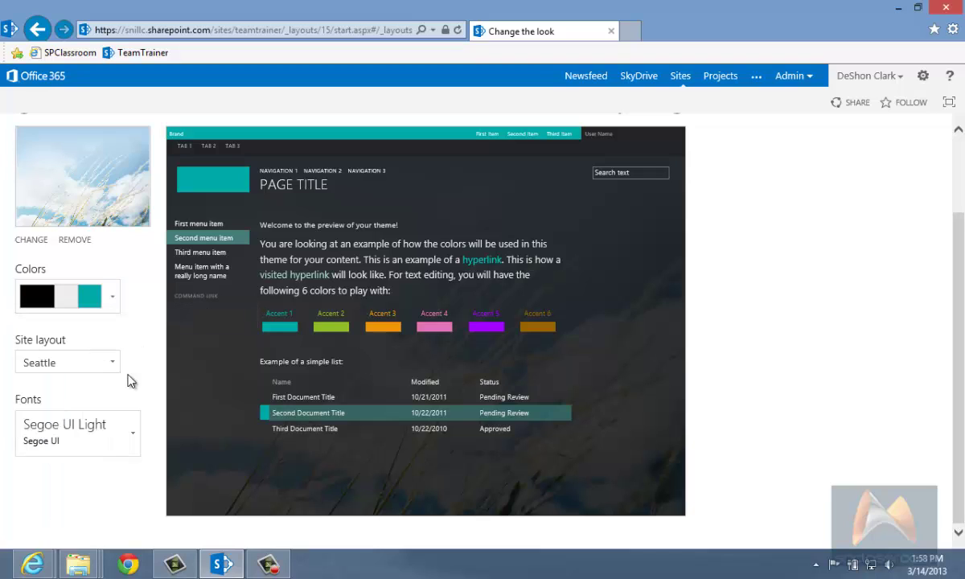
Check the site layout choices, keeping Seattle, and set the fonts to Blueprint MT Pro with Corbel.
click(113, 363)
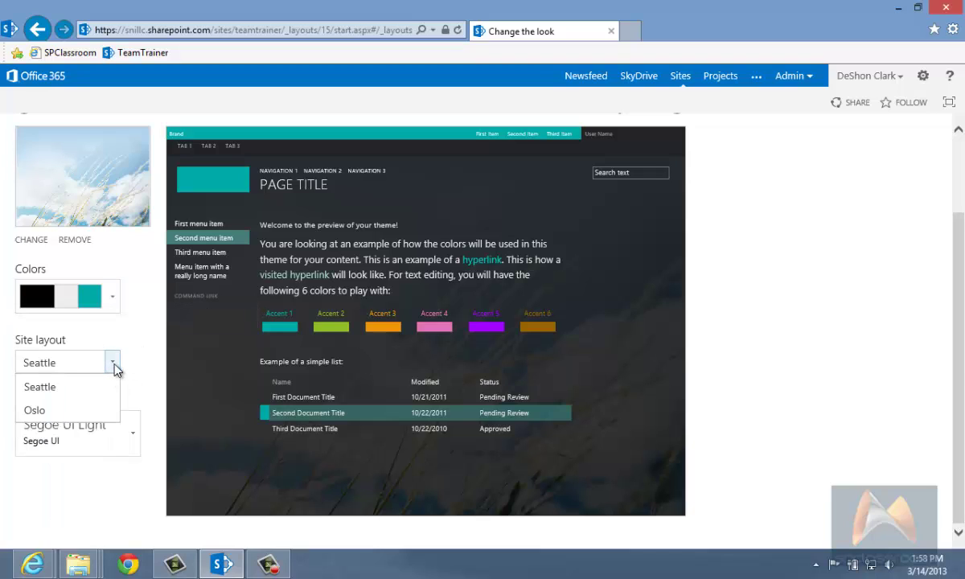
click(113, 363)
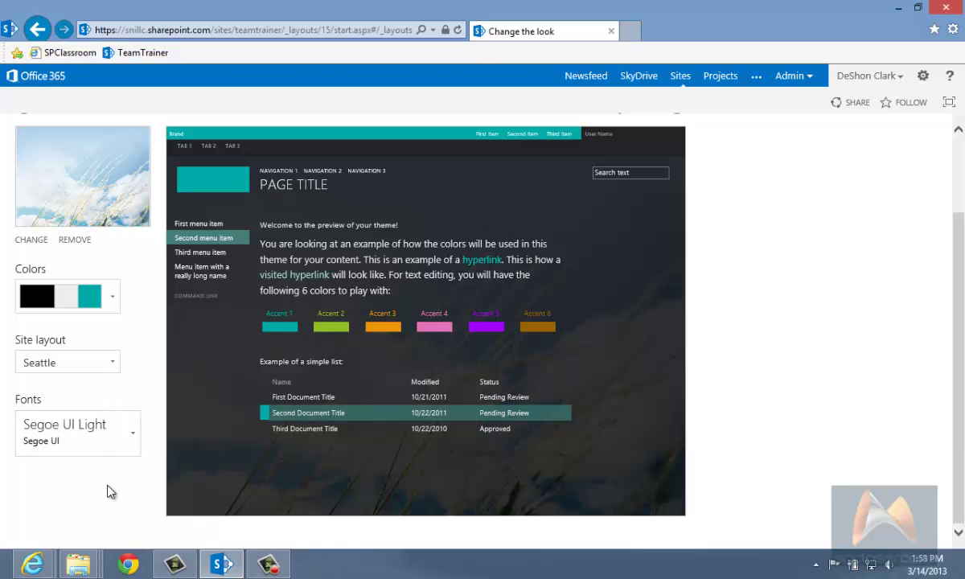
click(132, 438)
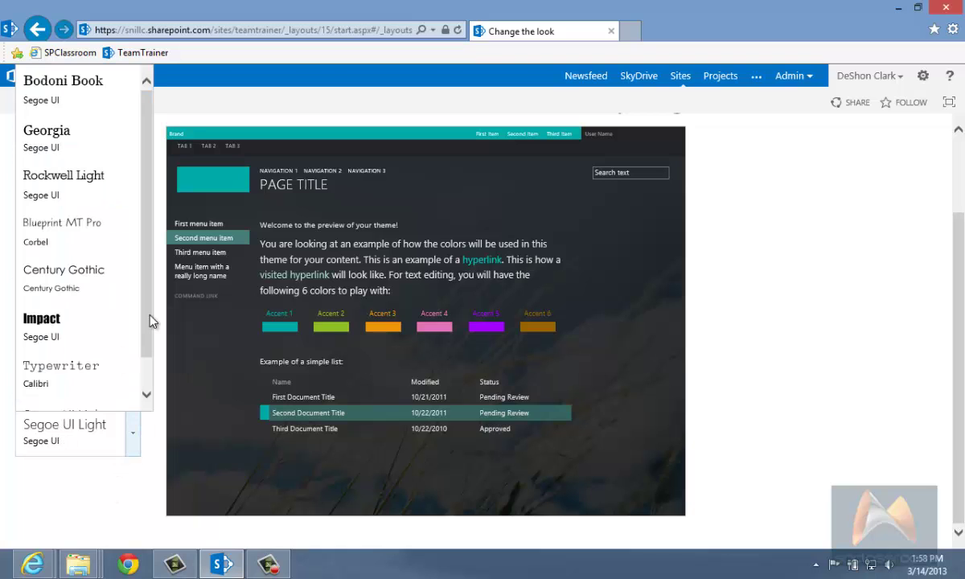
scroll(127, 333, down, 1)
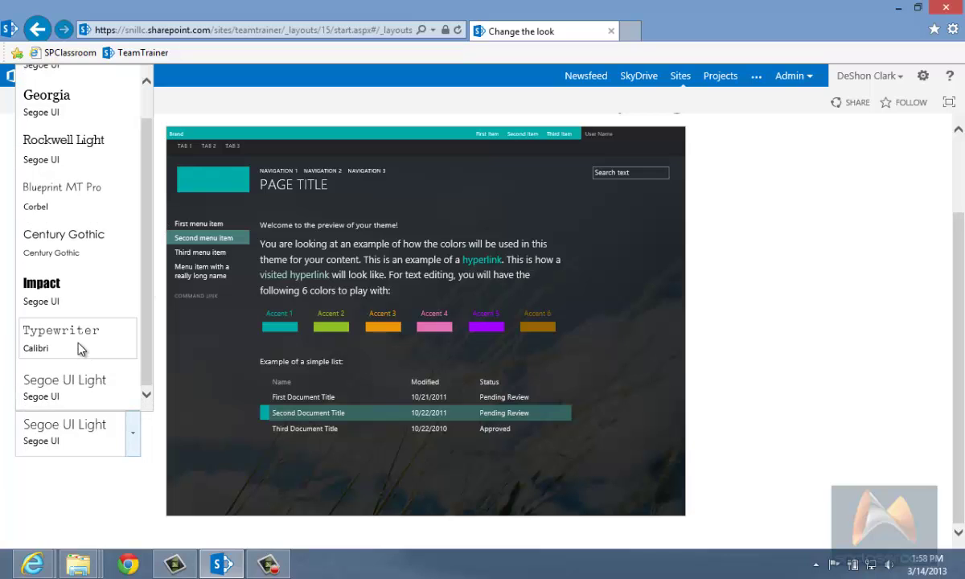
click(78, 388)
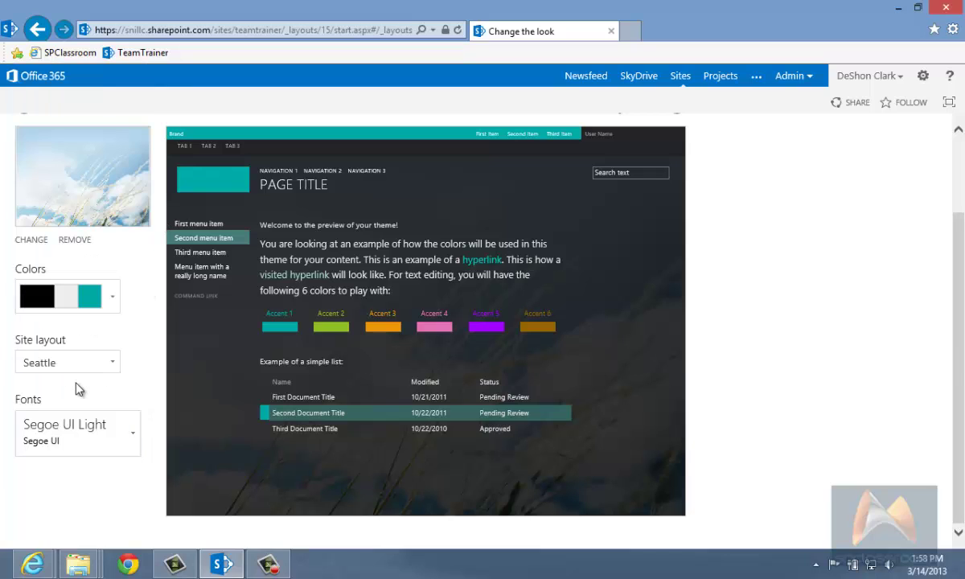
click(133, 436)
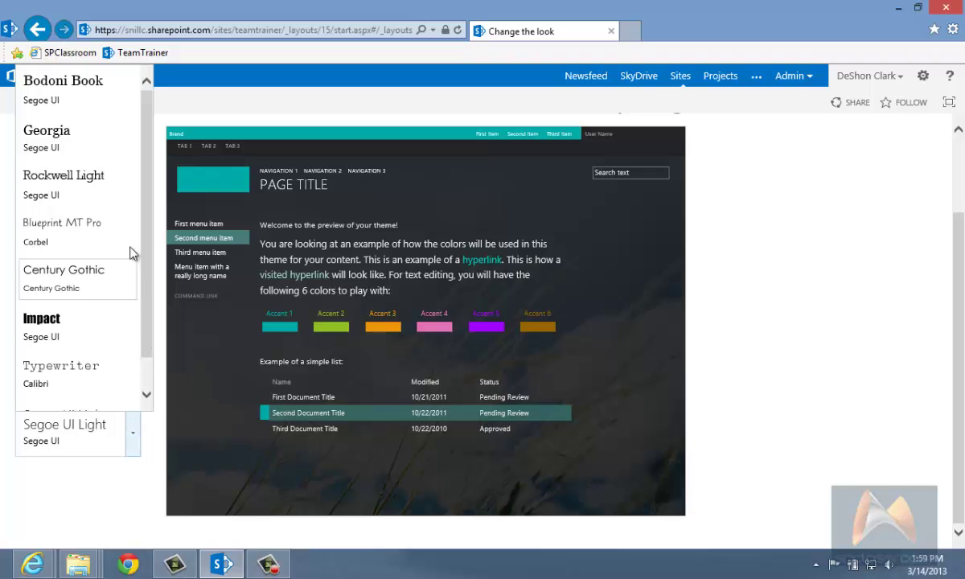
click(74, 225)
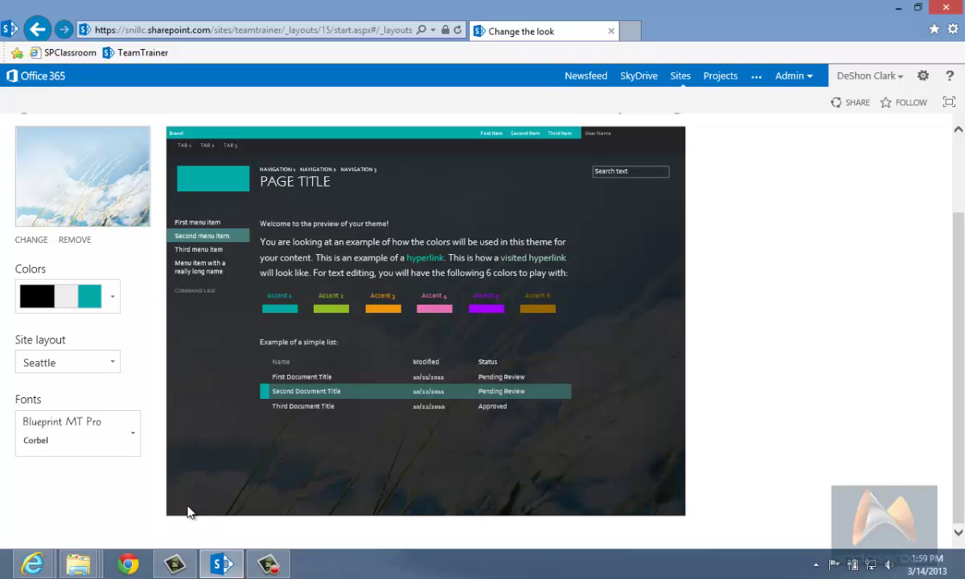
Remove the Breeze look's background image and confirm the removal.
scroll(812, 378, up, 3)
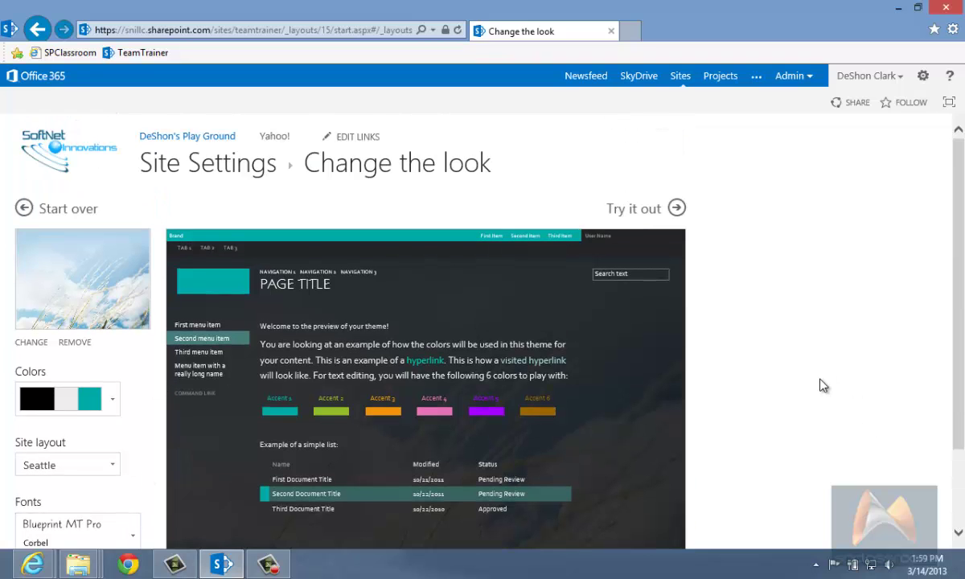
scroll(821, 385, down, 1)
scroll(822, 385, down, 1)
scroll(820, 385, up, 2)
scroll(483, 380, down, 3)
click(72, 240)
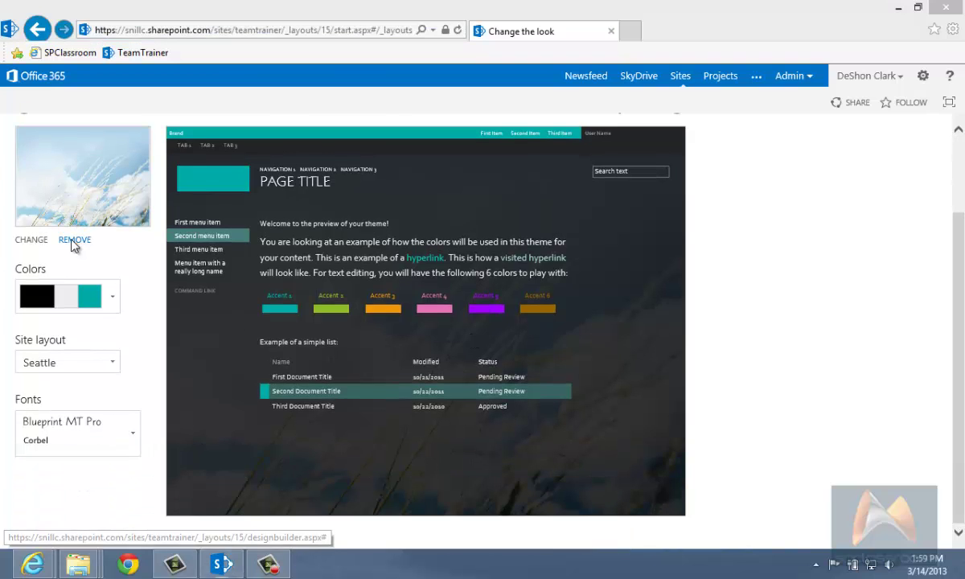
click(503, 339)
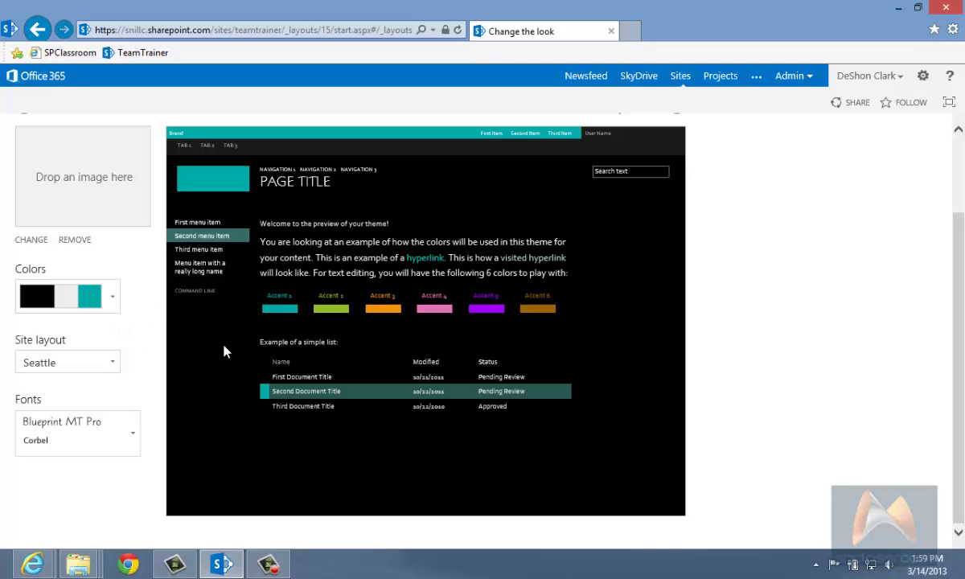
Upload spclassroom-desktop-bgl.jpg from the SPClassroom scratch folder as the look's background image.
click(41, 242)
click(667, 256)
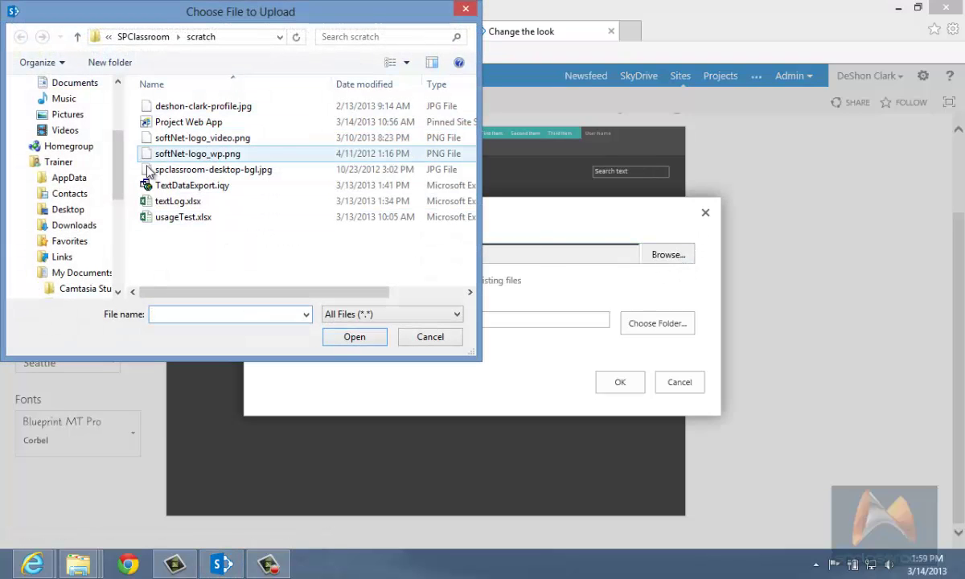
scroll(109, 165, up, 3)
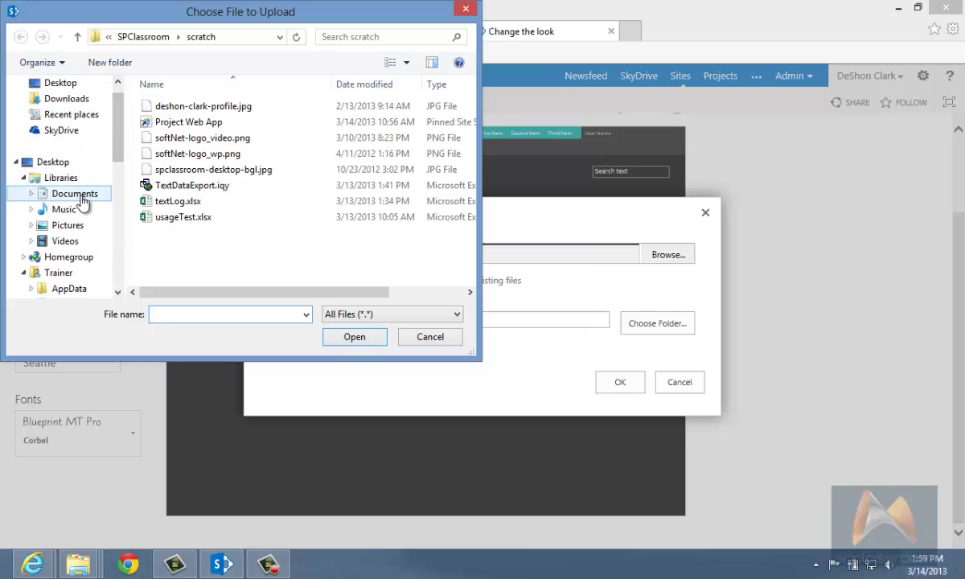
click(80, 194)
double_click(194, 122)
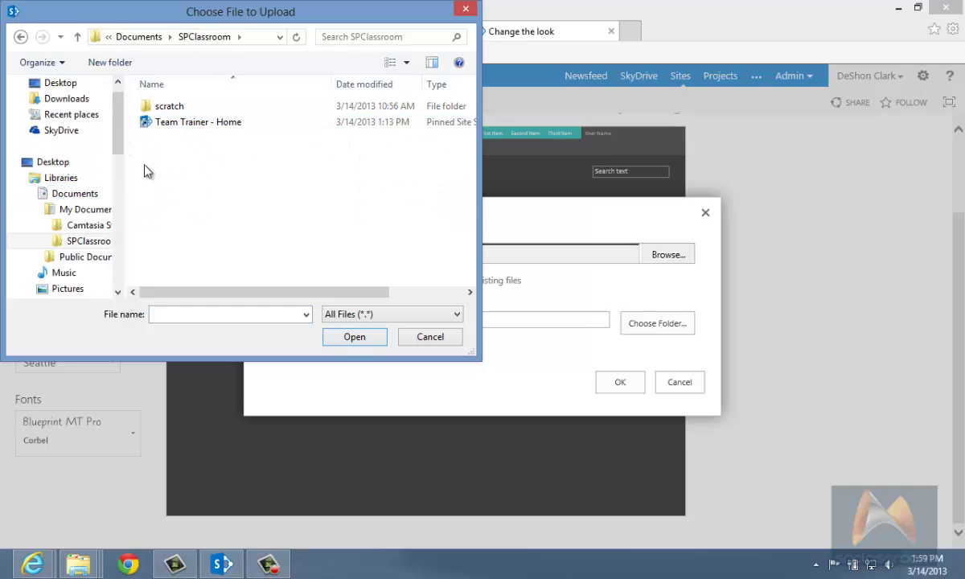
double_click(169, 108)
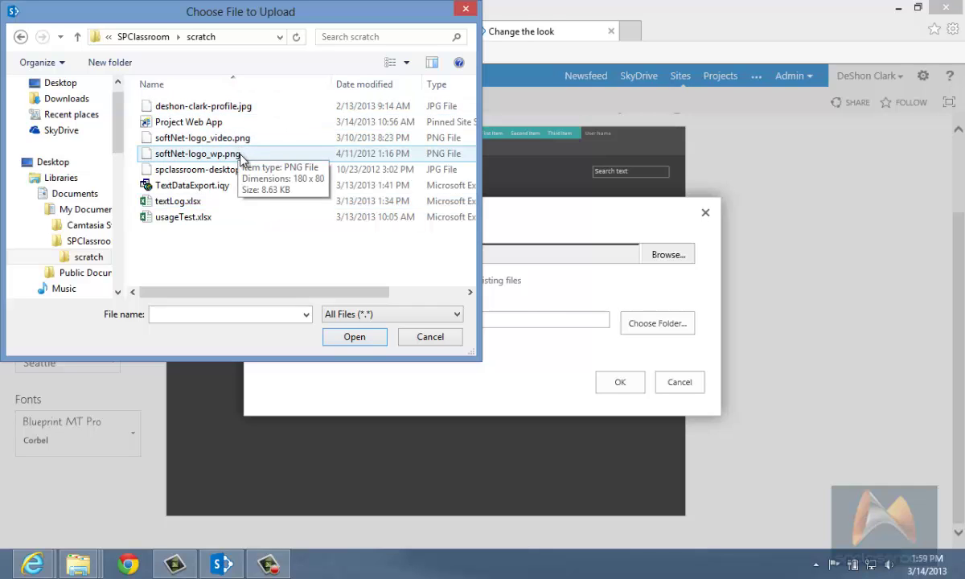
click(262, 169)
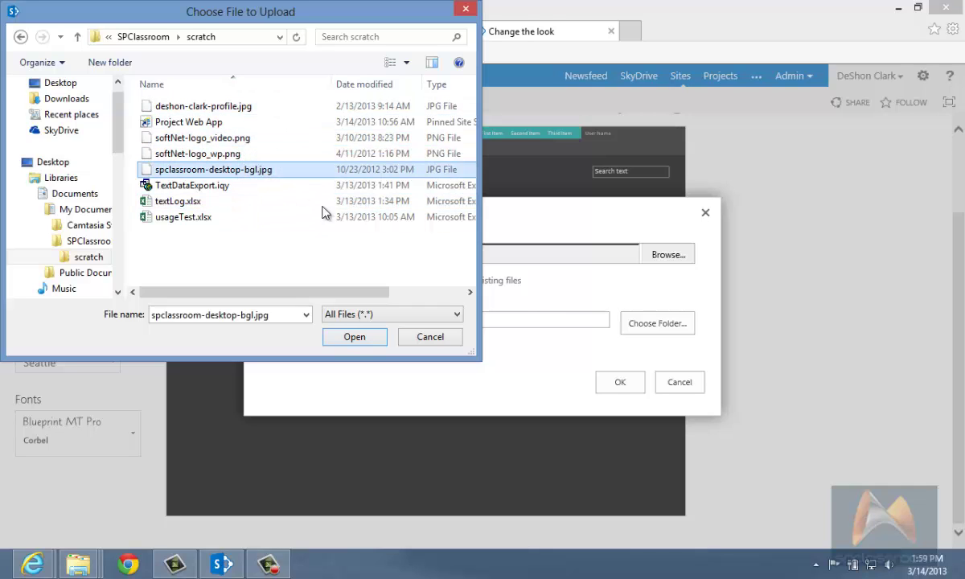
click(356, 336)
click(619, 382)
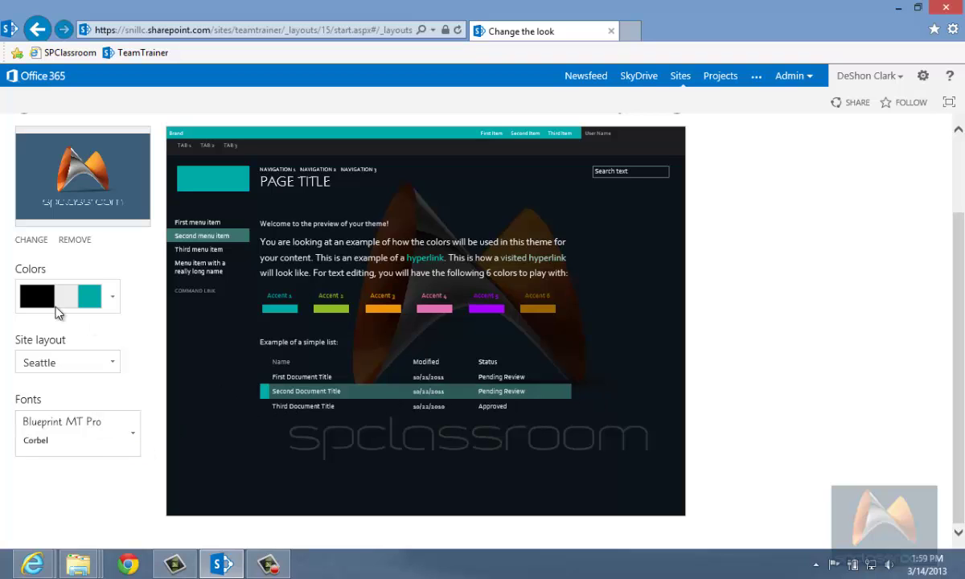
Set the color palette to white, dark blue and reddish brown, then try out the look and keep it.
click(115, 304)
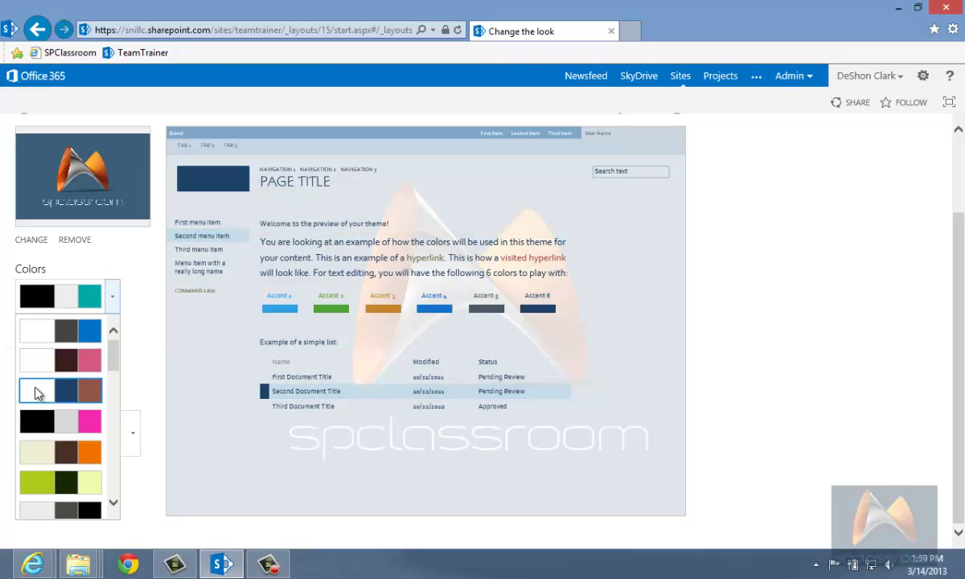
click(37, 388)
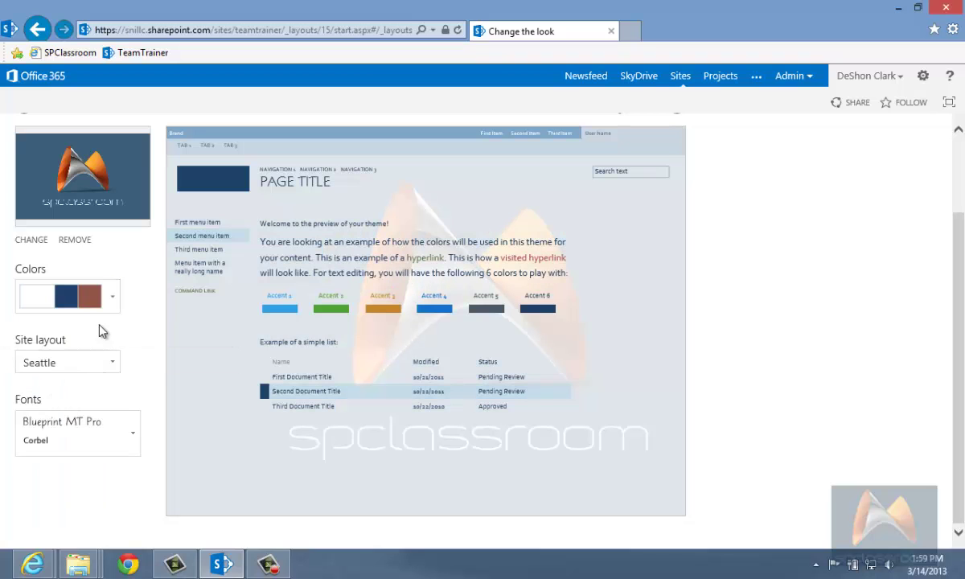
scroll(746, 368, up, 2)
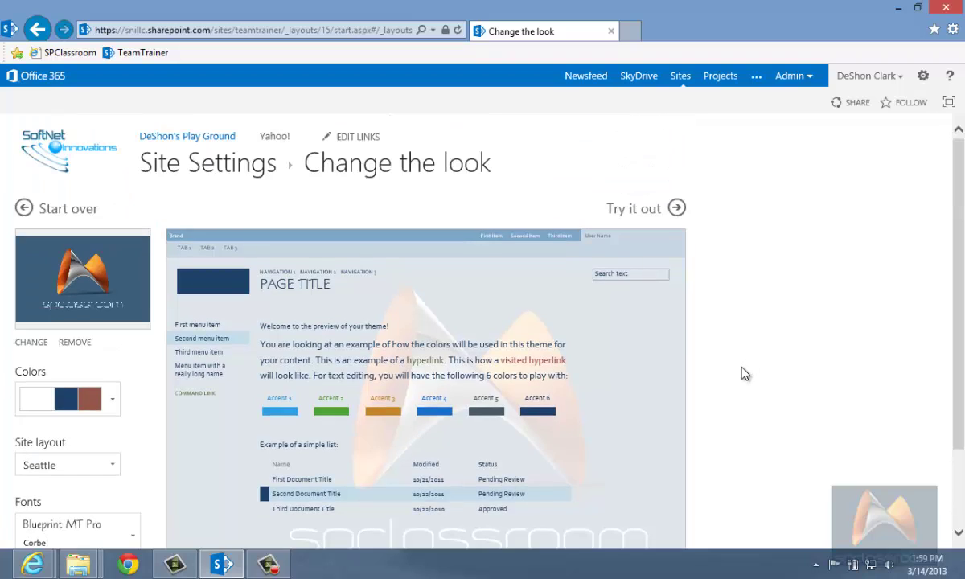
click(626, 211)
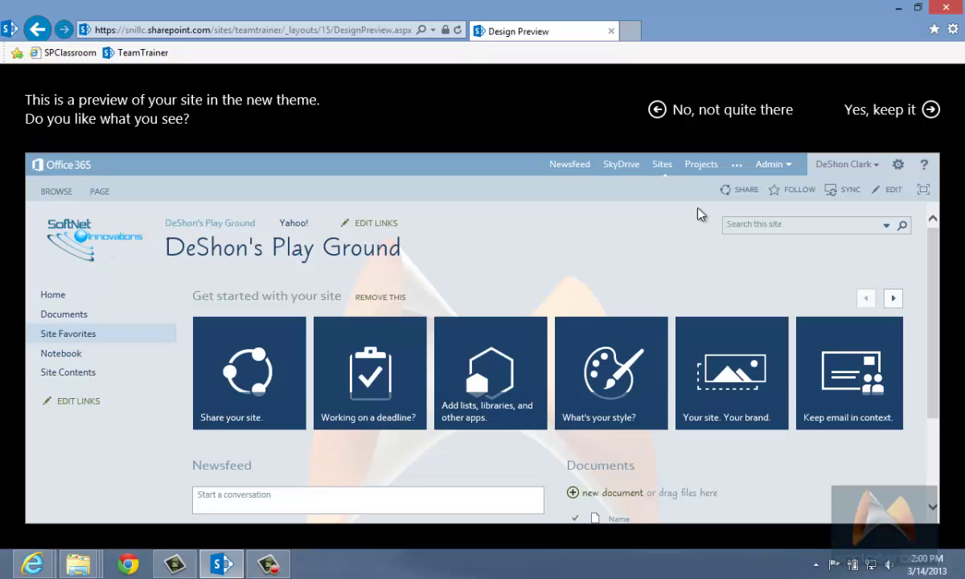
click(895, 116)
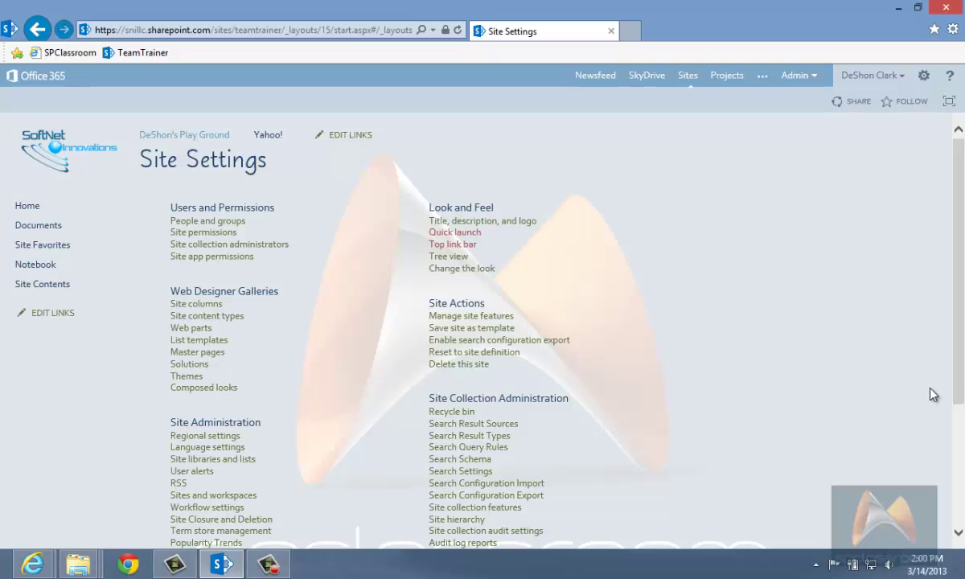
Review the Site Settings page in the applied look and open the site's home page to examine it.
scroll(866, 418, down, 3)
scroll(864, 419, up, 3)
click(63, 155)
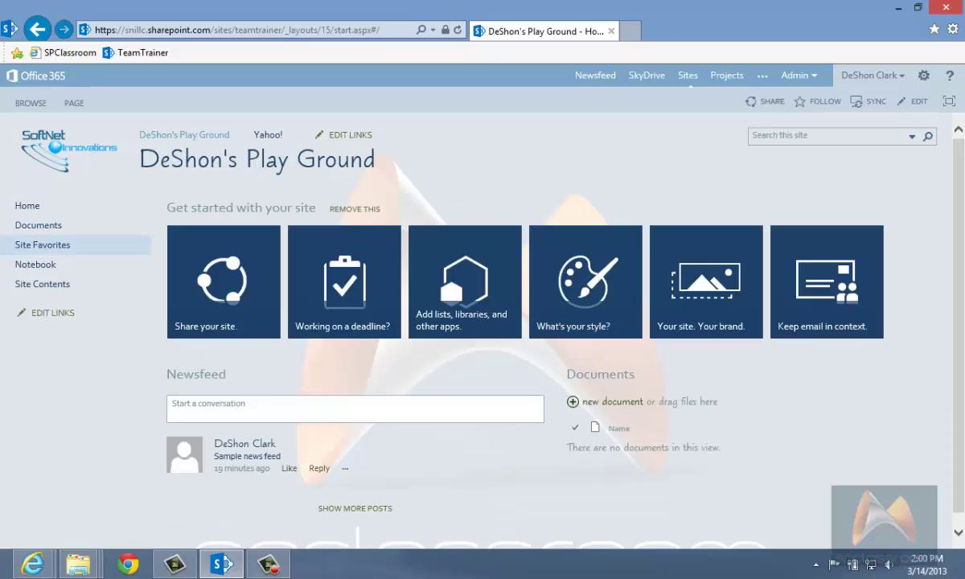
scroll(723, 498, down, 1)
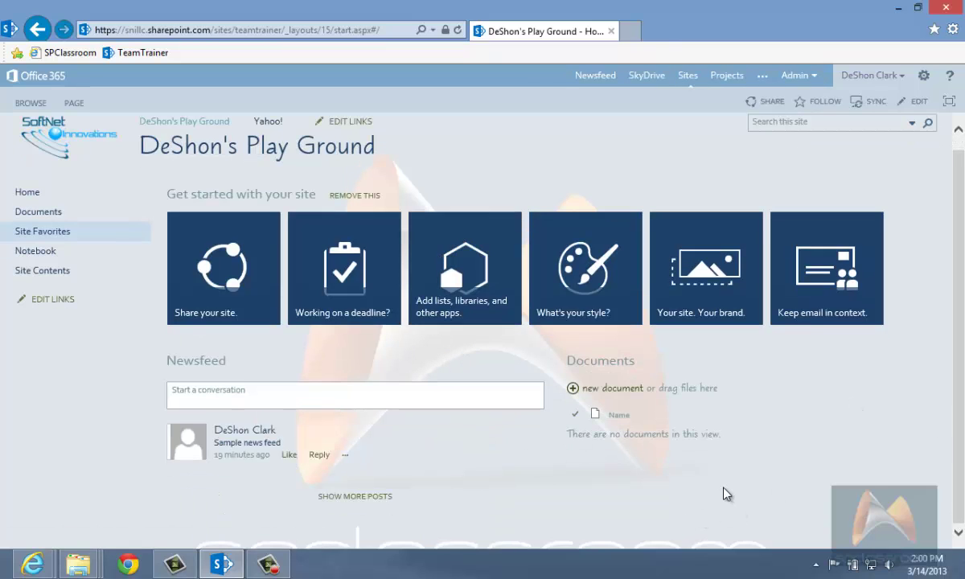
View the site's Getting started page with its setup tiles, and return to the site's home page.
scroll(707, 492, up, 1)
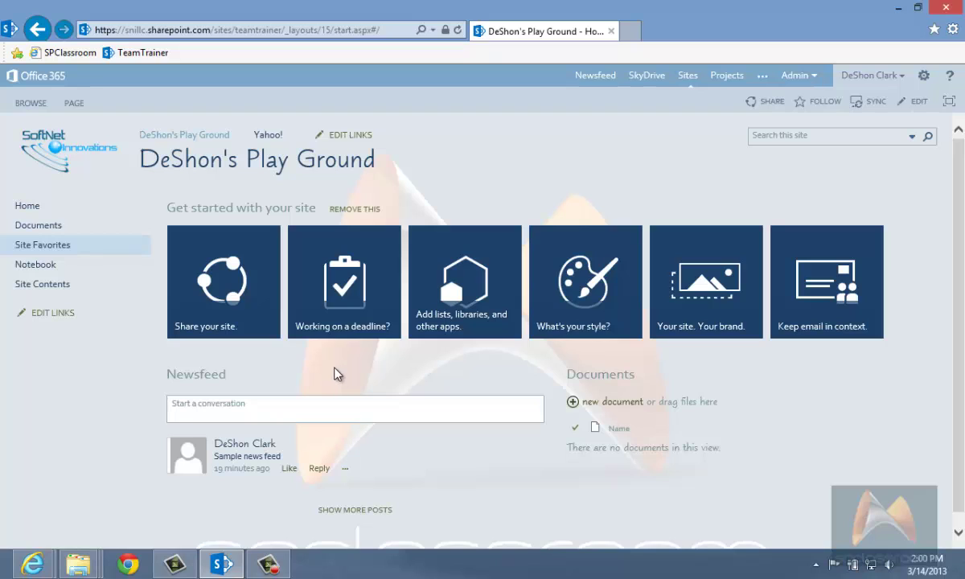
click(923, 77)
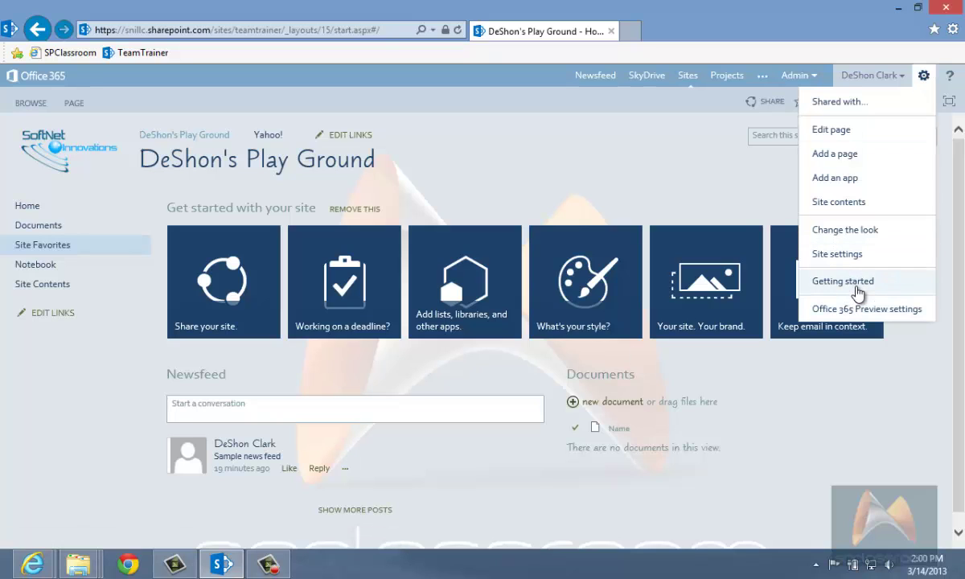
click(855, 281)
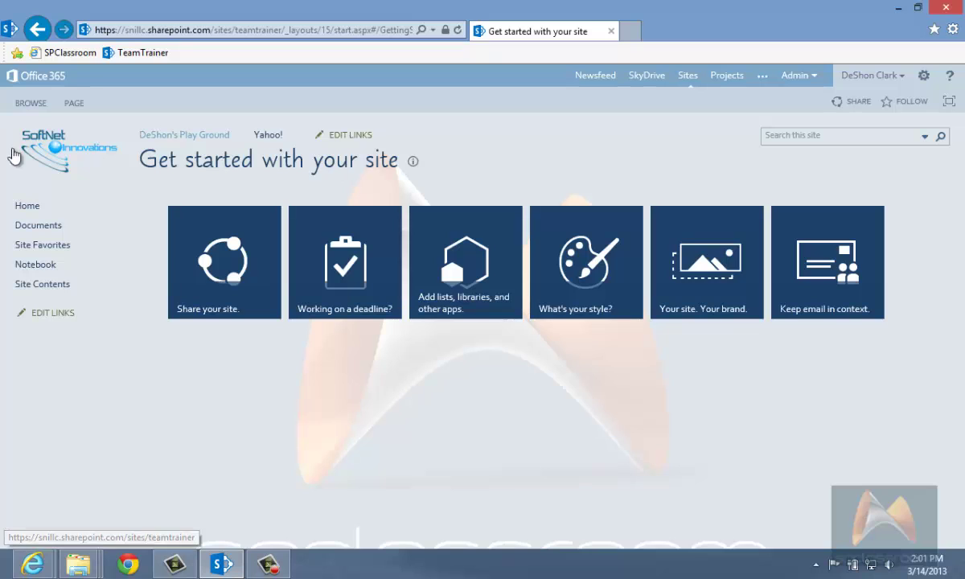
click(45, 145)
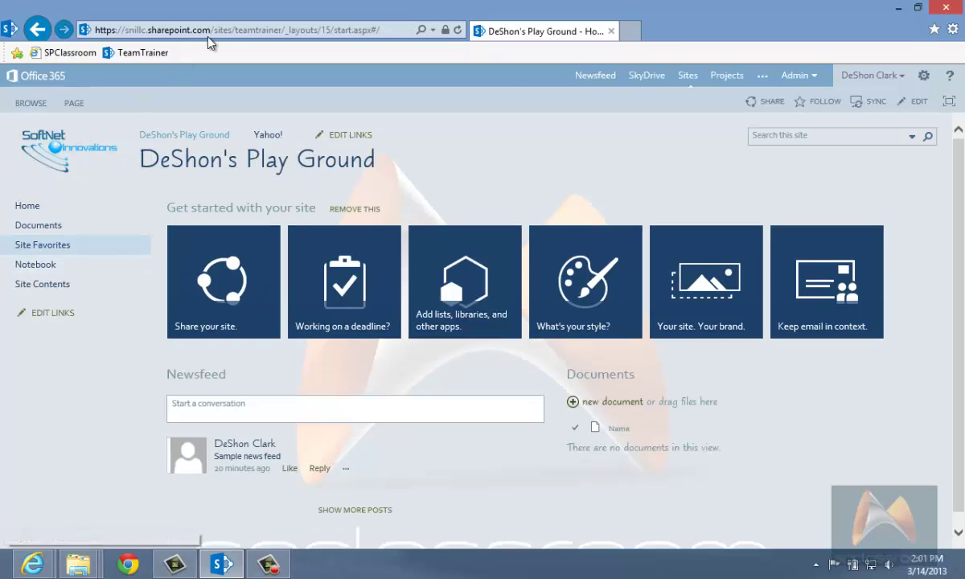
click(309, 30)
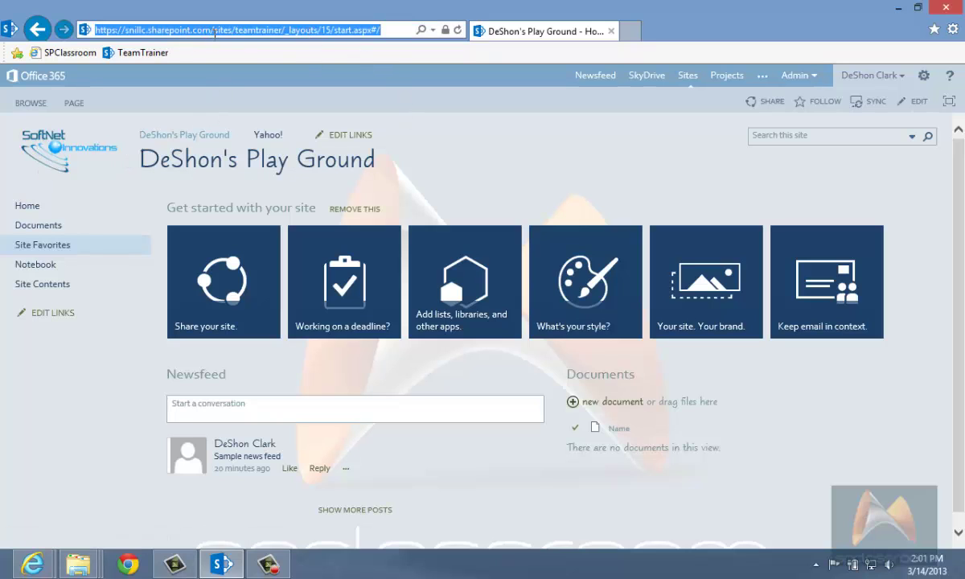
click(670, 480)
scroll(698, 498, down, 1)
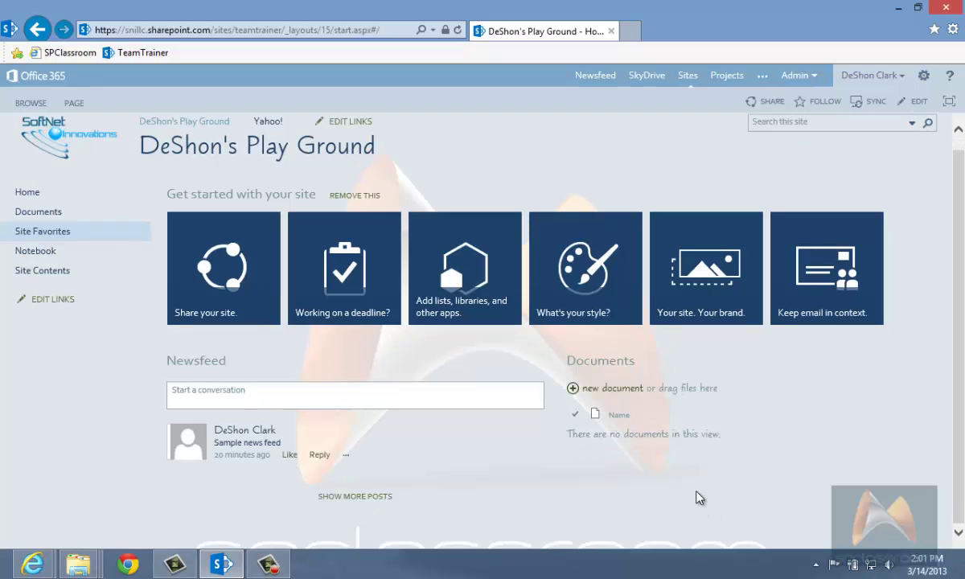
scroll(698, 498, up, 1)
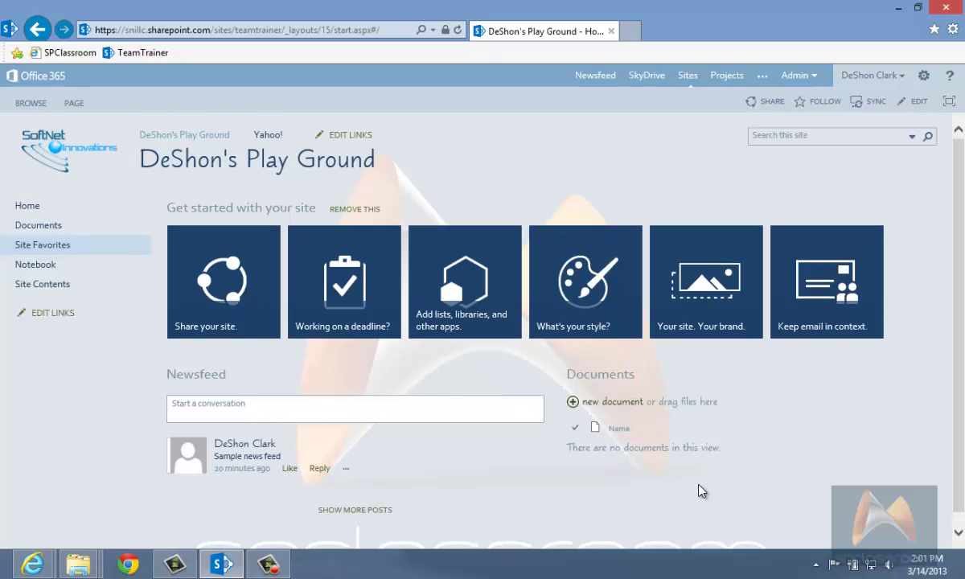